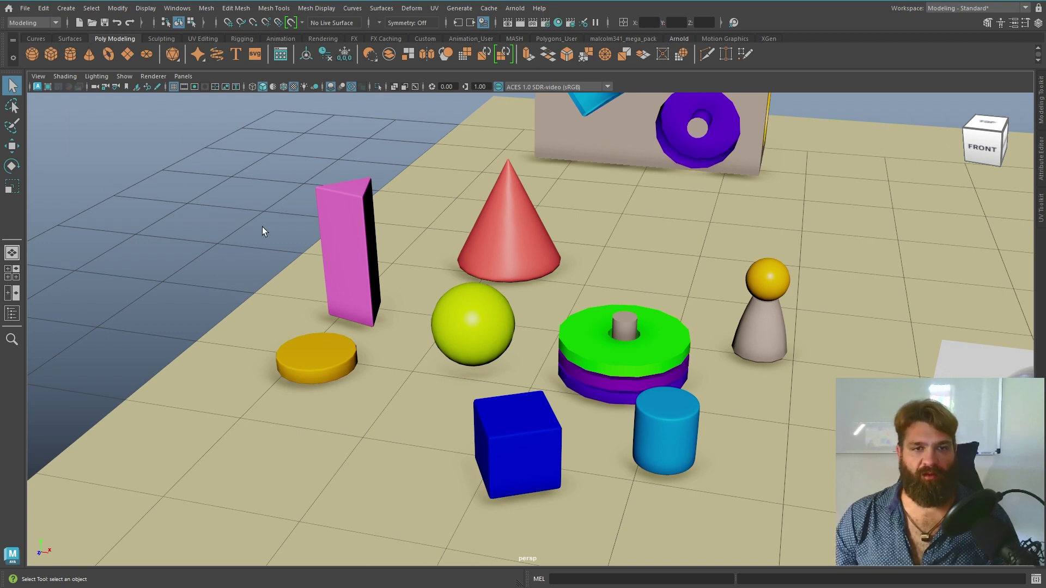
Switch through the Move, Rotate and Scale tools, then return to Move and select the pink triangular prism.
left_click(12, 146)
left_click(13, 170)
left_click(12, 188)
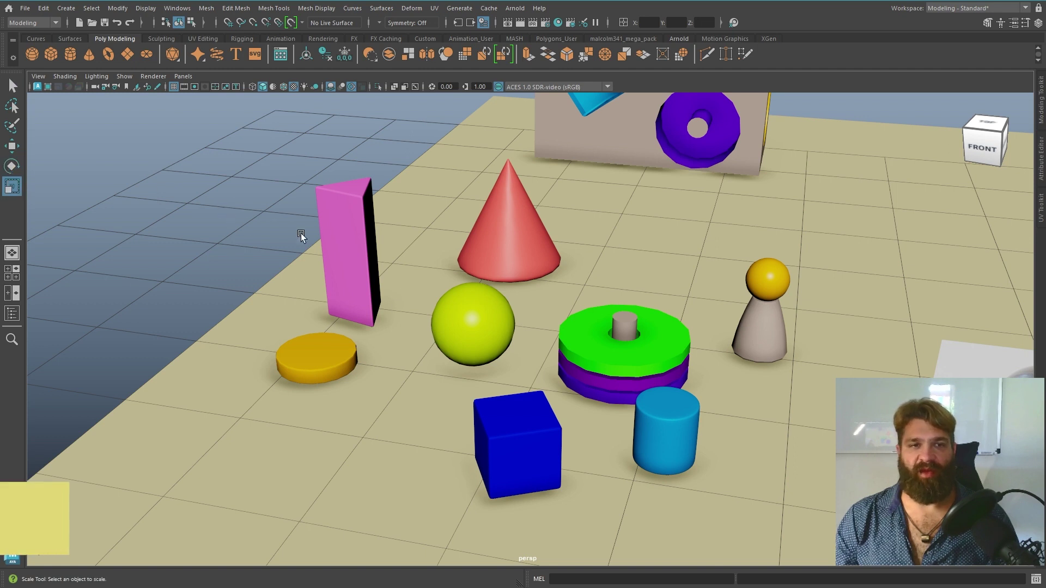
left_click(10, 147)
left_click(327, 220)
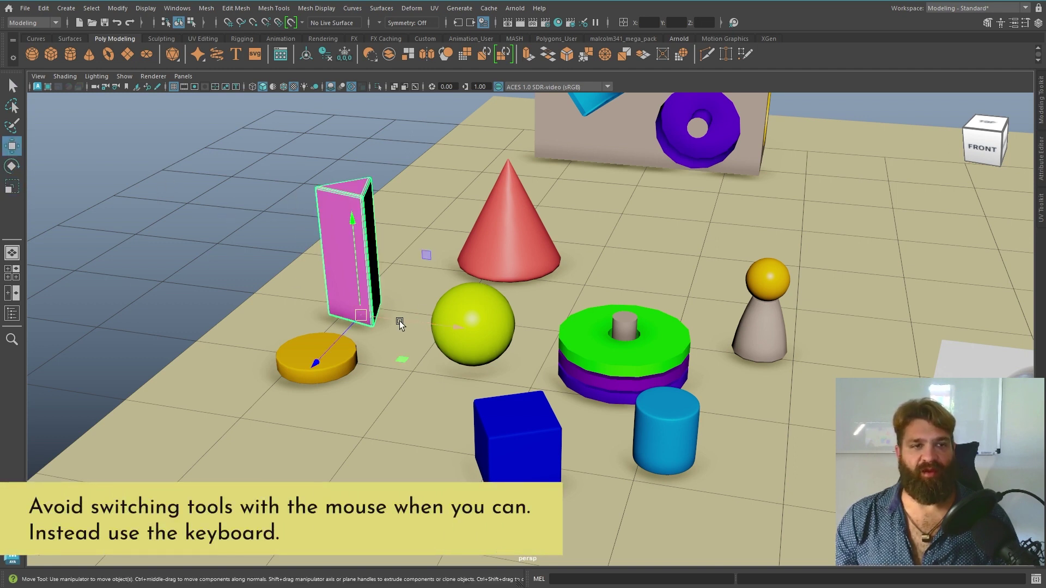
Cycle the selected pink prism's manipulator through Rotate, Scale and Move, finishing on the Move tool.
left_click(11, 166)
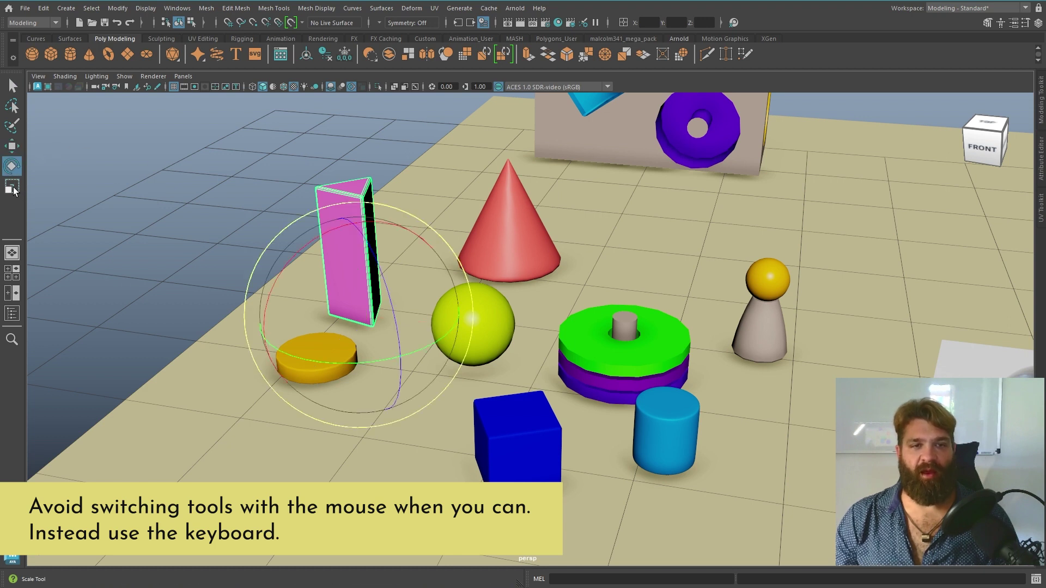
left_click(12, 187)
left_click(12, 166)
left_click(12, 146)
left_click(12, 166)
left_click(13, 188)
left_click(12, 147)
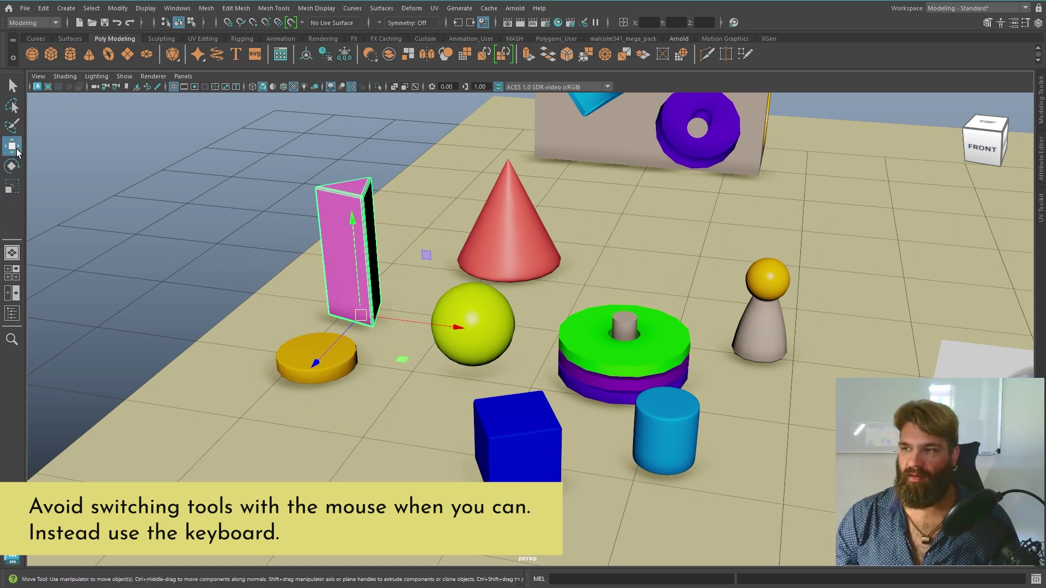
Reselect the pink prism and switch repeatedly among the Select, Move, Rotate and Scale tools, finishing on the Select tool.
left_click(291, 285)
left_click(361, 240)
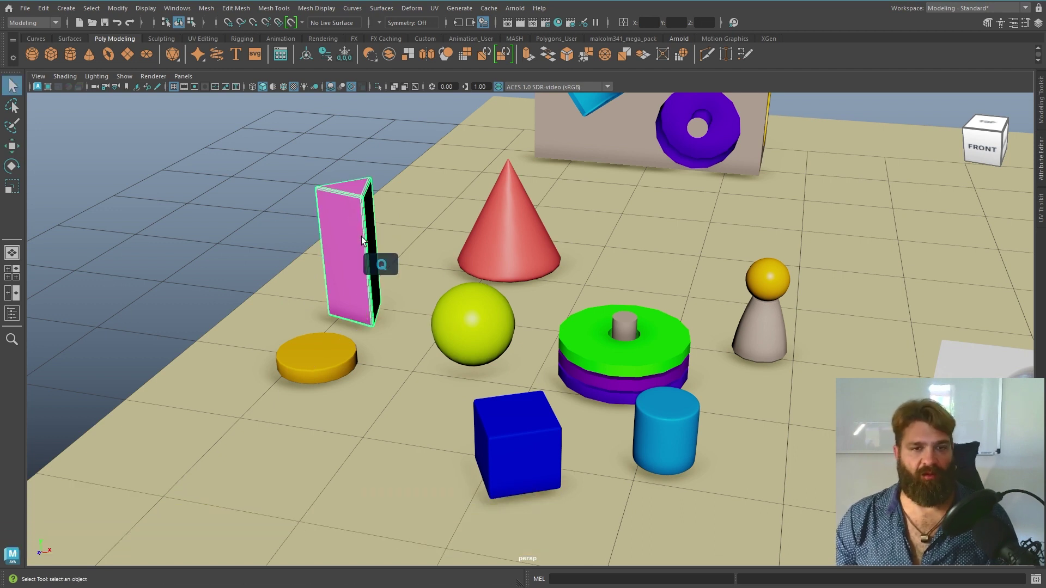
key("e")
key("e")
key("w")
key("e")
key("r")
key("w")
key("e")
key("r")
key("q")
key("e")
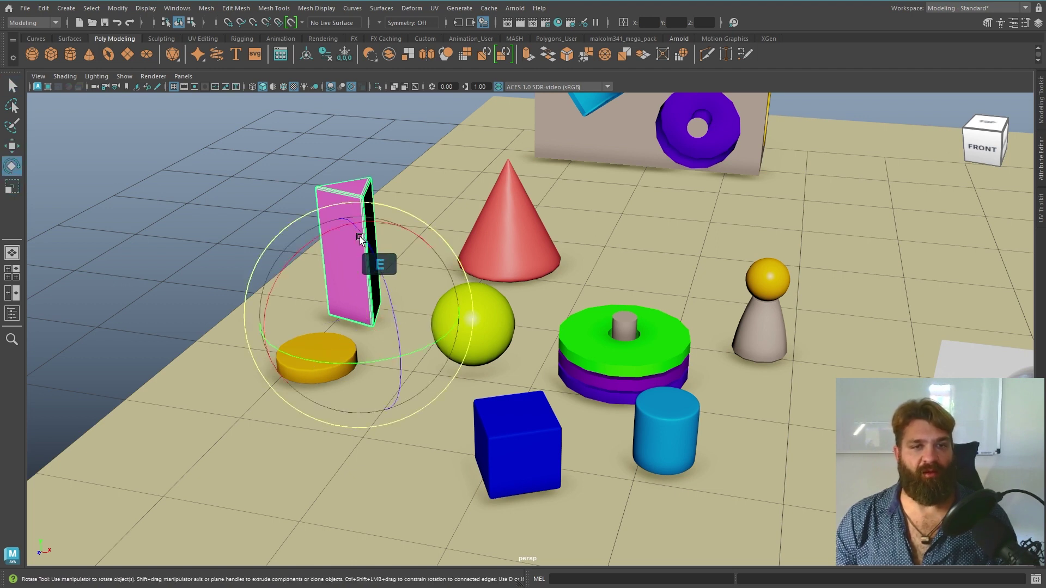
key("r")
key("e")
key("q")
key("w")
key("e")
key("r")
key("e")
key("w")
key("q")
key("w")
key("e")
key("r")
key("e")
key("w")
key("q")
key("w")
key("r")
key("e")
key("q")
key("w")
key("e")
key("r")
key("q")
key("e")
key("r")
key("e")
key("q")
key("w")
key("r")
key("q")
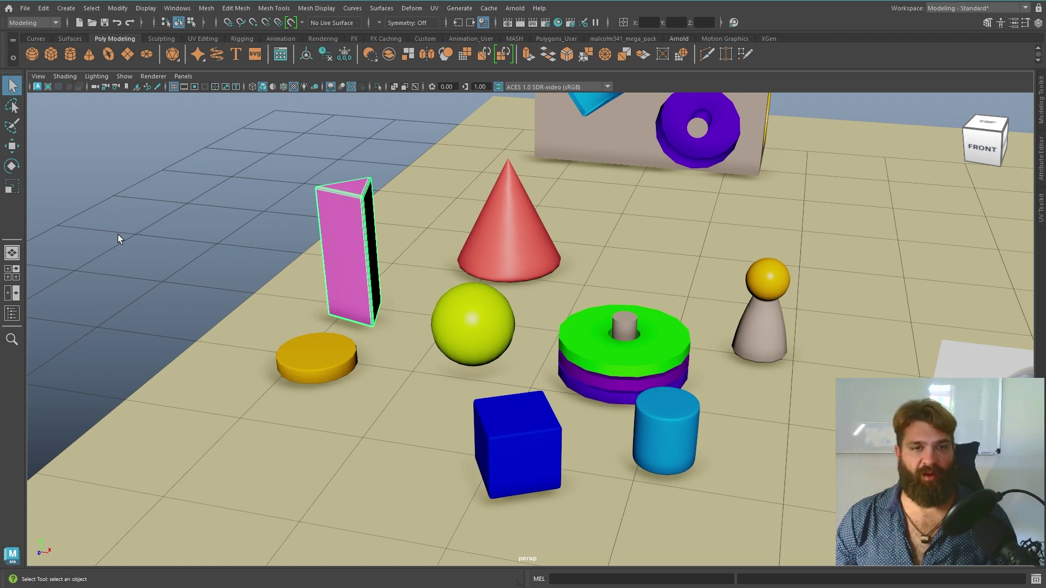
Select the yellow-green sphere, the red cone and the stacked rings in turn, finishing with the pink prism selected.
left_click(470, 329)
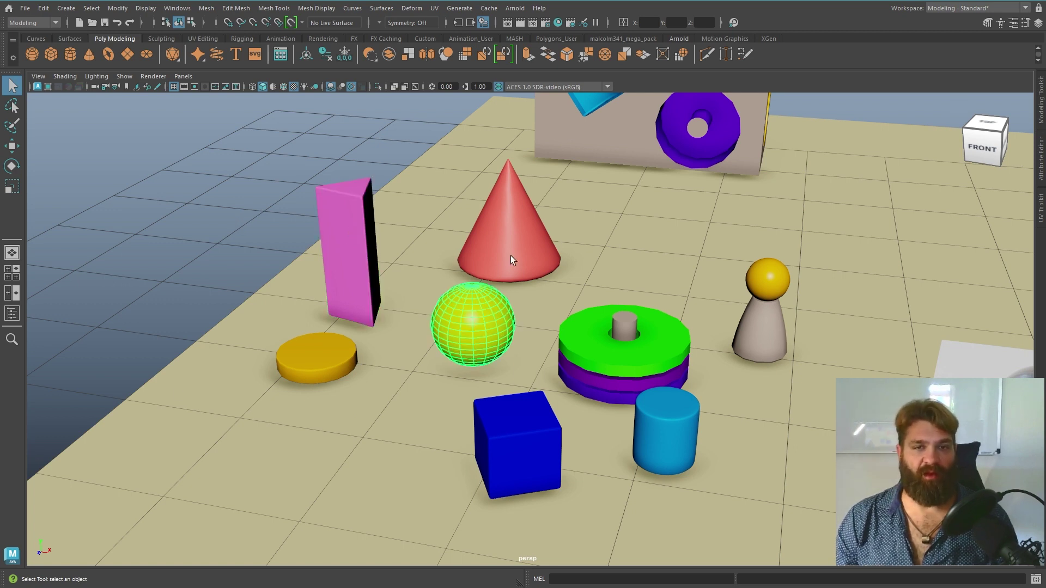
left_click(511, 256)
key("q")
left_click(596, 361)
left_click(595, 381)
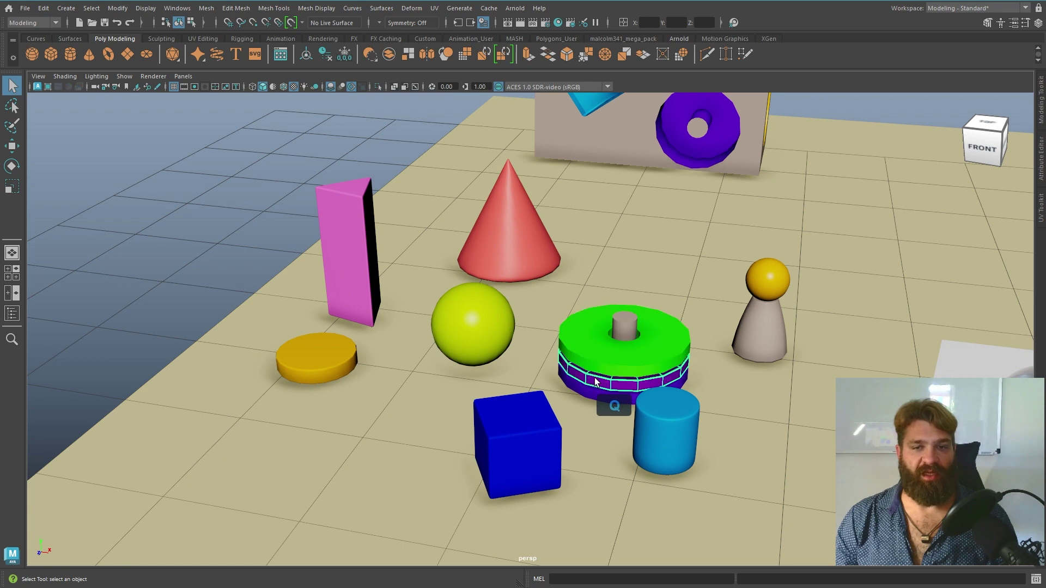
left_click(340, 241)
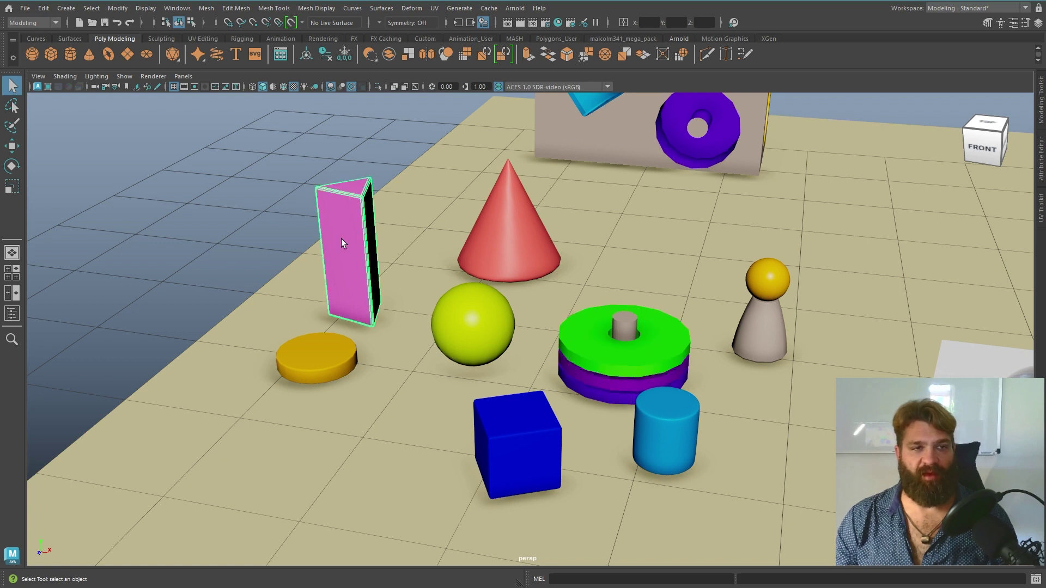
Activate the Move tool on the pink prism and look closely at its manipulator.
key("w")
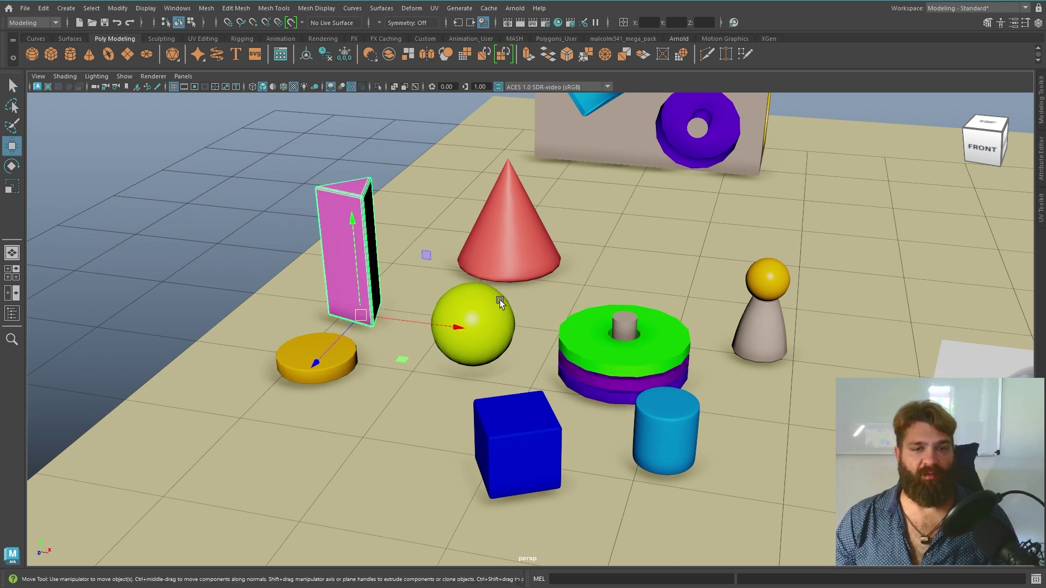
middle_click_drag(373, 303, 504, 322, "alt")
right_click_drag(479, 332, 673, 368, "alt")
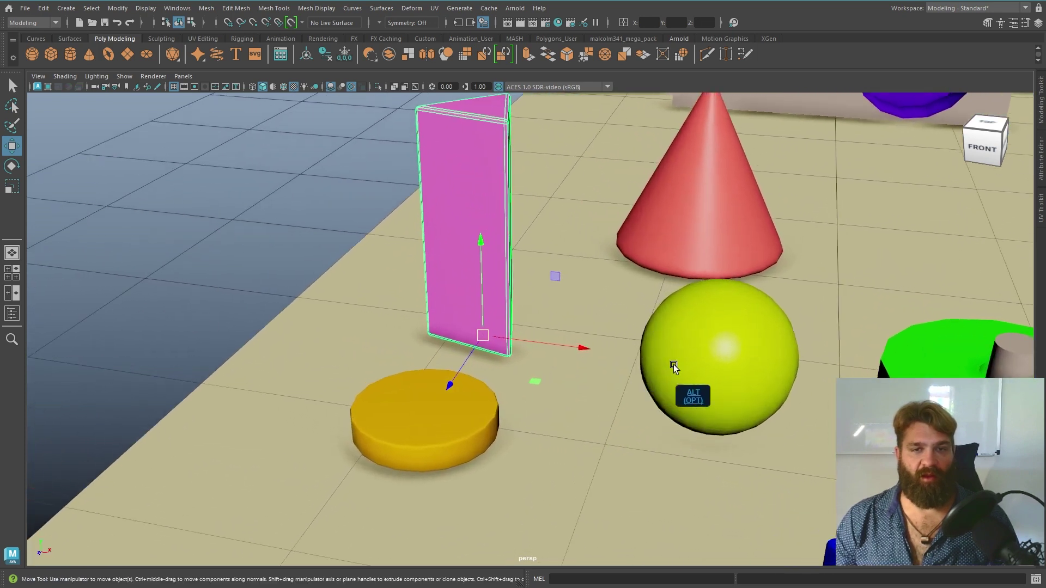
middle_click_drag(645, 307, 633, 348, "alt")
right_click_drag(633, 347, 616, 343, "alt")
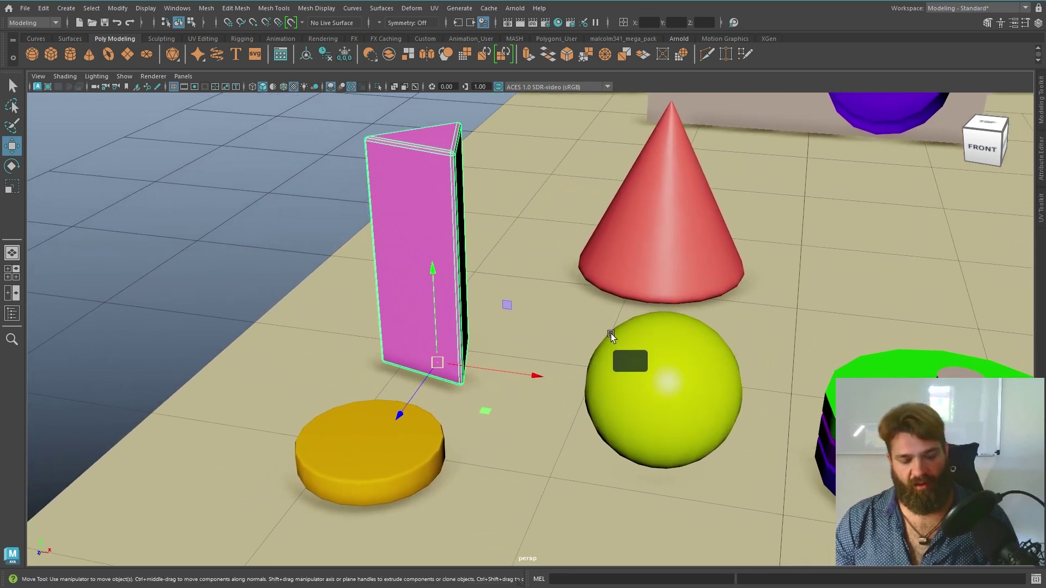
left_click(550, 302)
left_click_drag(550, 301, 505, 308)
With the Move tool active, select the sphere and then the red cone, finishing with the orange disc selected and framed up close.
left_click(681, 326)
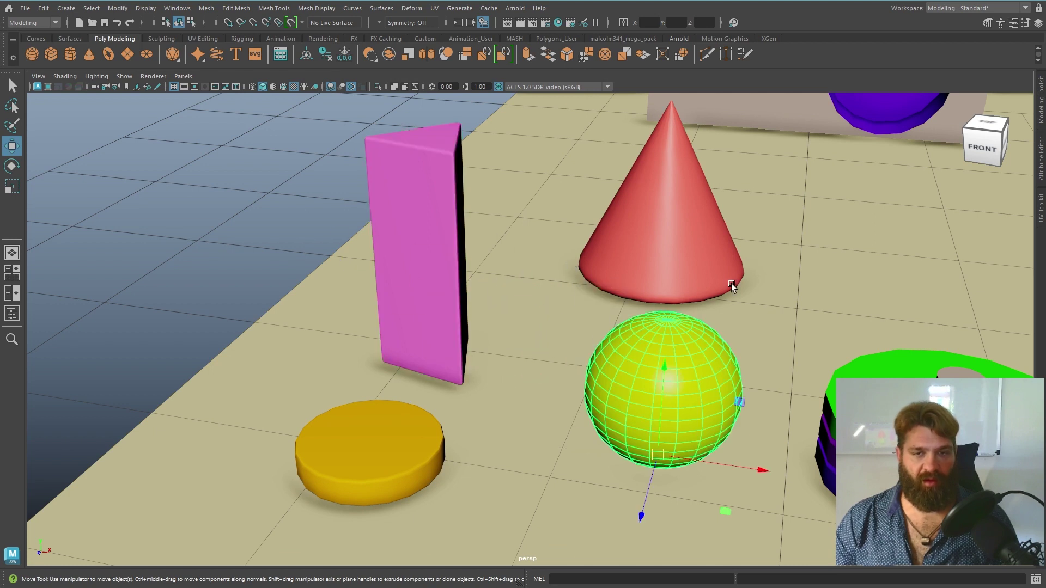
left_click(695, 214)
middle_click_drag(780, 293, 688, 331, "alt")
left_click_drag(689, 331, 610, 321, "alt")
mouse_move(610, 321)
middle_mouse_down("alt")
mouse_move(499, 309)
mouse_move(621, 333)
middle_mouse_up("alt")
left_click(435, 320)
middle_click_drag(445, 346, 592, 249, "alt")
left_click(512, 289)
middle_click_drag(643, 302, 582, 339, "alt")
right_click_drag(514, 311, 602, 354, "alt")
middle_click_drag(513, 323, 573, 355, "alt")
right_click_drag(573, 355, 548, 345, "alt")
Shrink the Move manipulator on the orange disc until it is tiny.
key("minus")
key("minus")
key("minus")
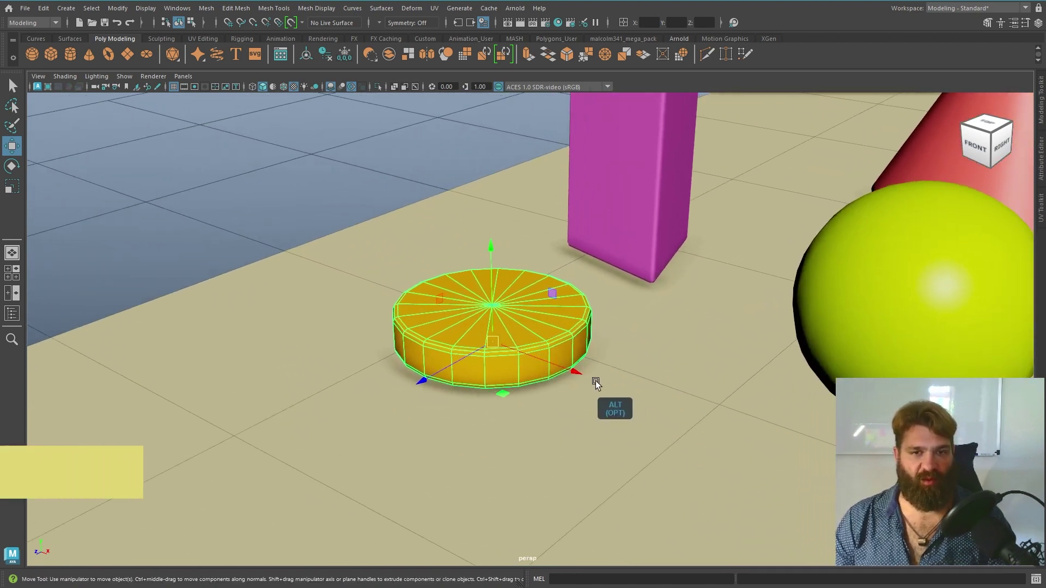
key("minus")
key("minus")
key("minus")
key("minus")
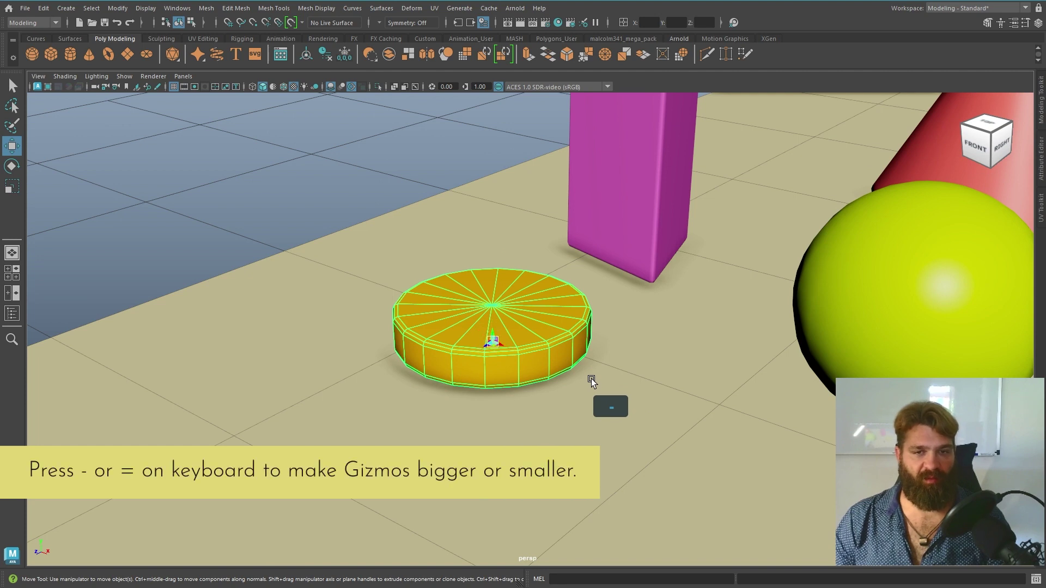
Enlarge the Move manipulator until its arrows extend far beyond the orange disc.
key("equal")
key("equal")
key("equal")
key("equal")
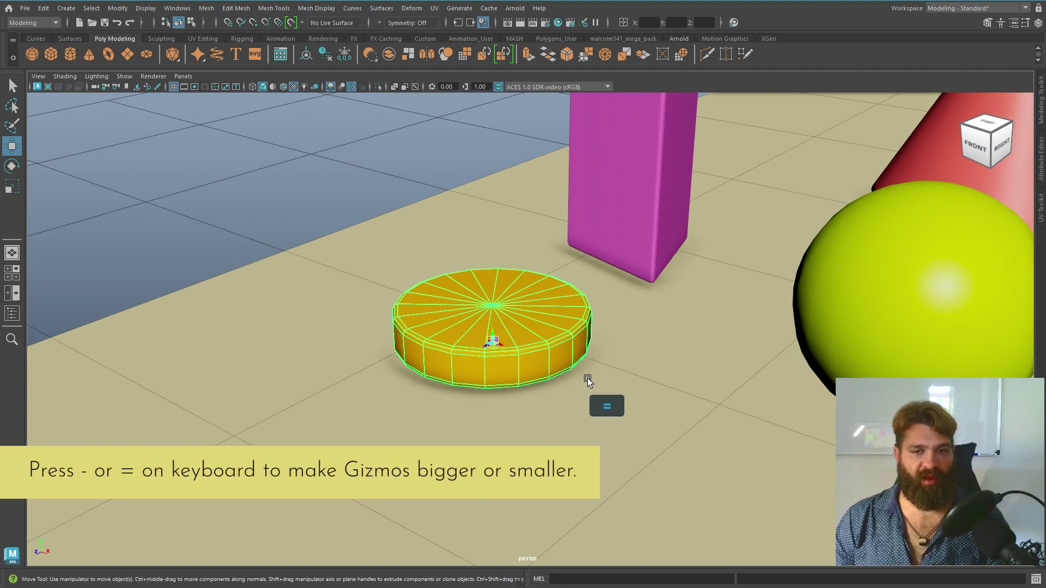
key("equal")
key("equal")
key("equal")
key("equal")
key("equal")
key("equal")
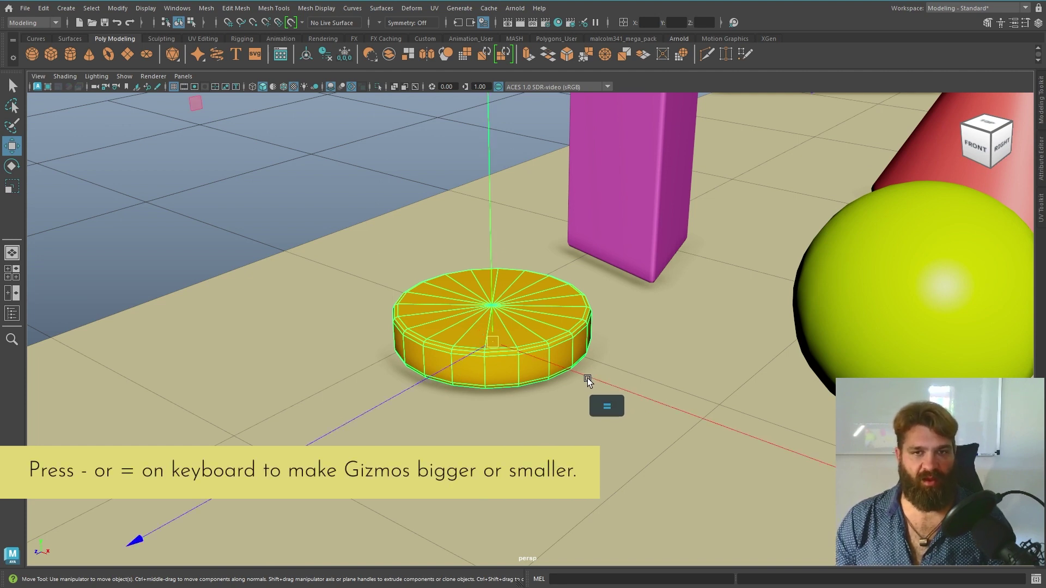
Adjust the Move manipulator to a medium size, with its arrows reaching just past the disc's edge.
key("minus")
key("minus")
key("minus")
key("minus")
key("equal")
key("equal")
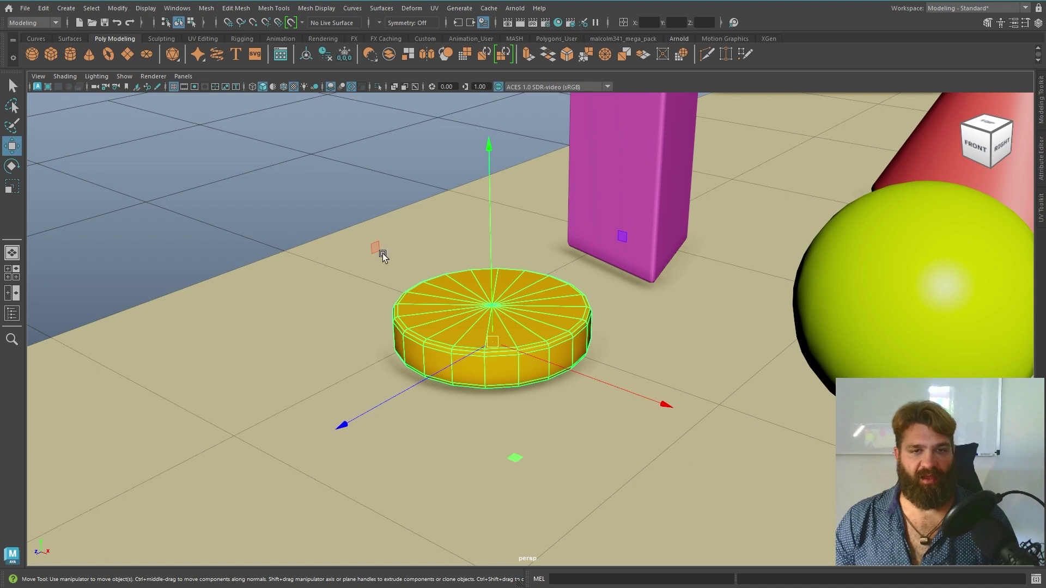
Try moving the orange disc about 3.98 cm along Y, 3.63 cm along Z and -3.08 cm along X, undoing each move.
left_click_drag(488, 225, 515, 100)
key("ctrl+z")
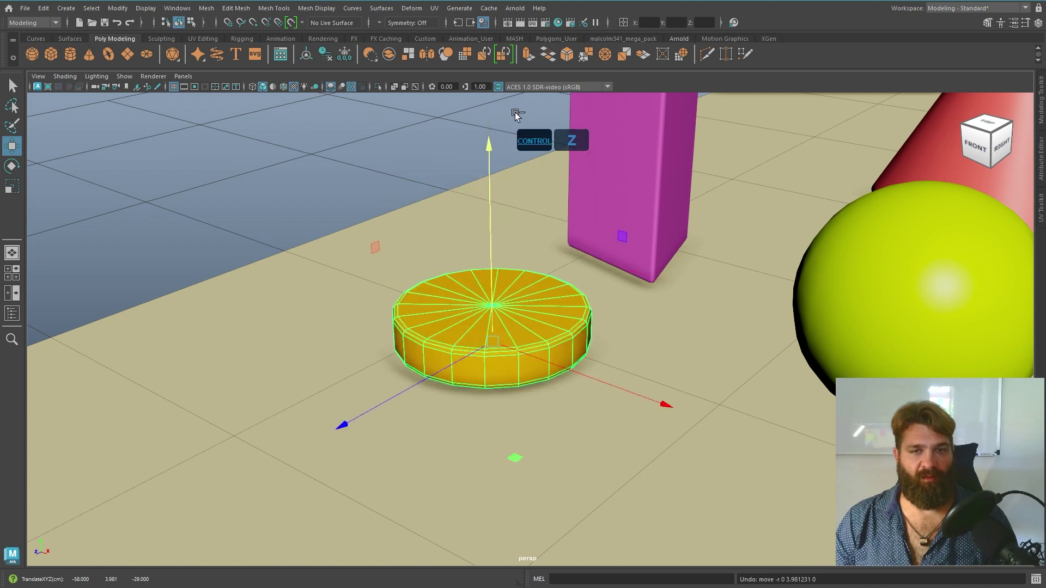
left_click_drag(397, 390, 414, 440)
key("ctrl+z")
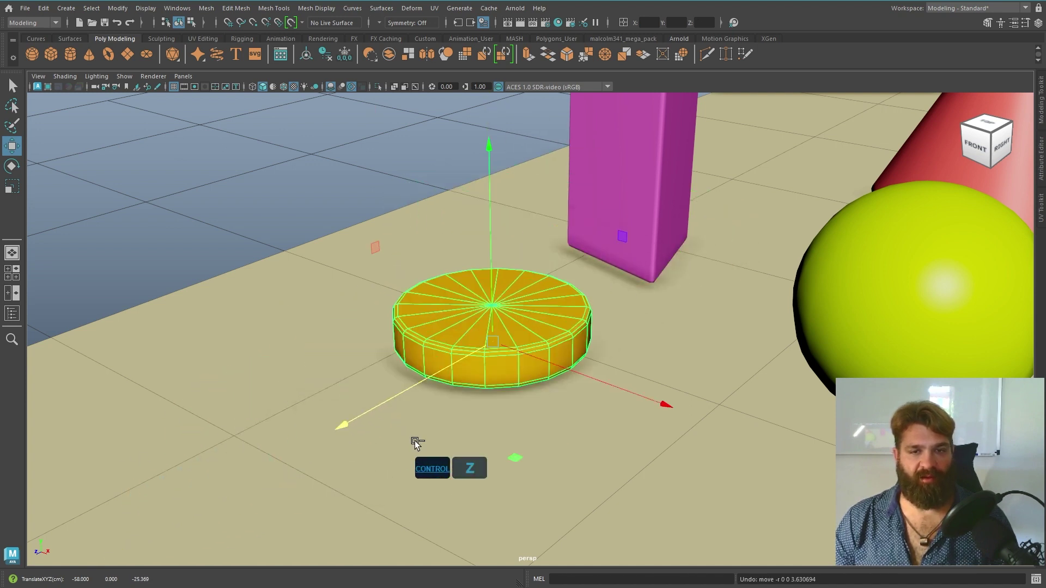
left_click_drag(566, 368, 480, 374)
key("ctrl+z")
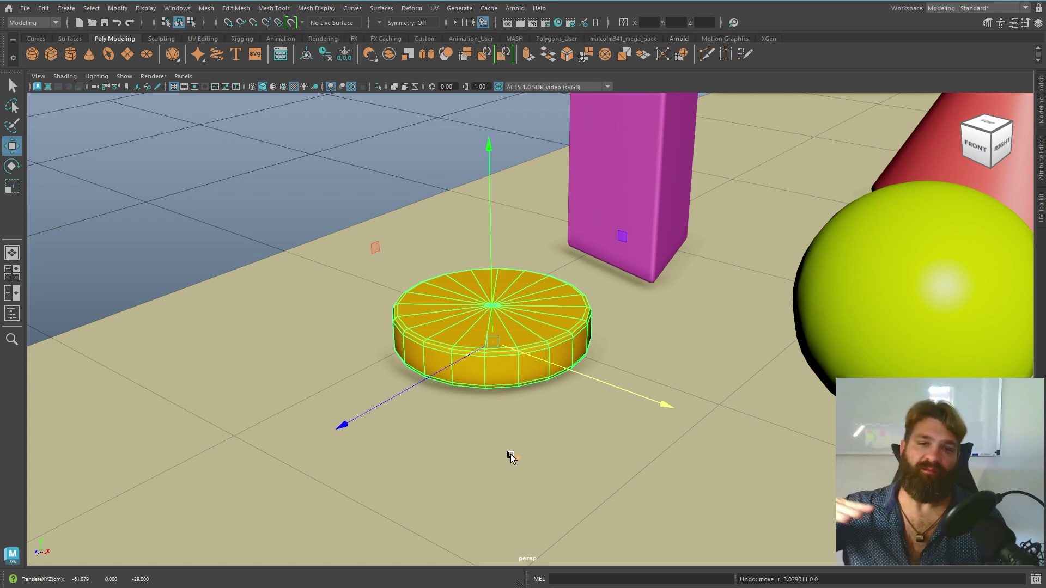
Try moving the orange disc within the XZ, YZ and XY planes using the manipulator's plane handles, undoing each move.
middle_click_drag(511, 454, 415, 432)
key("ctrl+z")
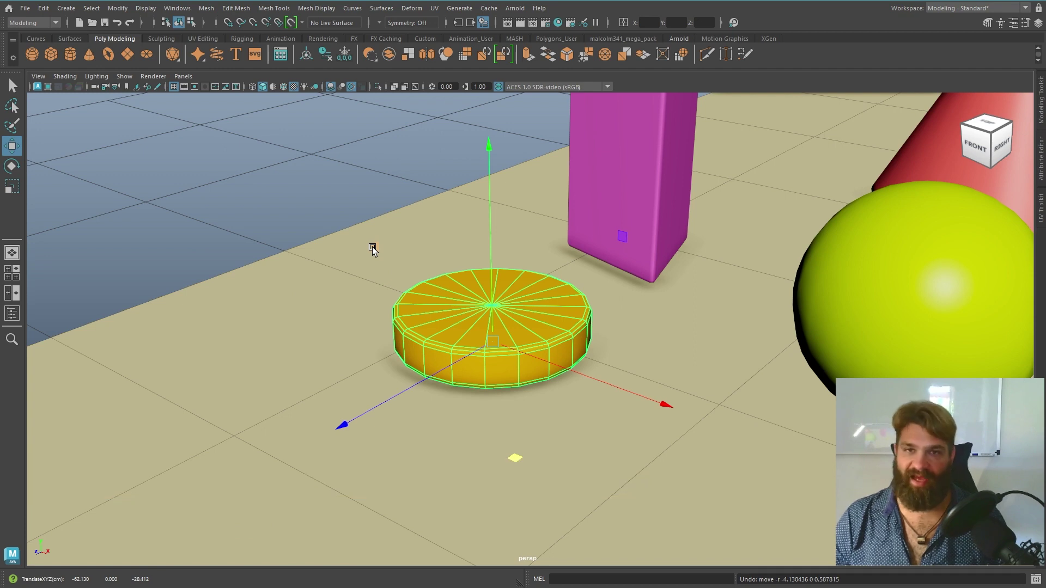
middle_click_drag(372, 246, 293, 227)
key("ctrl+z")
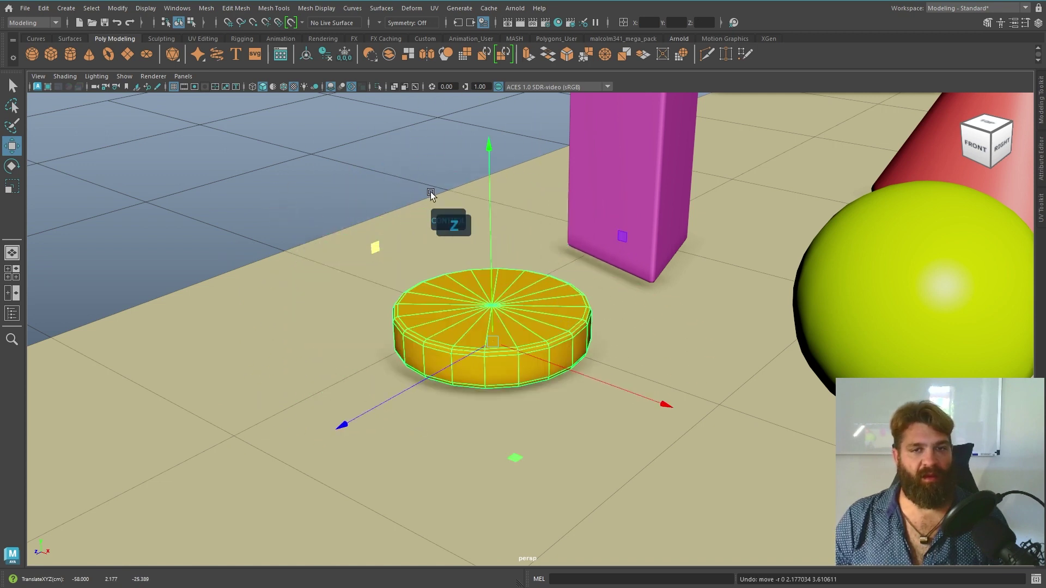
middle_click_drag(621, 237, 500, 284)
key("ctrl+z")
Turn on the full-screen view, then deselect and reselect the orange disc.
middle_click_drag(575, 270, 598, 282, "alt")
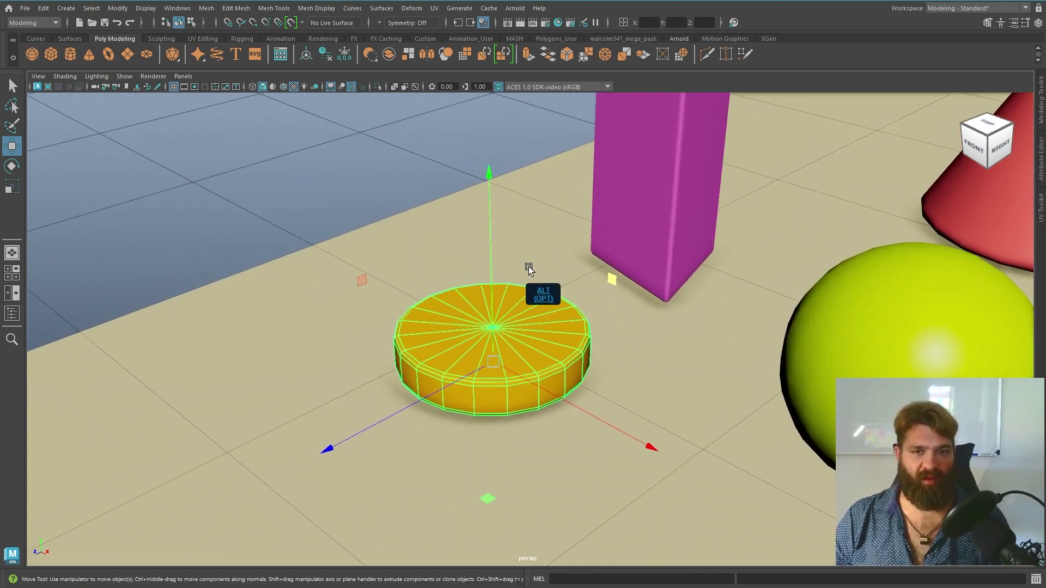
middle_click_drag(553, 318, 557, 318, "alt")
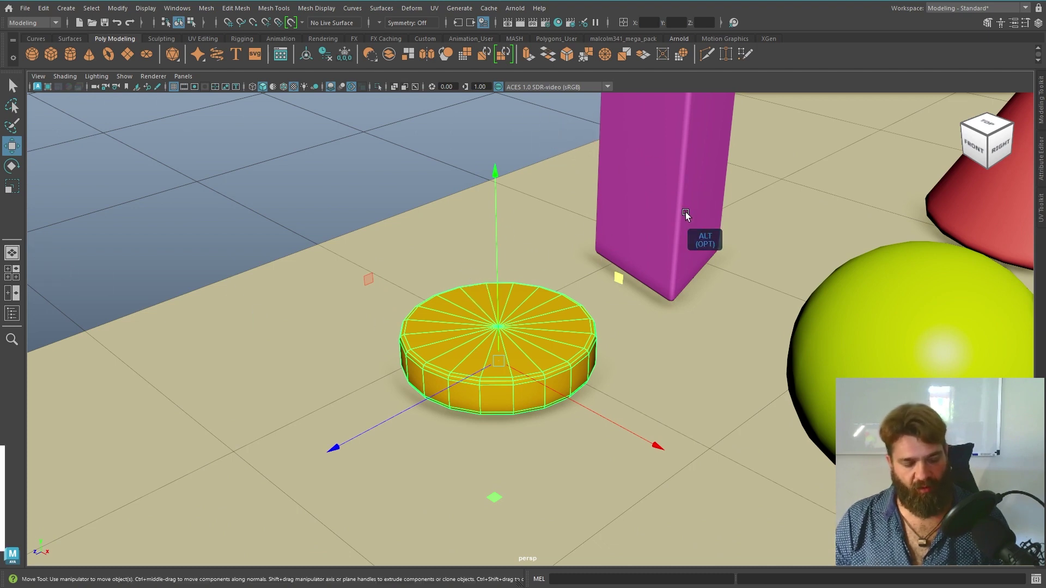
key("ctrl+space")
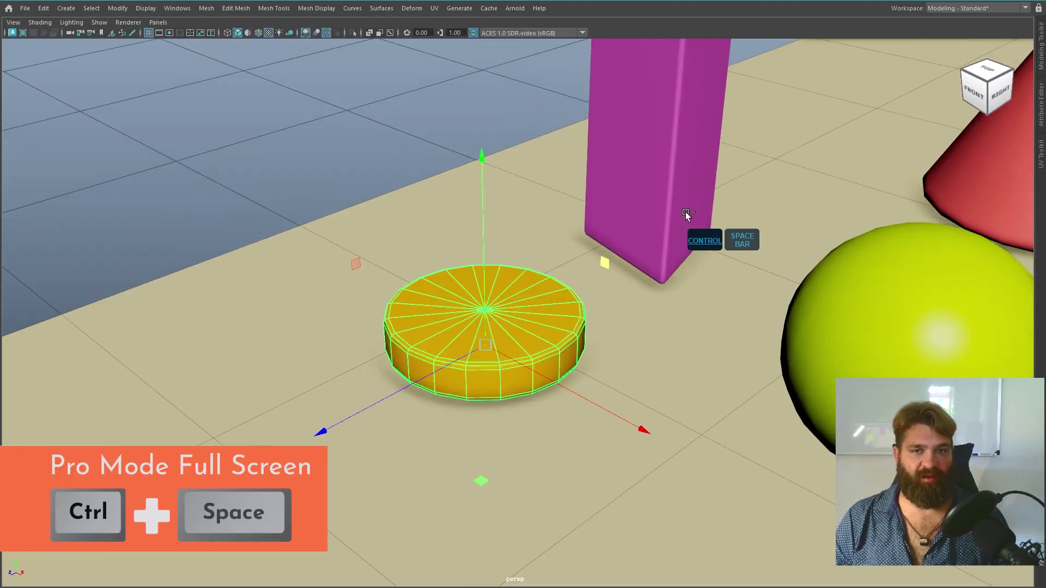
middle_click_drag(658, 241, 662, 238, "alt")
left_click(346, 126)
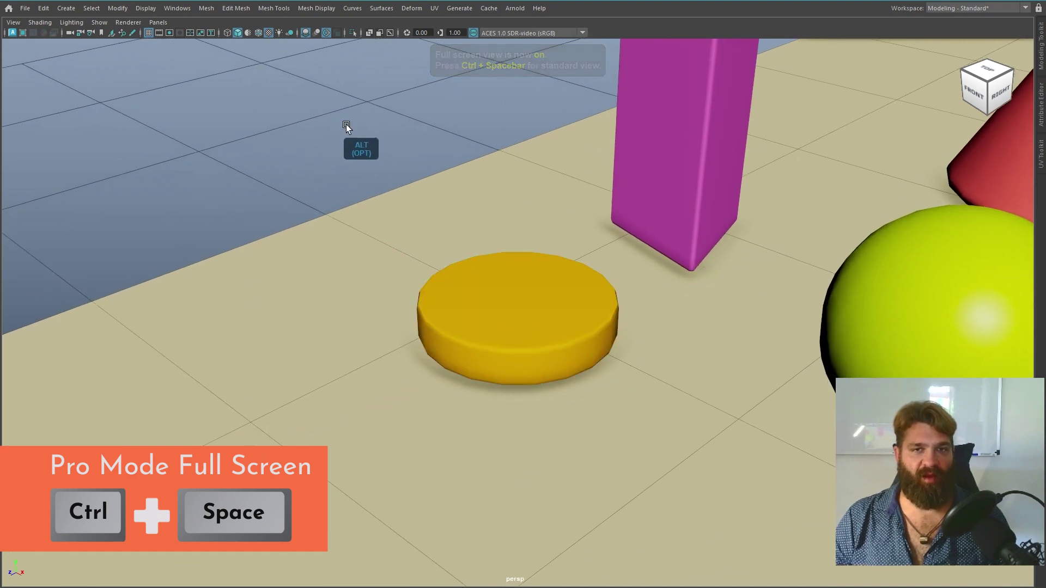
left_click(494, 280)
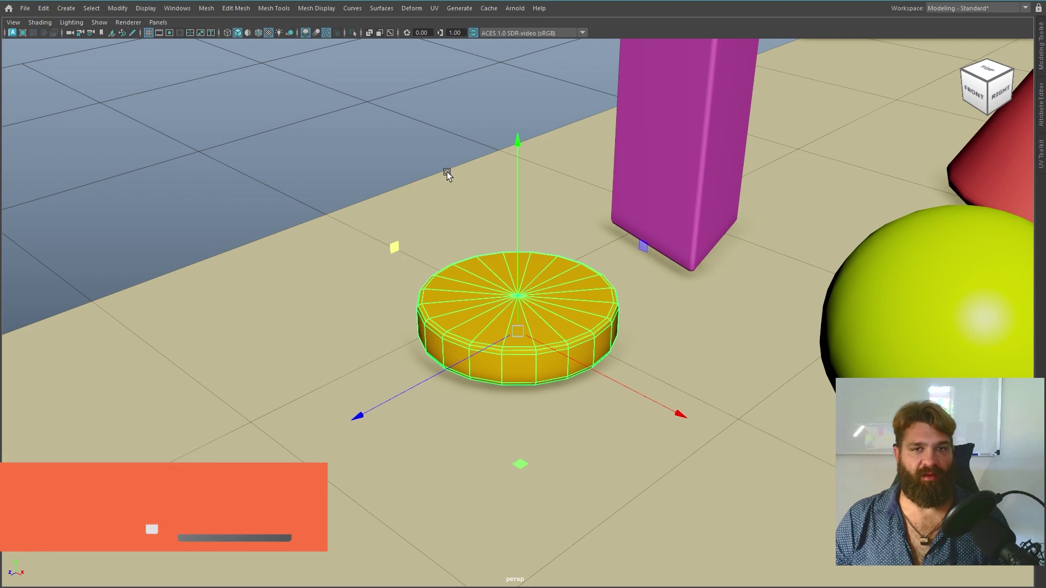
Activate individual handles of the disc's Move manipulator and try moving the disc along the active constraint, undoing the moves.
left_click(512, 141)
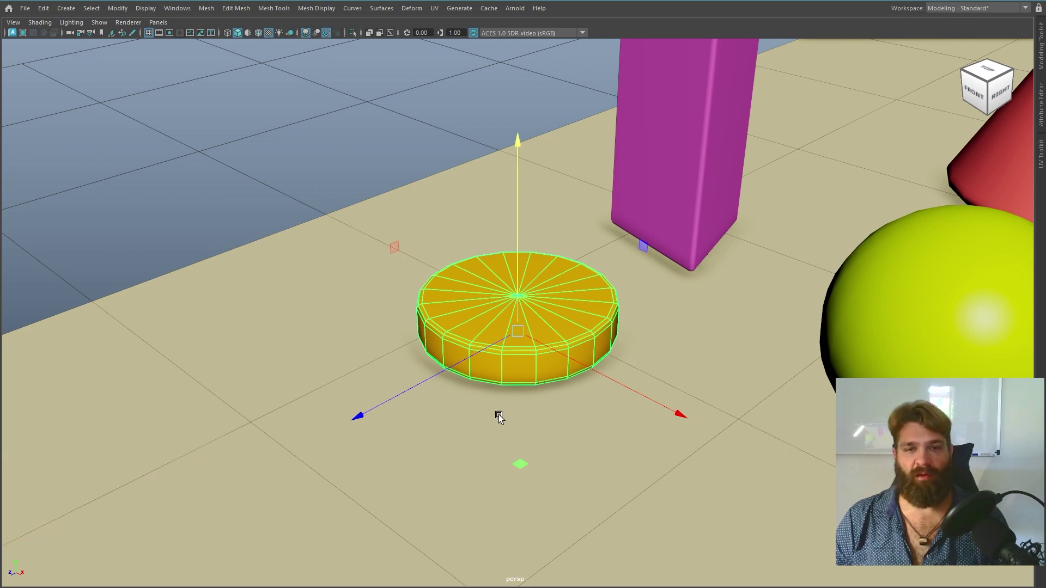
left_click(639, 395)
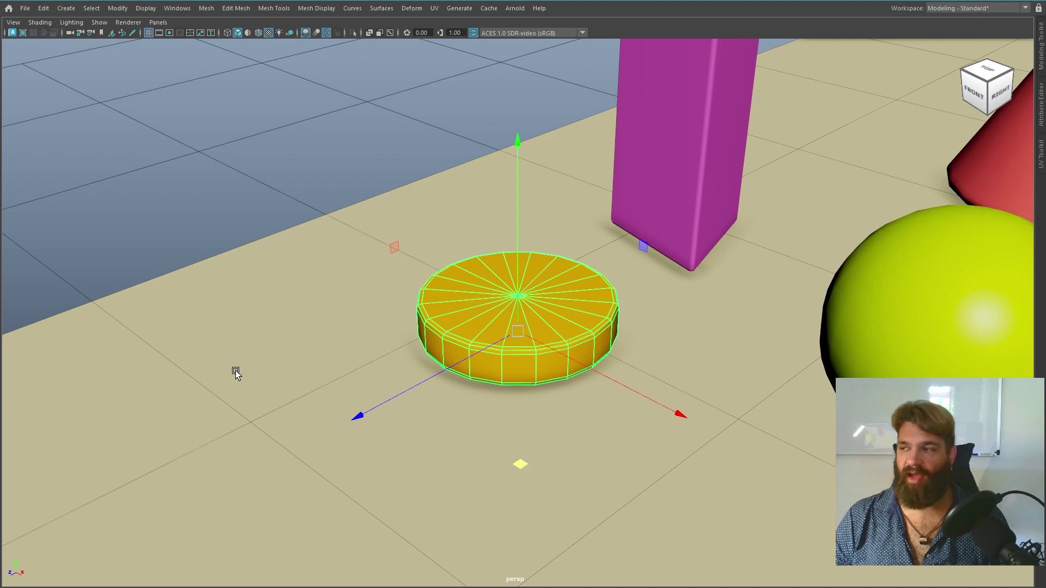
middle_click_drag(521, 466, 500, 424)
key("ctrl+z")
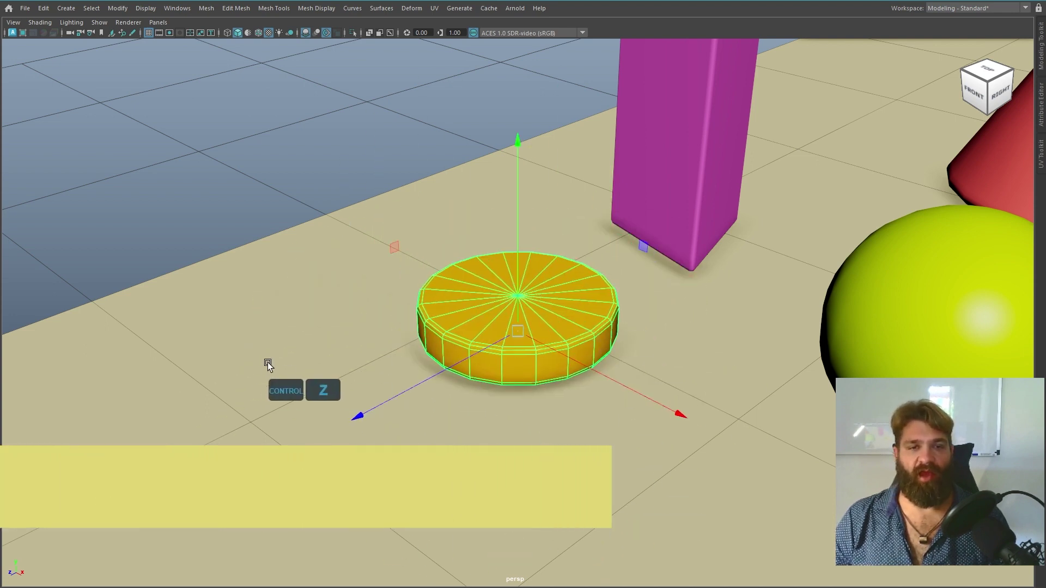
middle_click_drag(315, 300, 455, 403)
key("ctrl+z")
key("ctrl+z")
key("ctrl+z")
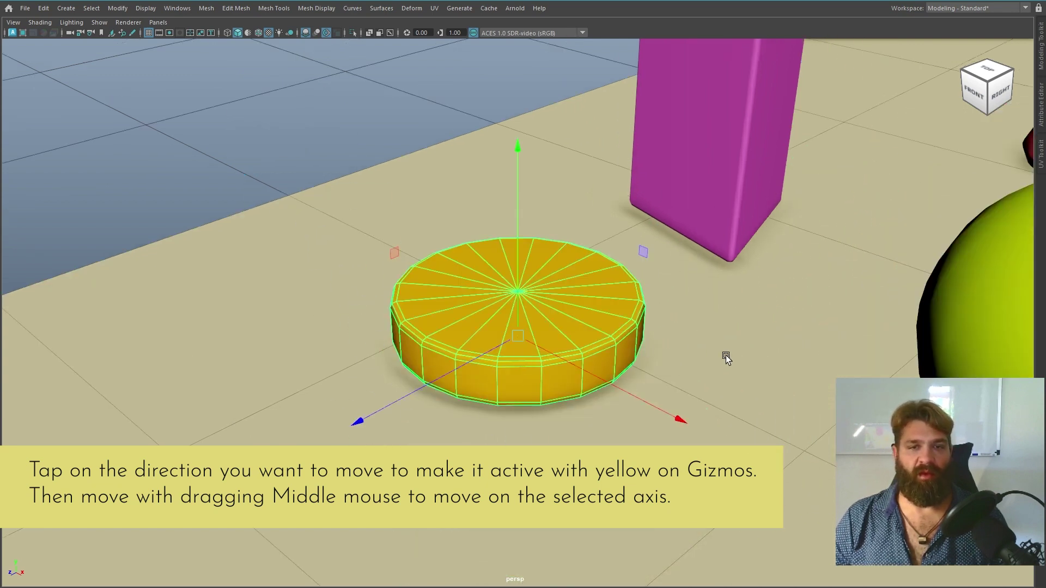
Bring the whole toy set into view and reduce the disc's Move manipulator to a small size close around the disc.
right_click_drag(695, 351, 449, 289, "alt")
left_click_drag(817, 376, 710, 380, "alt")
right_click_drag(710, 381, 564, 384, "alt")
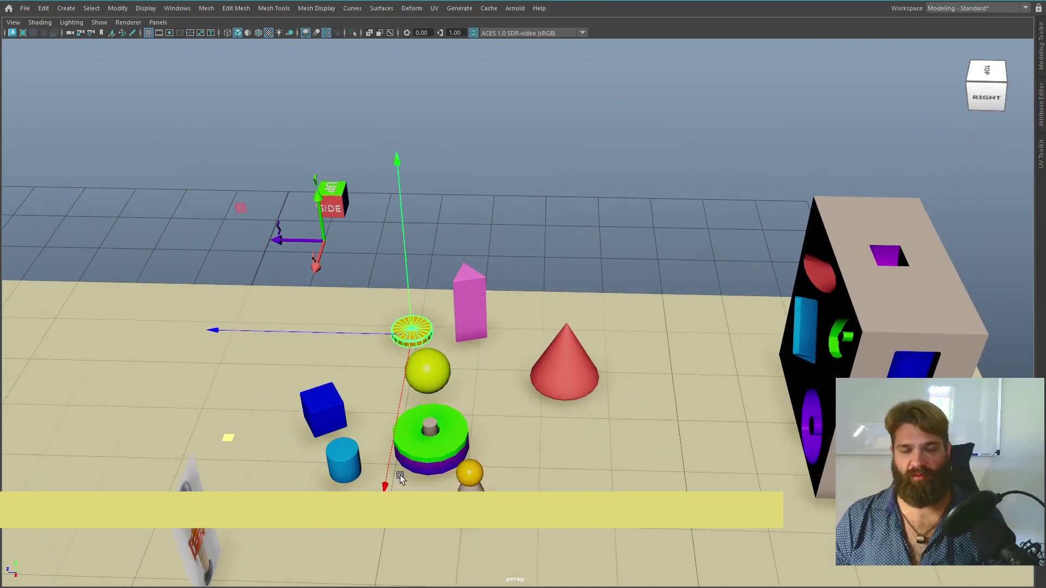
key("minus")
key("minus")
key("minus")
key("equal")
key("equal")
key("minus")
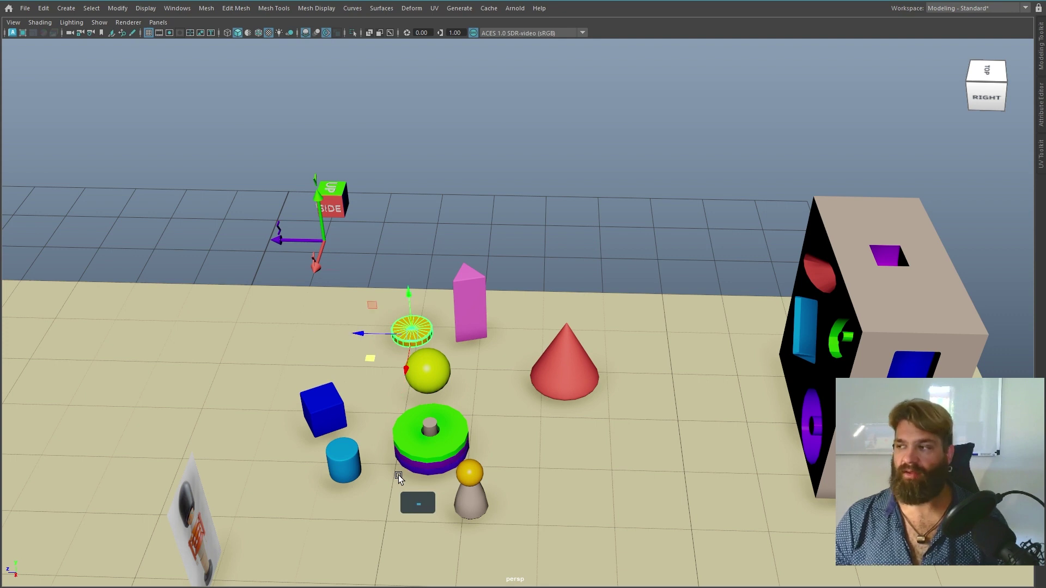
Try moving the orange disc with the Move manipulator reduced to its small size, undoing the move.
middle_click_drag(542, 485, 508, 522)
key("ctrl+z")
Bring the orange disc into close view and turn off the full-screen view so the toolbars and shelves return.
left_click_drag(447, 403, 566, 390, "alt")
right_click_drag(566, 390, 765, 457, "alt")
middle_click_drag(757, 452, 664, 413, "alt")
right_click_drag(618, 433, 690, 458, "alt")
left_click_drag(673, 379, 640, 408, "alt")
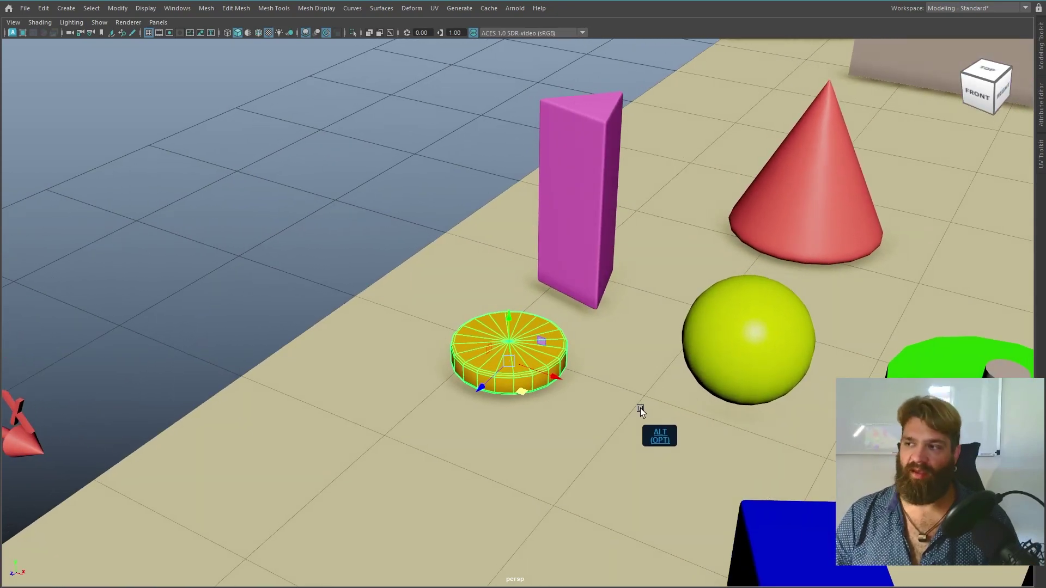
key("ctrl+space")
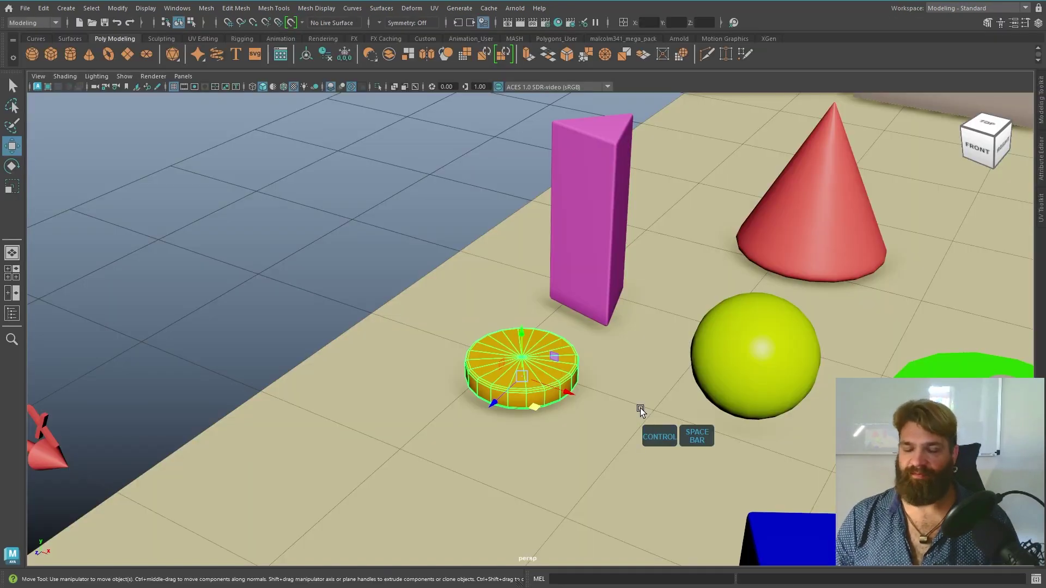
middle_click_drag(666, 406, 588, 311, "alt")
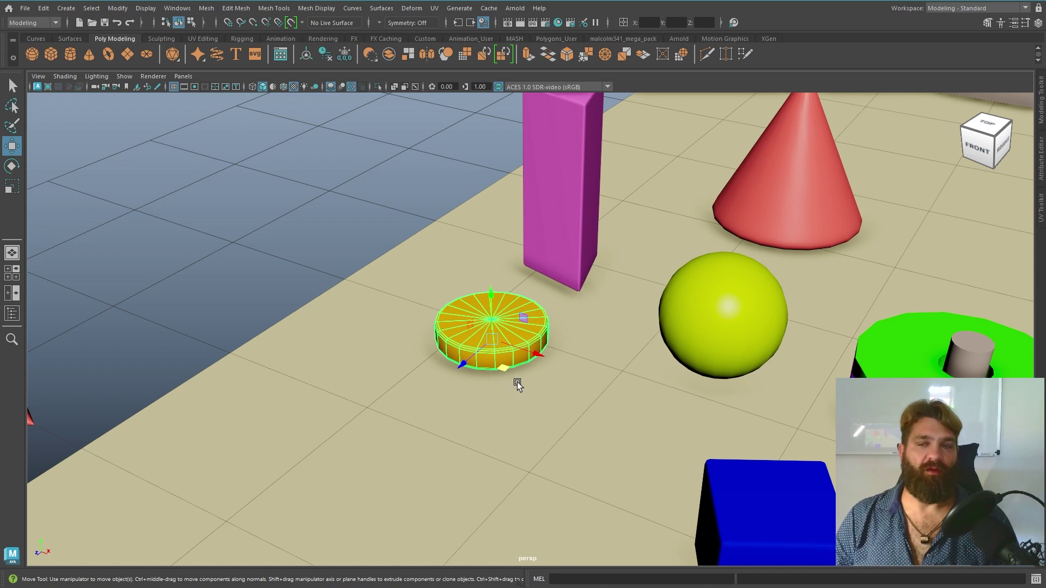
Open the Move tool's settings and set Step Snap to Absolute.
double_click(12, 147)
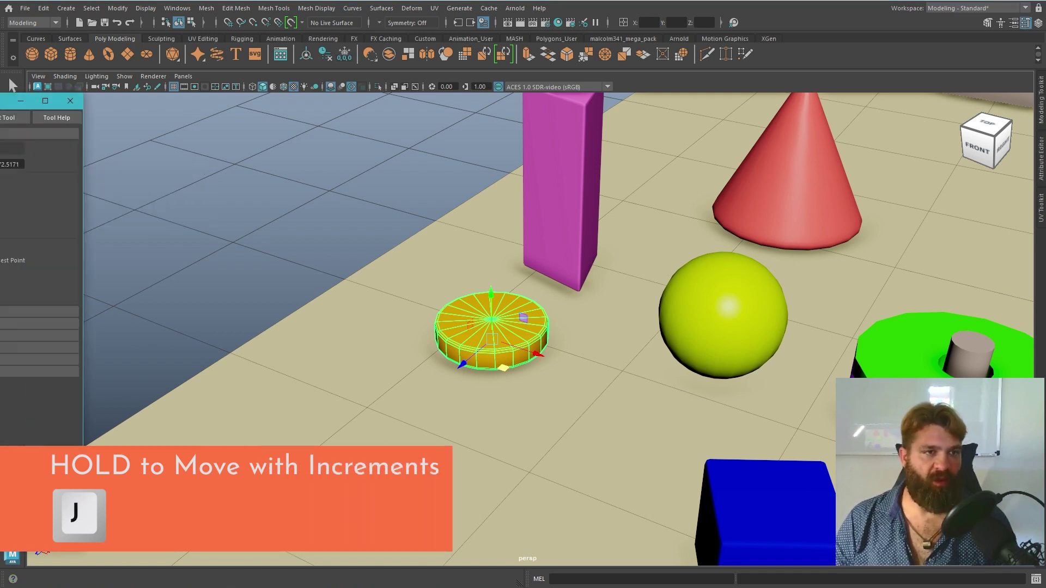
left_click_drag(32, 100, 198, 106)
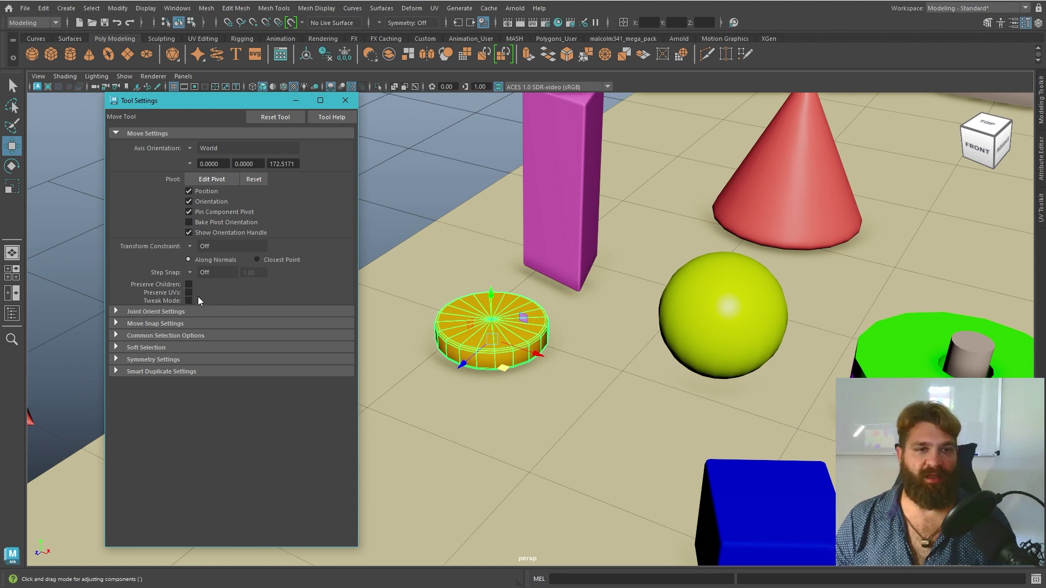
left_click(190, 273)
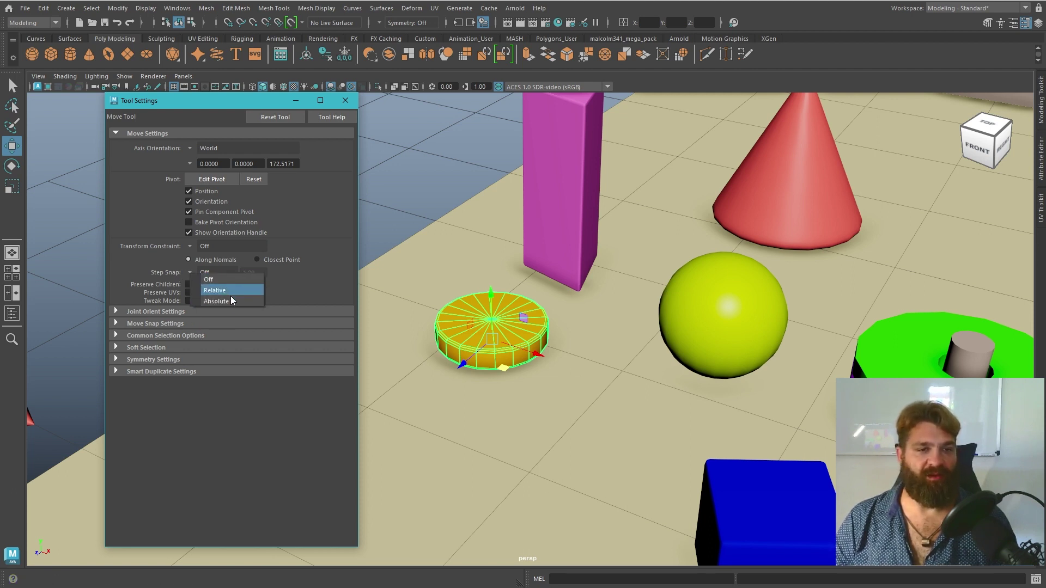
left_click(243, 302)
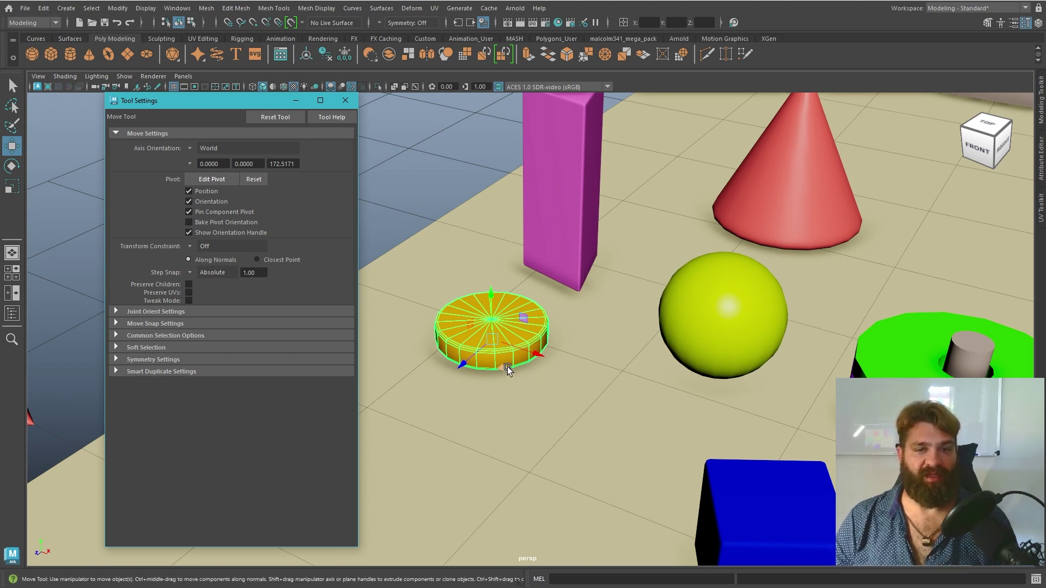
Try moving the orange disc in 1.00-unit steps within the XZ plane and along the X axis, undoing each move.
left_click_drag(504, 371, 524, 397)
key("ctrl+z")
mouse_move(535, 355)
left_mouse_down()
mouse_move(614, 392)
mouse_move(736, 419)
mouse_move(562, 390)
mouse_move(546, 344)
left_mouse_up()
key("ctrl+z")
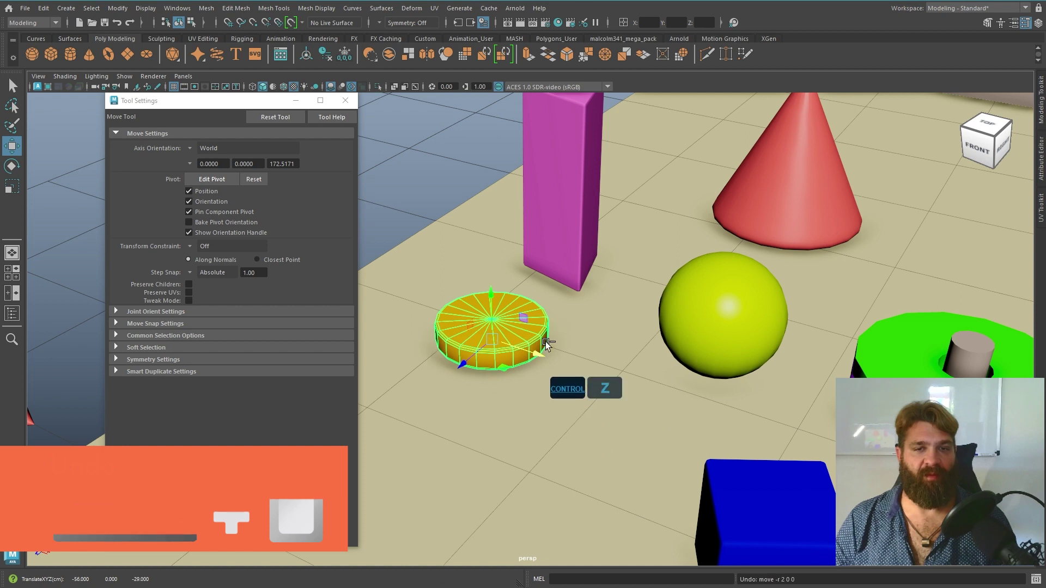
Set the step snap size to 5.00 and try a move of the orange disc along the X axis, undoing the move.
double_click(253, 273)
type("5")
key("KP_Enter")
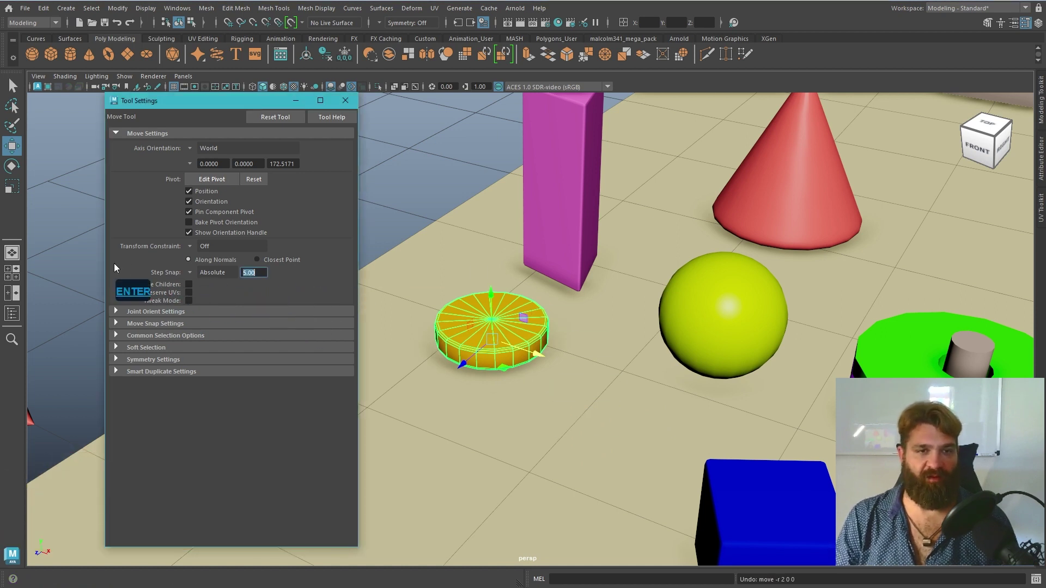
left_click_drag(534, 349, 493, 388)
key("ctrl+z")
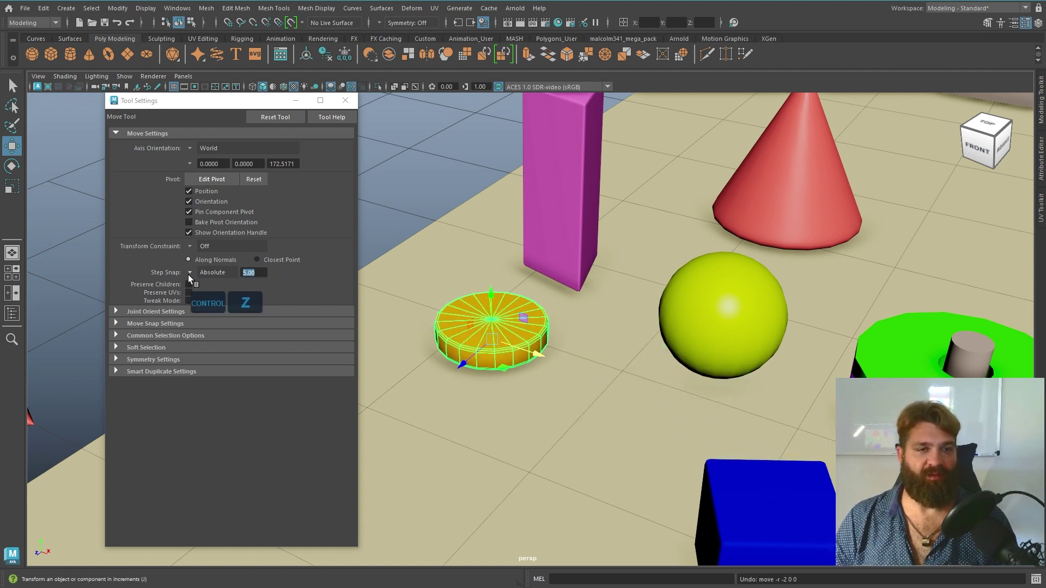
Set the Move tool's Step Snap to Off.
left_click(212, 272)
left_click(218, 280)
left_click(406, 201)
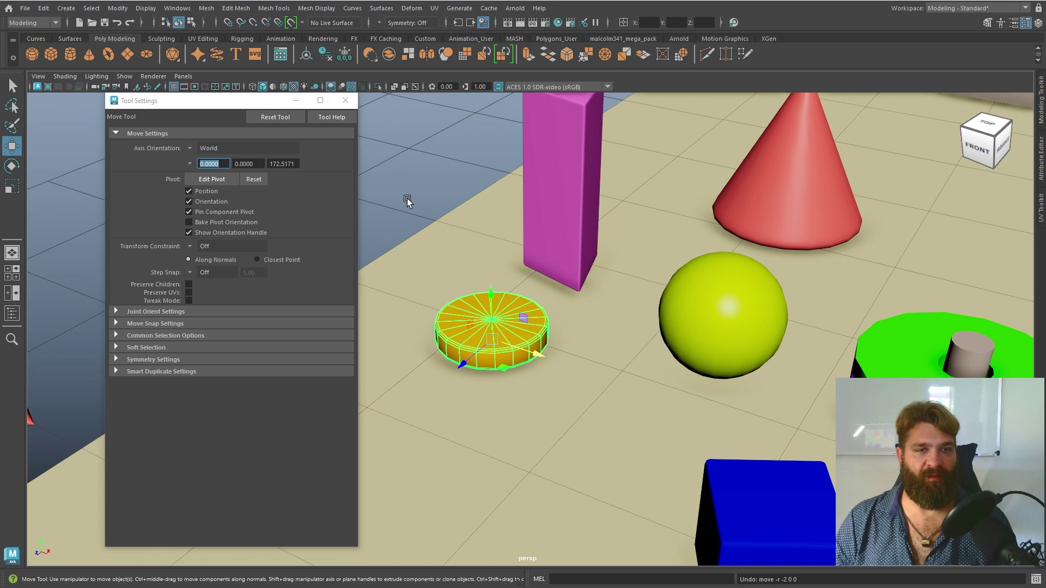
Try a move of the orange disc, undo it, and move the disc along the X axis with temporary 5.00-unit step snapping.
left_click(506, 350)
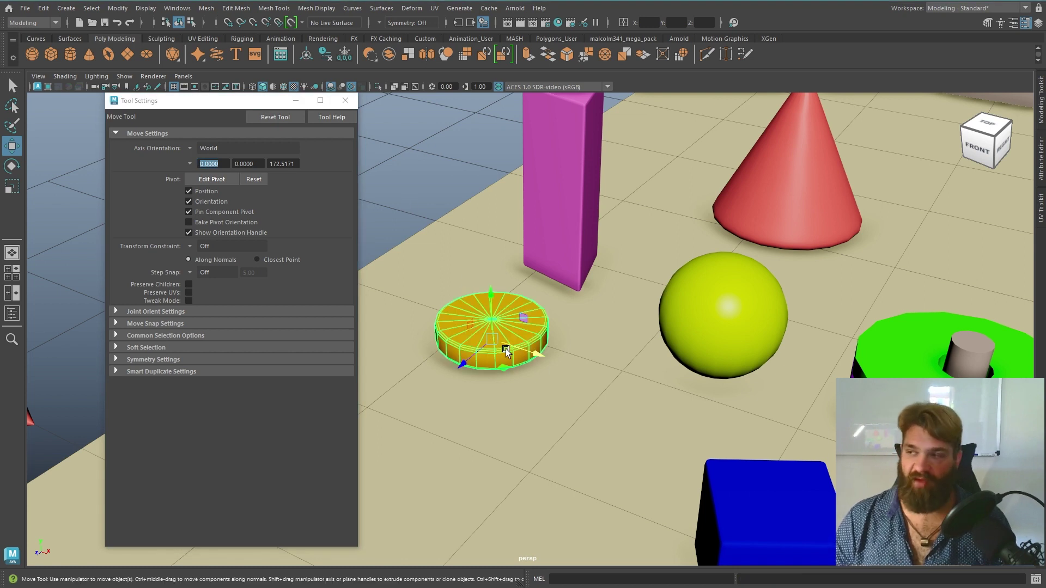
key("j")
left_click_drag(472, 358, 537, 495)
key("ctrl+z")
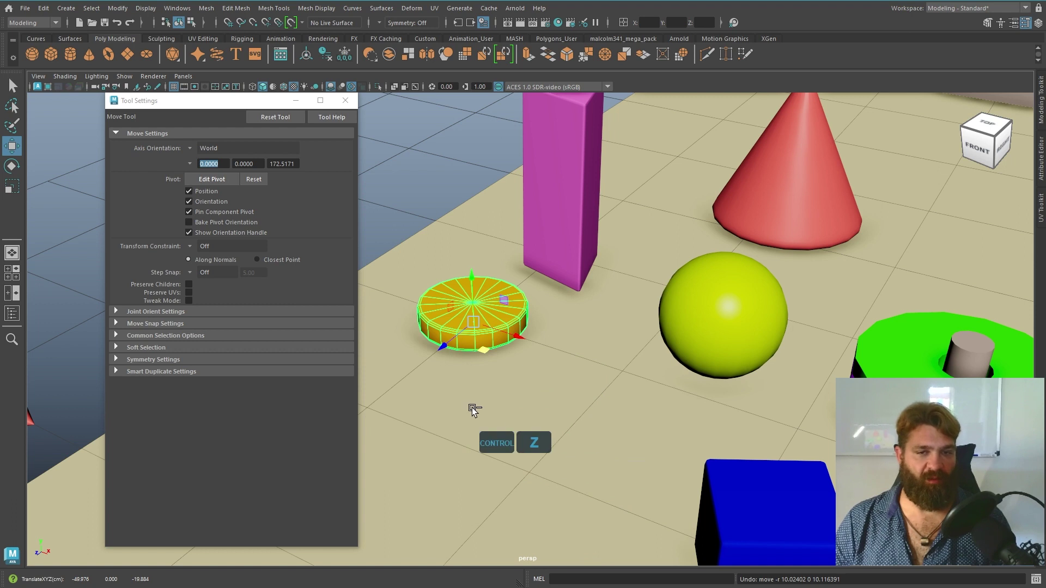
key("j")
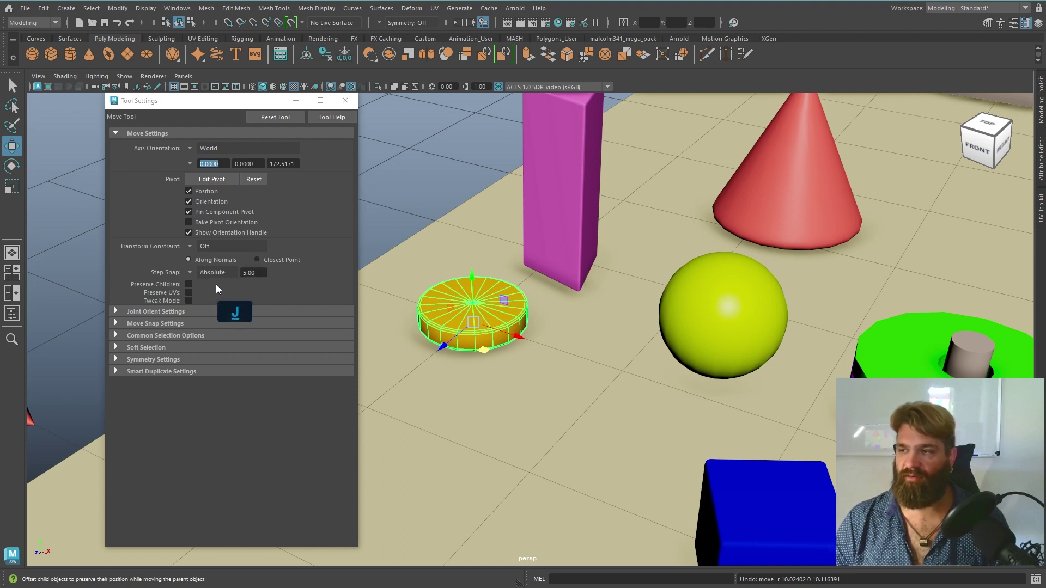
middle_click_drag(514, 330, 472, 387)
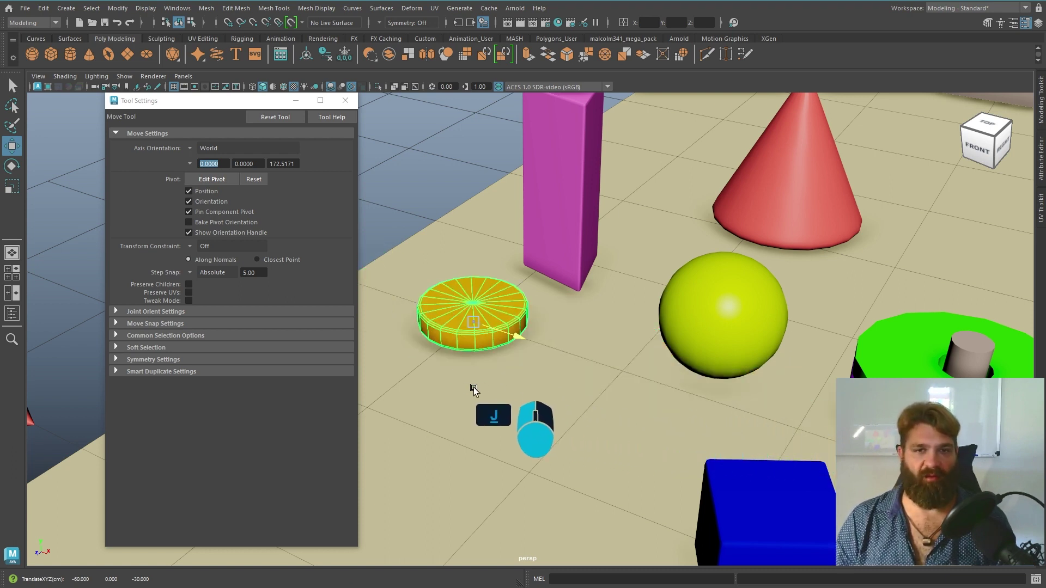
Close the Move tool's settings and deselect the orange disc.
left_click_drag(501, 388, 376, 218, "alt")
left_click(346, 101)
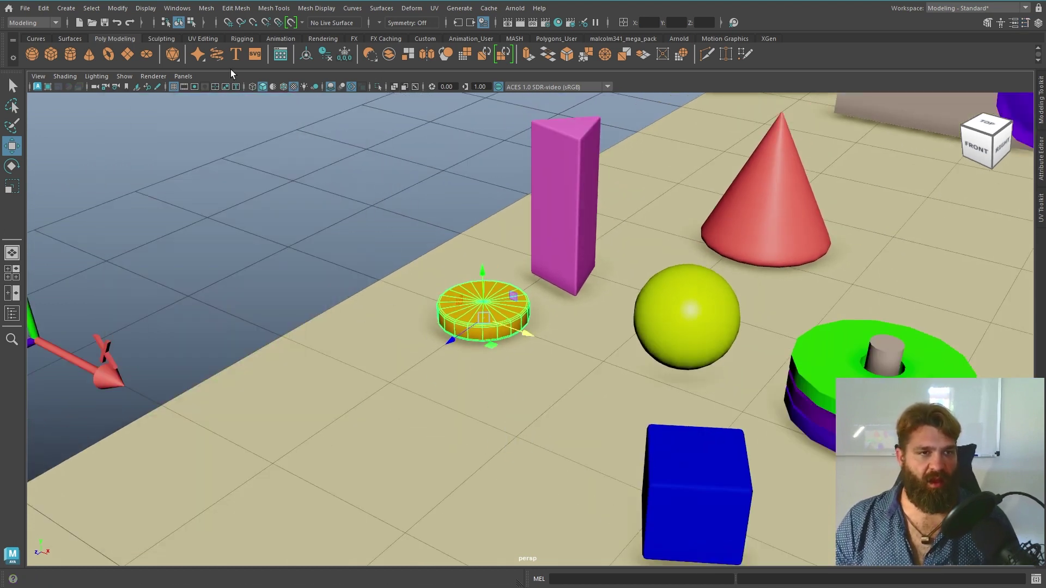
left_click(83, 200)
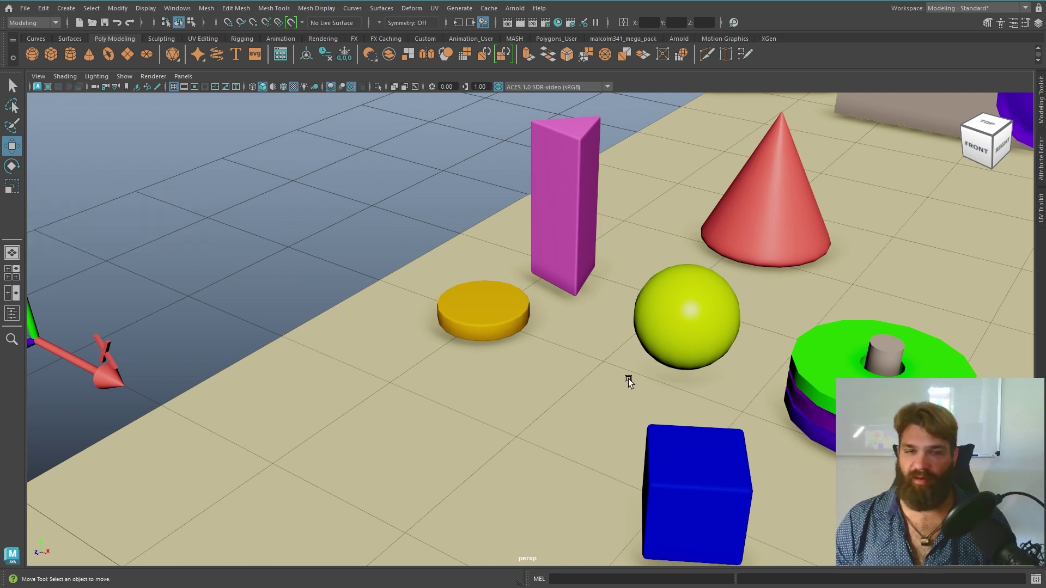
Try moving the pink prism and the yellow-green sphere with the Move tool, undoing each move, and clear the selection.
left_click(547, 231)
middle_click_drag(606, 344, 565, 426, "alt")
left_click_drag(538, 385, 528, 304)
key("ctrl+z")
key("ctrl+z")
left_click_drag(654, 476, 395, 498)
key("ctrl+z")
middle_click_drag(687, 435, 562, 294, "alt")
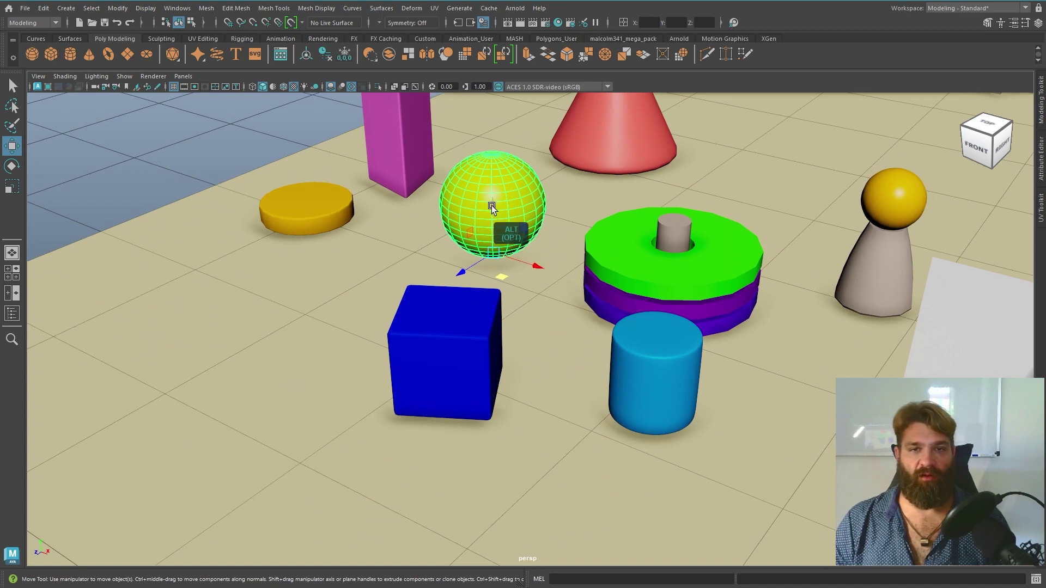
left_click_drag(491, 205, 478, 136)
key("ctrl+z")
middle_click_drag(480, 240, 735, 440, "alt")
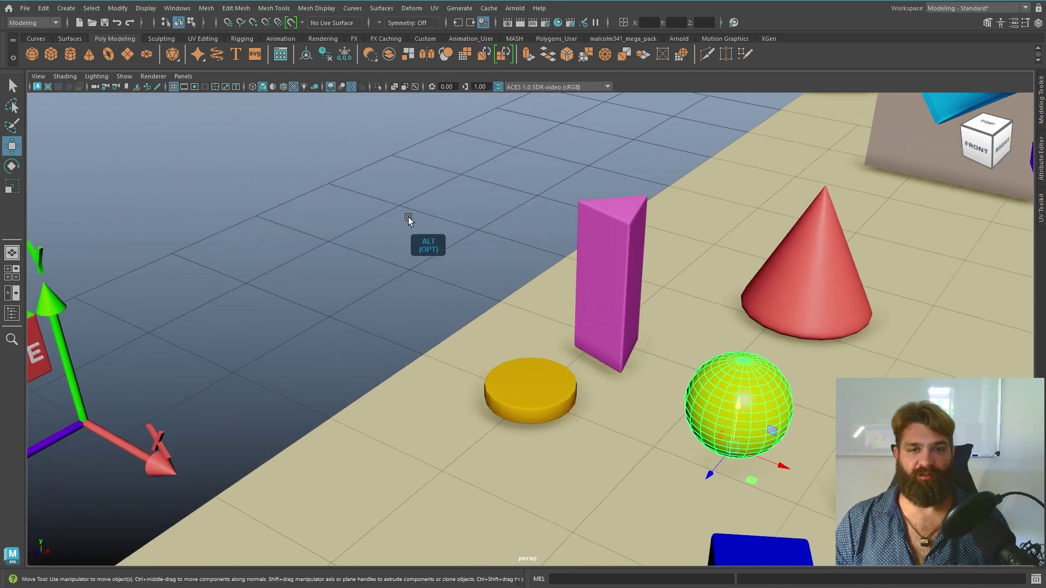
left_click(408, 218)
middle_click_drag(518, 319, 382, 283, "alt")
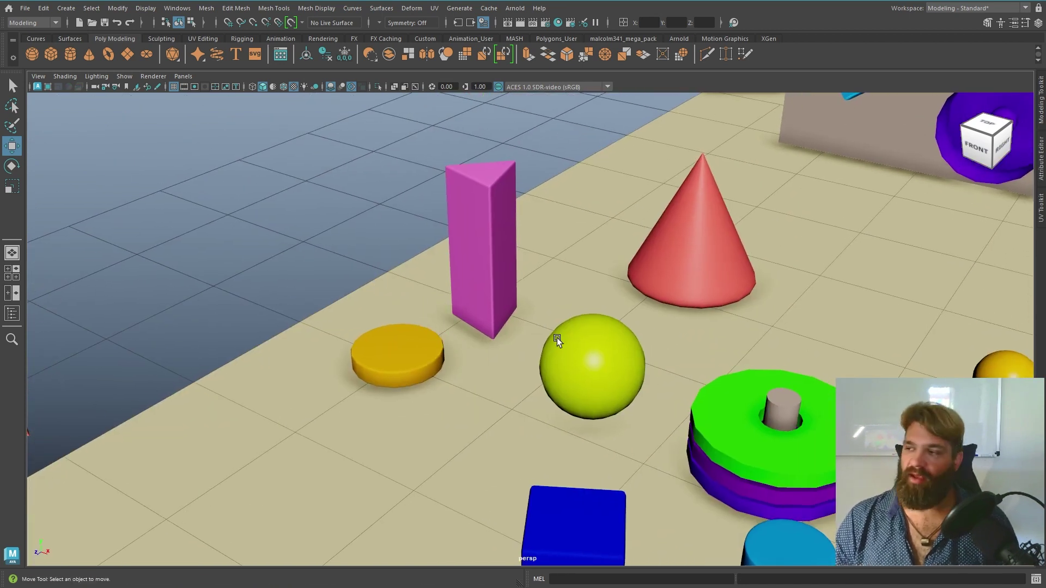
Switch to the Rotate tool, select the red cone and bring it into close view.
key("e")
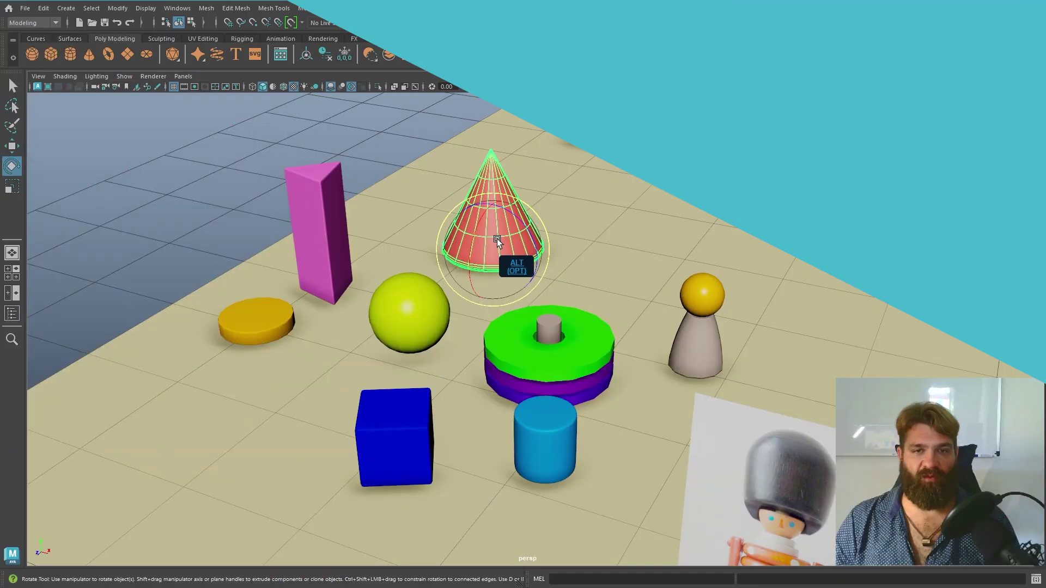
right_click_drag(497, 238, 609, 381, "alt")
middle_click_drag(609, 381, 595, 374, "alt")
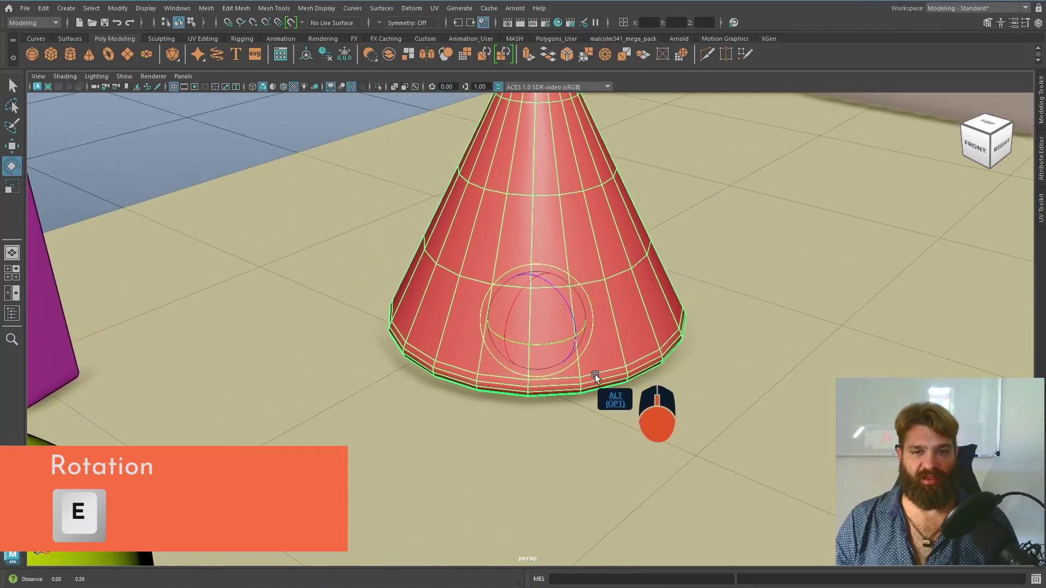
left_click_drag(595, 374, 596, 356, "alt")
middle_click_drag(596, 356, 555, 411, "alt")
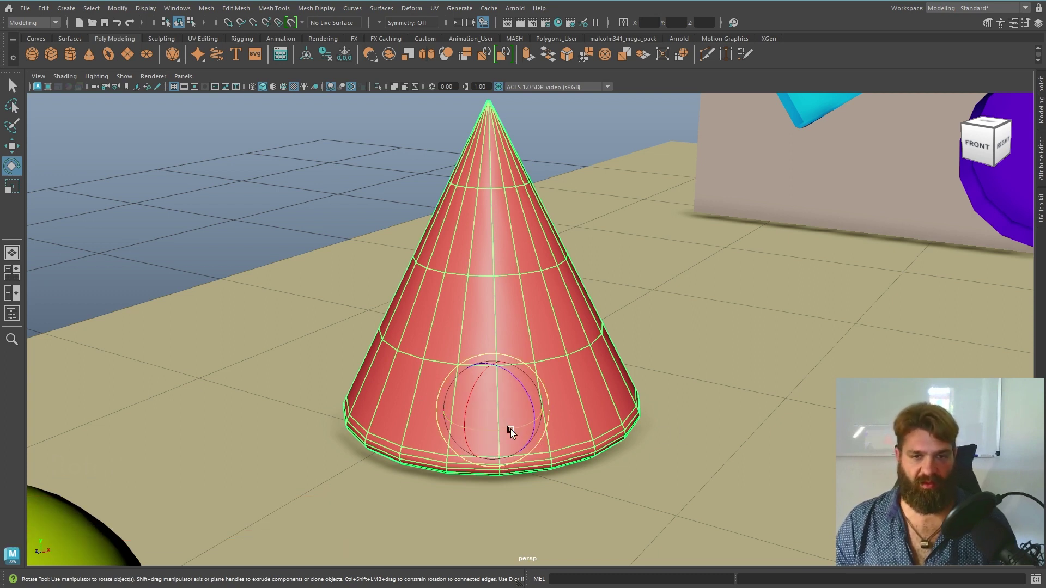
Try rotating the red cone about the Y axis, undo it, and switch to the four-view layout and back.
left_click_drag(511, 430, 498, 433)
key("space")
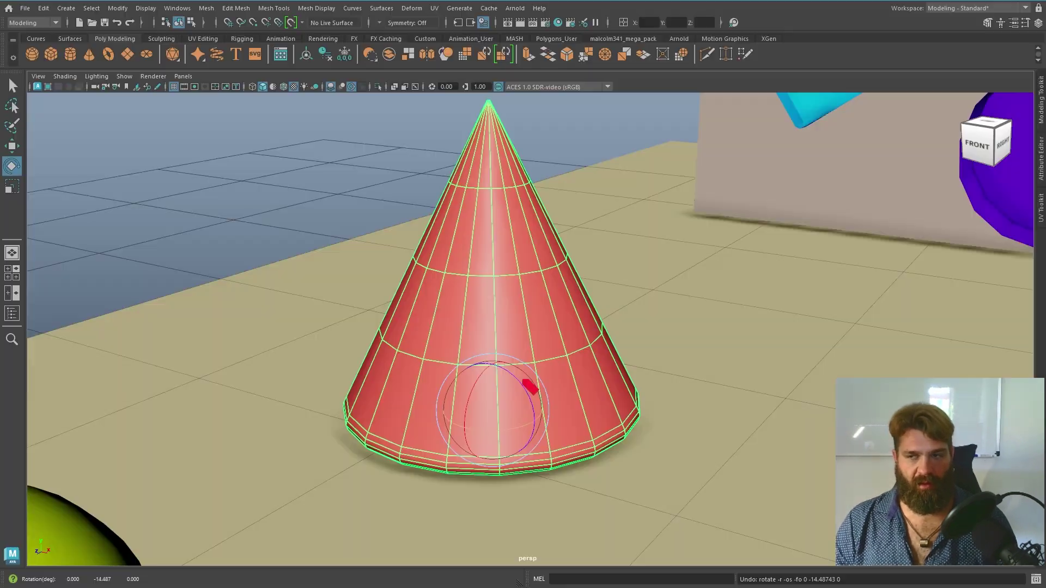
key("space")
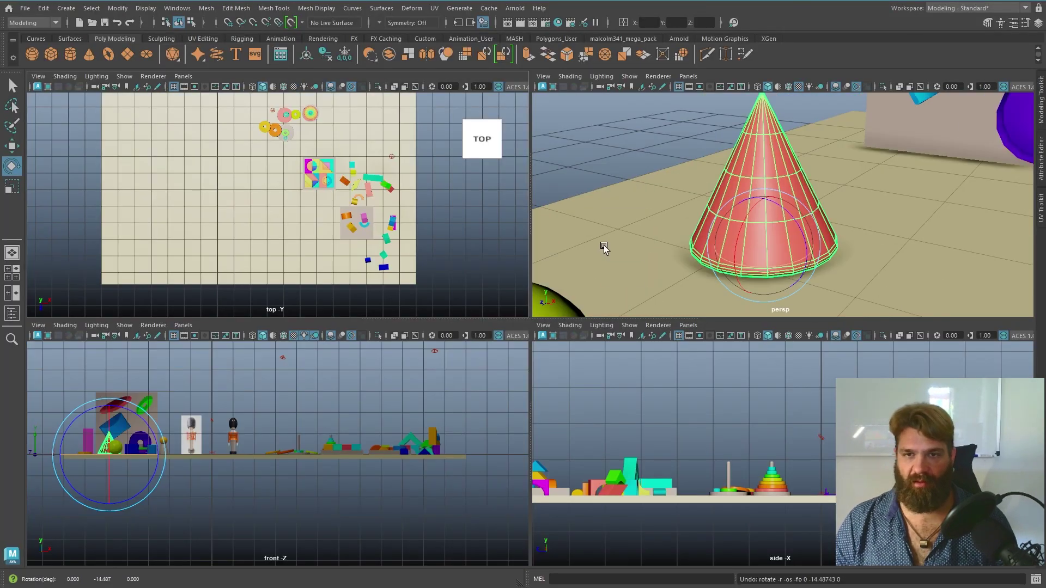
key("space")
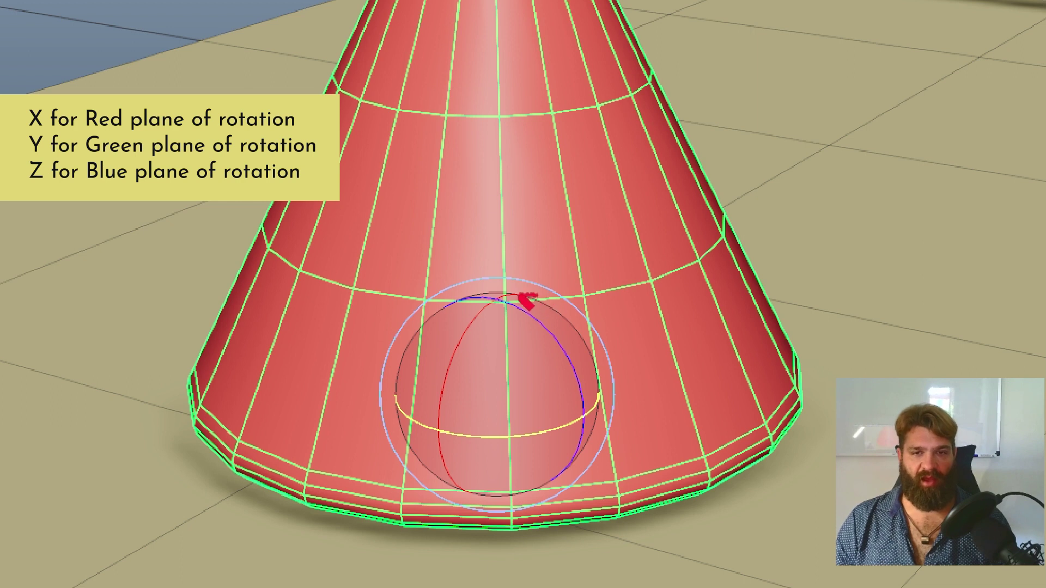
mouse_move(498, 329)
left_mouse_down()
mouse_move(469, 420)
mouse_move(464, 497)
mouse_move(442, 384)
mouse_move(496, 313)
left_mouse_up()
mouse_move(473, 354)
left_mouse_down()
mouse_move(460, 384)
mouse_move(467, 471)
left_mouse_up()
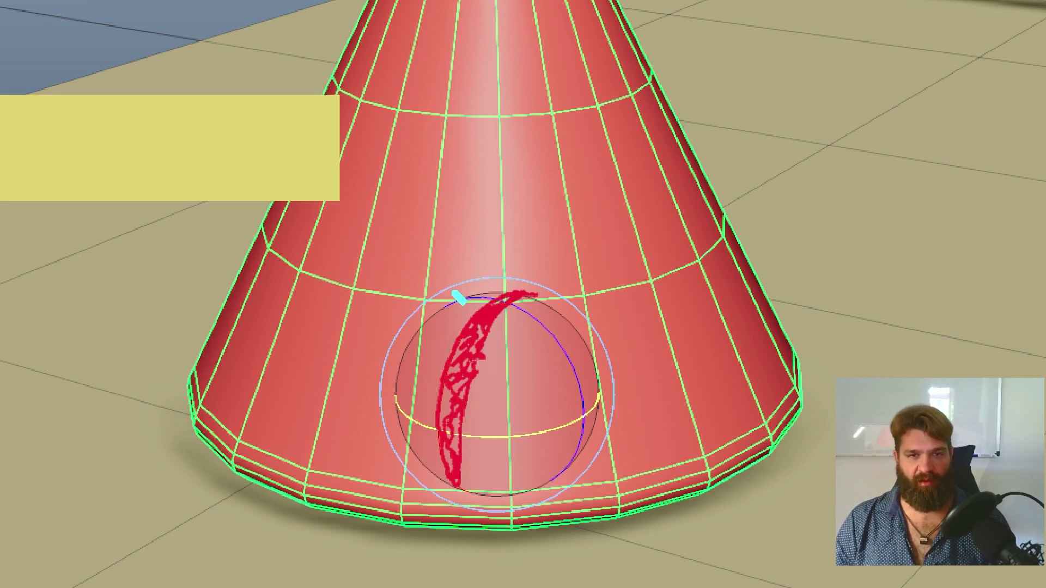
mouse_move(451, 302)
left_mouse_down()
mouse_move(532, 316)
mouse_move(567, 345)
mouse_move(572, 448)
left_mouse_up()
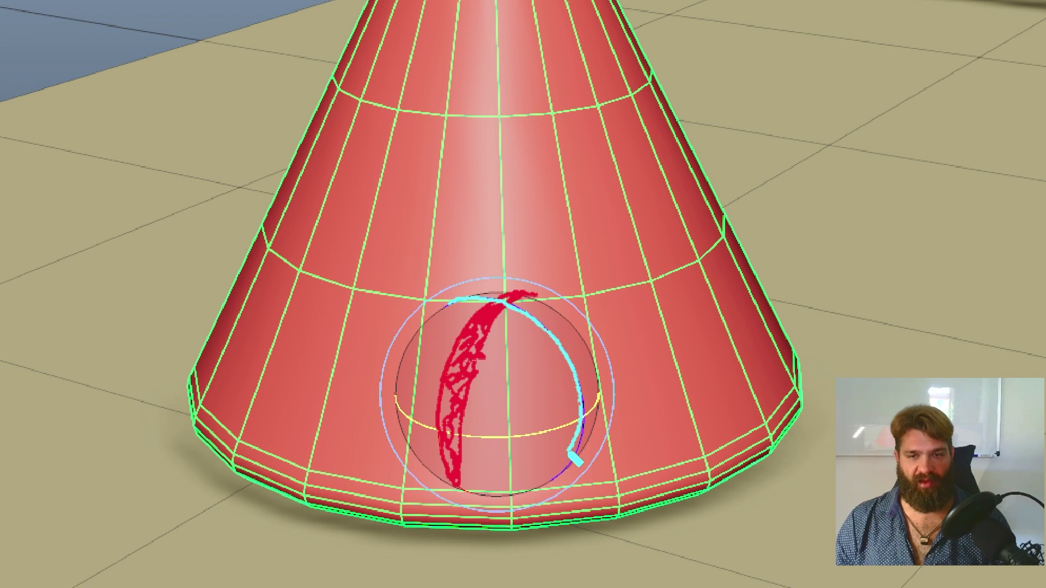
left_click_drag(536, 497, 588, 448)
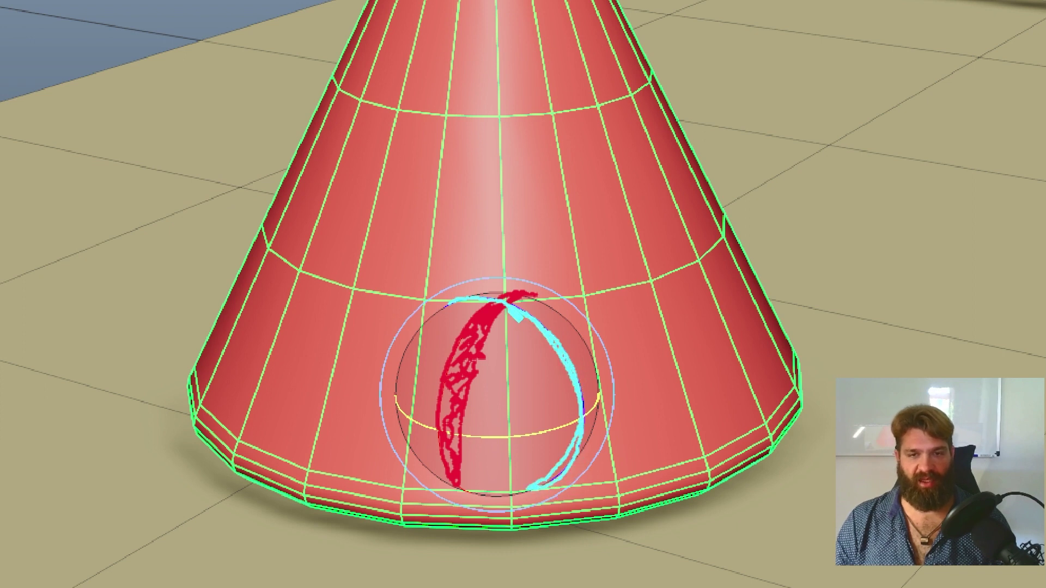
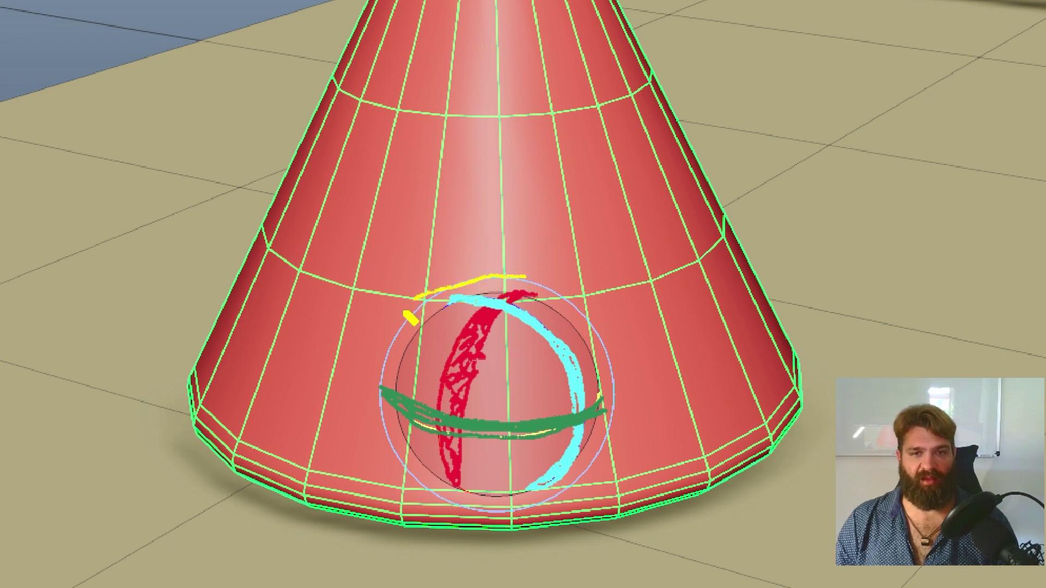
mouse_move(527, 526)
left_mouse_down()
mouse_move(626, 452)
mouse_move(583, 327)
mouse_move(506, 279)
mouse_move(479, 283)
left_mouse_up()
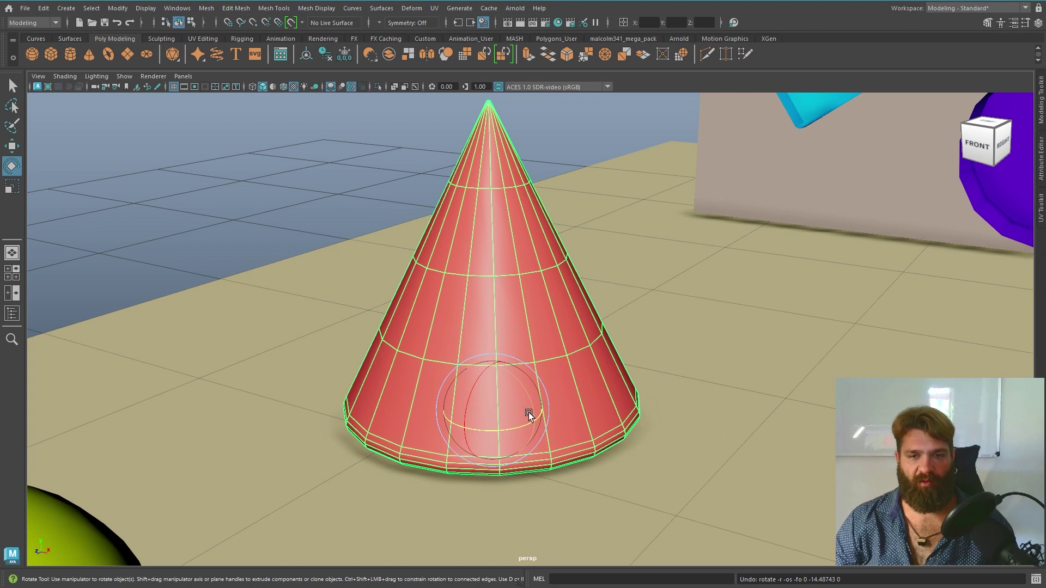
Try rotating the red cone with the rings of the small Rotate manipulator, undoing the rotations.
left_click_drag(512, 427, 548, 432)
key("ctrl+z")
key("ctrl+z")
key("ctrl+z")
key("ctrl+z")
key("ctrl+z")
key("ctrl+z")
Try rotating the red cone about the Y and X axes with the enlarged Rotate manipulator, undoing each rotation.
left_click_drag(623, 485, 521, 448)
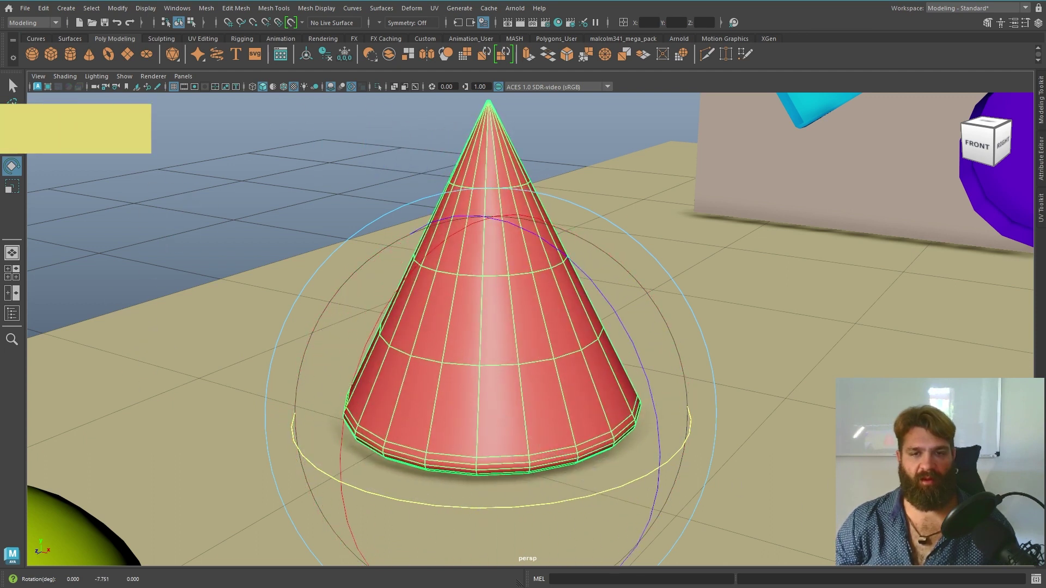
key("ctrl+z")
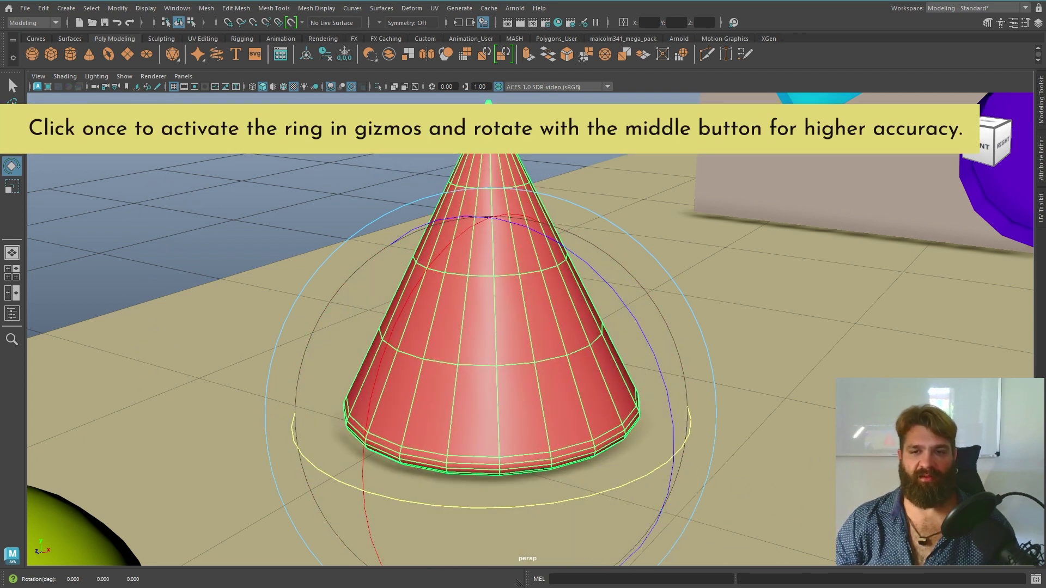
middle_click_drag(790, 436, 317, 457)
key("ctrl+z")
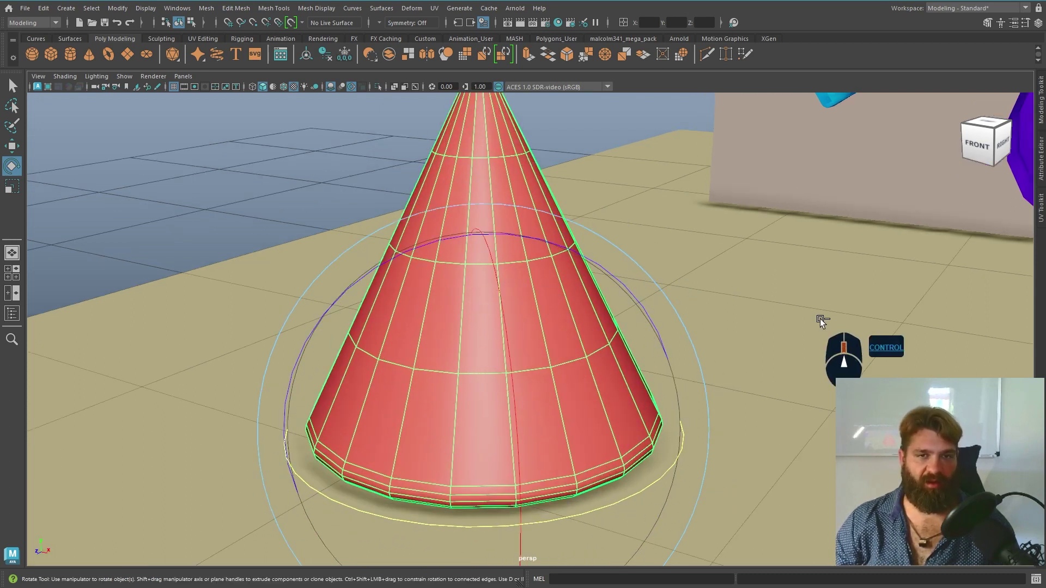
mouse_move(406, 302)
left_mouse_down()
mouse_move(364, 364)
mouse_move(408, 304)
left_mouse_up()
key("ctrl+z")
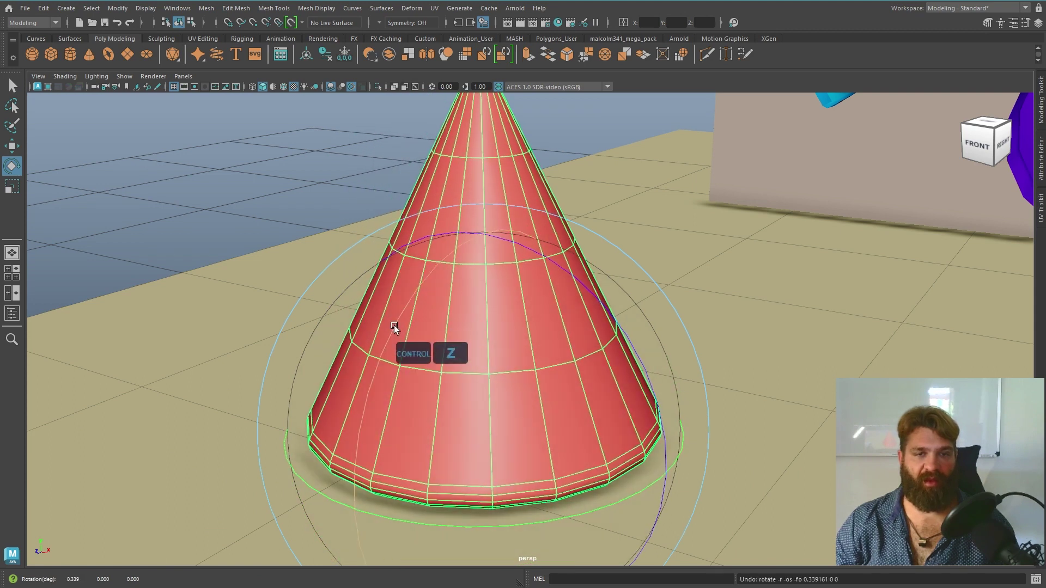
Try rotating the red cone about the X axis and then freely in all directions, undoing each rotation.
middle_click_drag(795, 312, 676, 343)
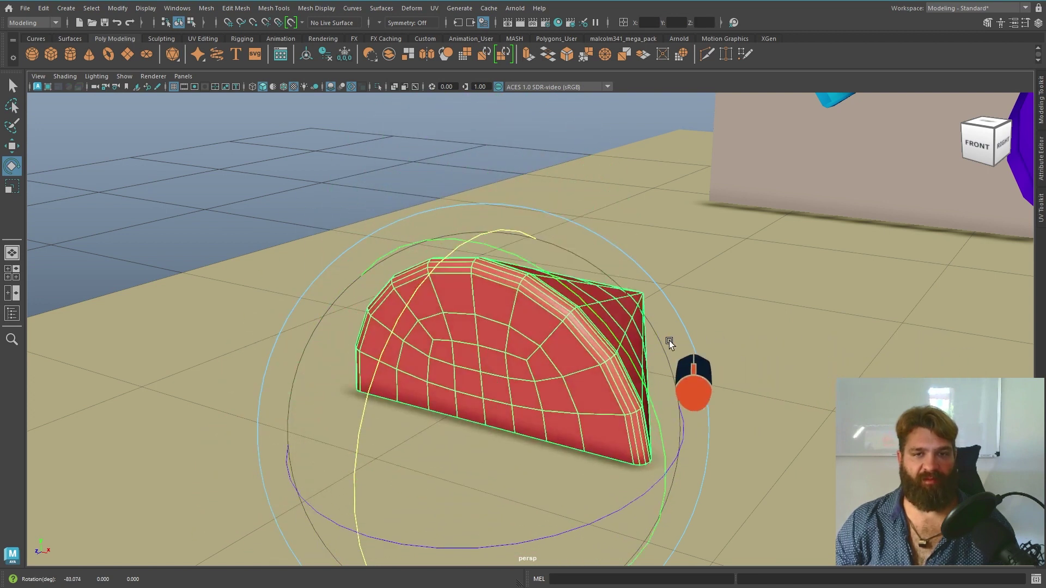
key("ctrl+z")
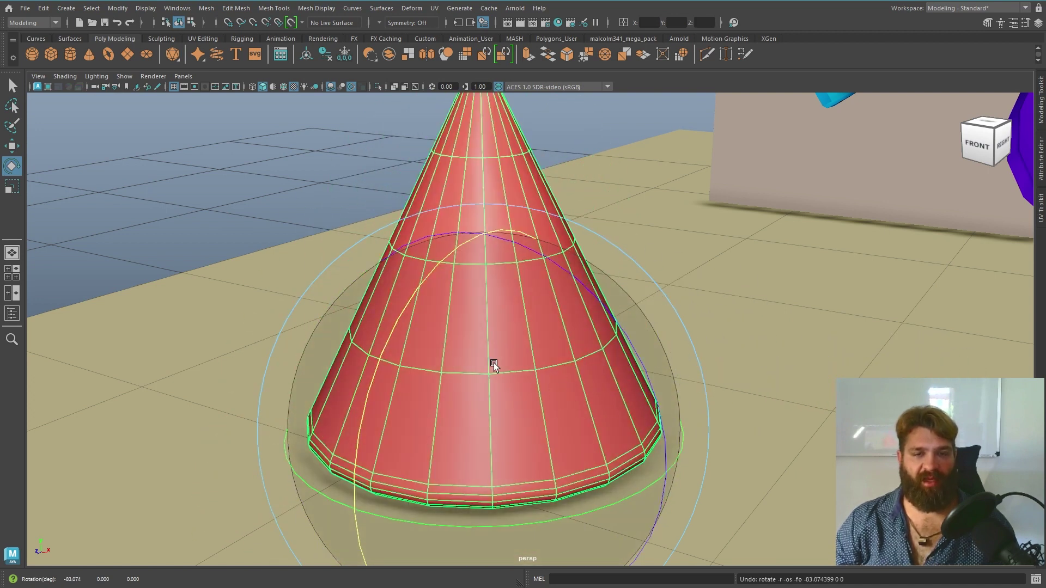
left_click_drag(511, 387, 434, 343)
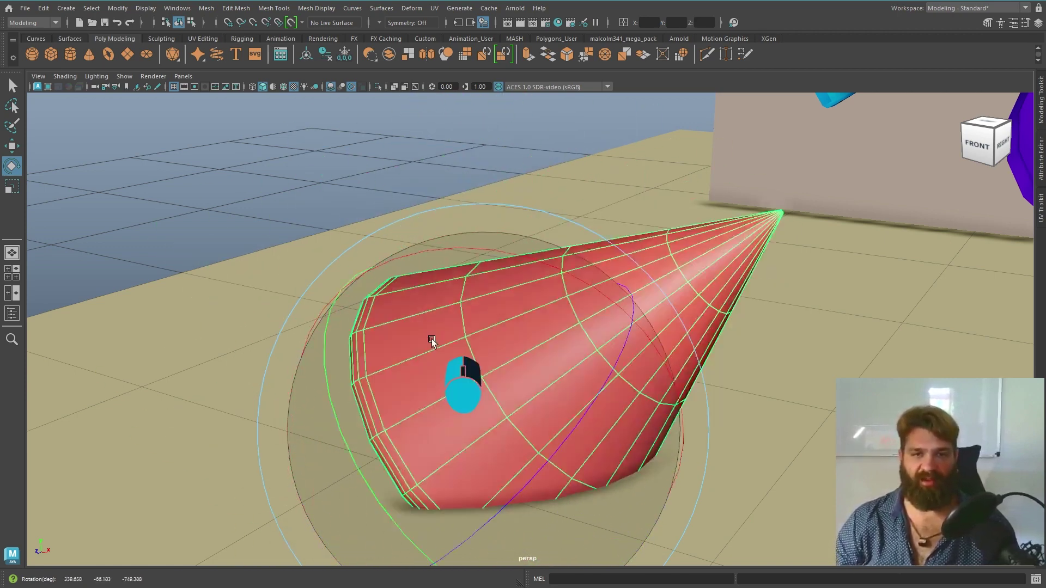
key("ctrl+z")
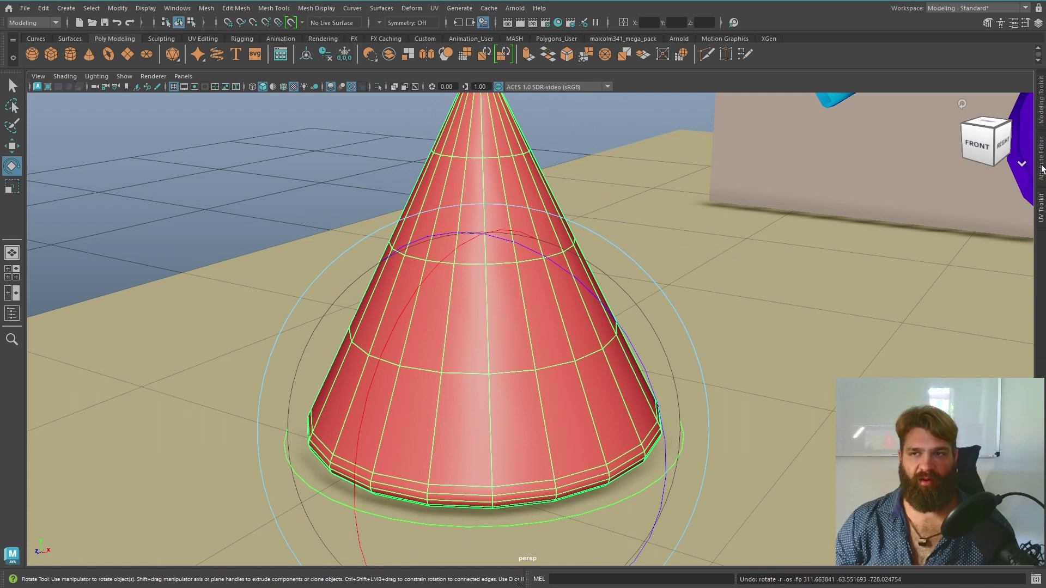
Display the red cone's attributes, switch to the Channel Box / Layer Editor and make it narrower.
left_click(1041, 168)
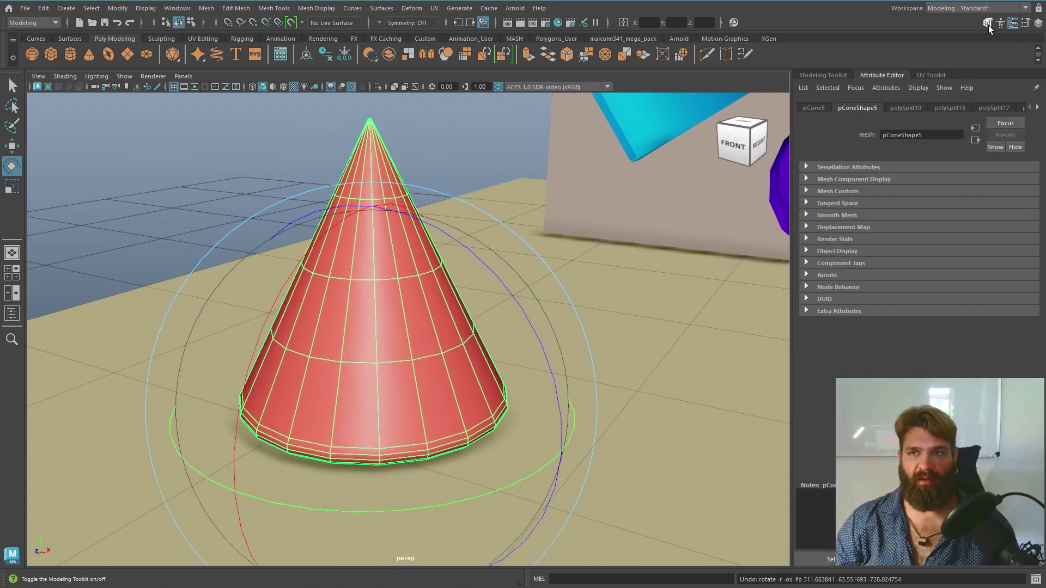
left_click(1039, 25)
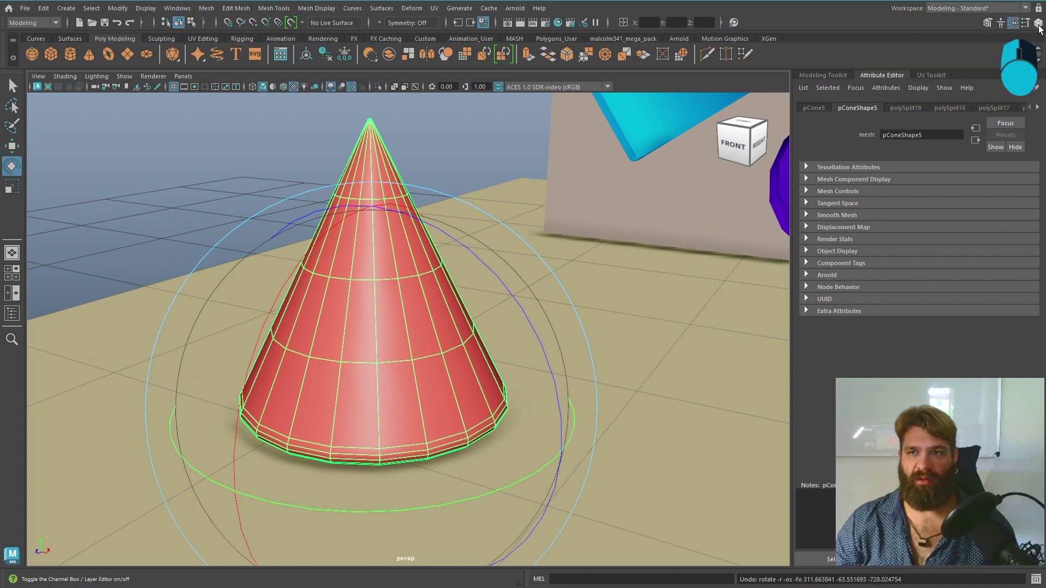
left_click_drag(1045, 132, 981, 74)
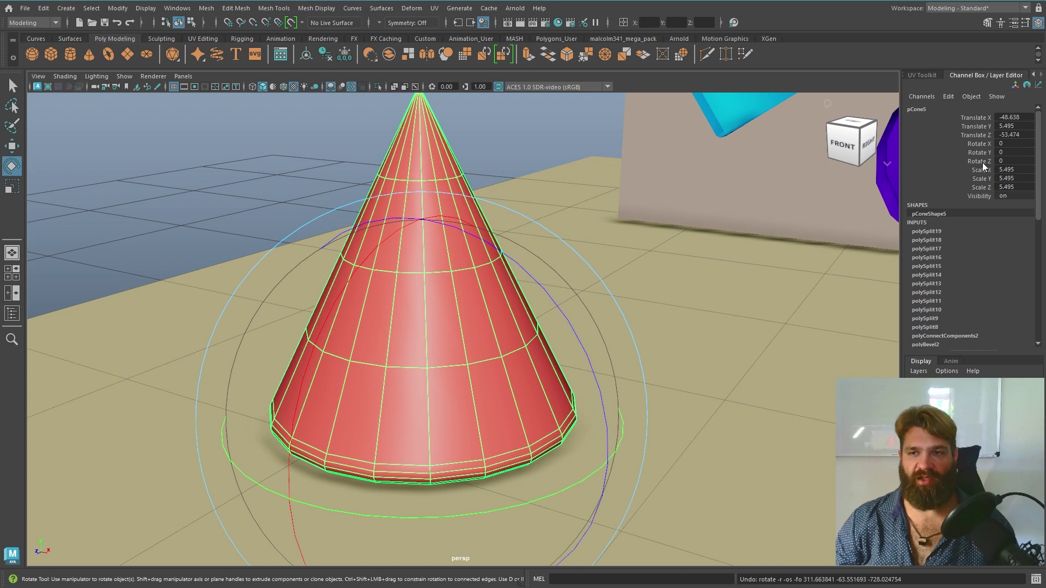
Try rotating the red cone freely and about single axes with its Rotate channels in view, undoing all the rotations.
left_click_drag(466, 321, 564, 285)
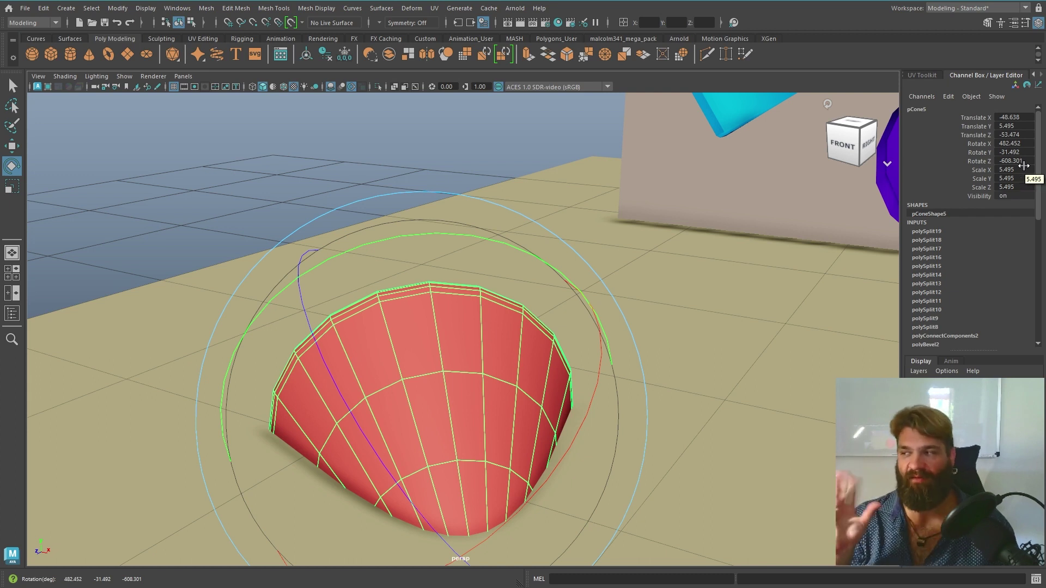
key("ctrl+z")
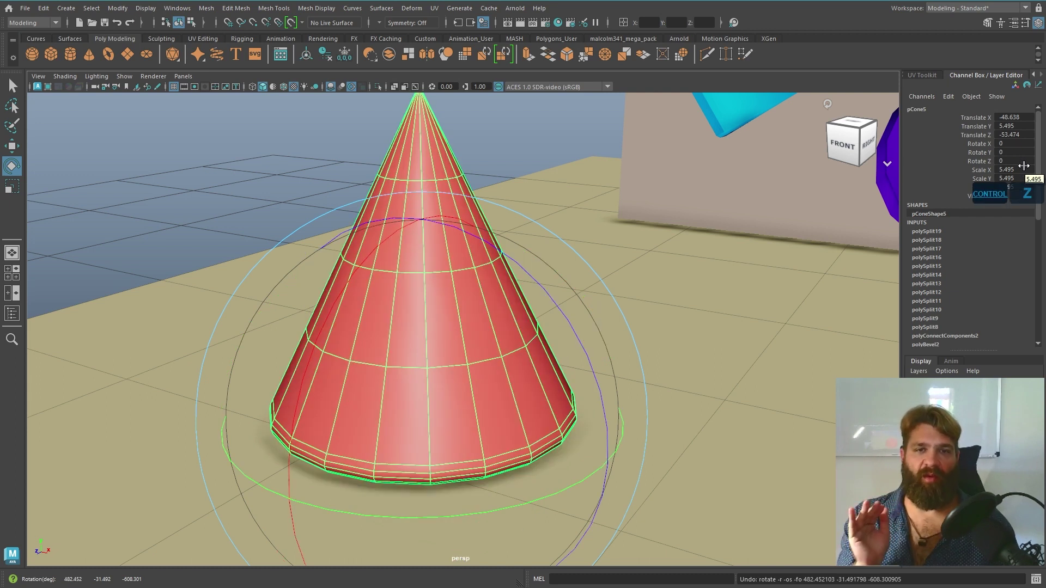
left_click_drag(383, 240, 319, 309)
key("ctrl+z")
left_click_drag(409, 287, 556, 357)
left_click_drag(415, 297, 390, 345)
key("ctrl+z")
key("ctrl+z")
key("ctrl+z")
key("ctrl+z")
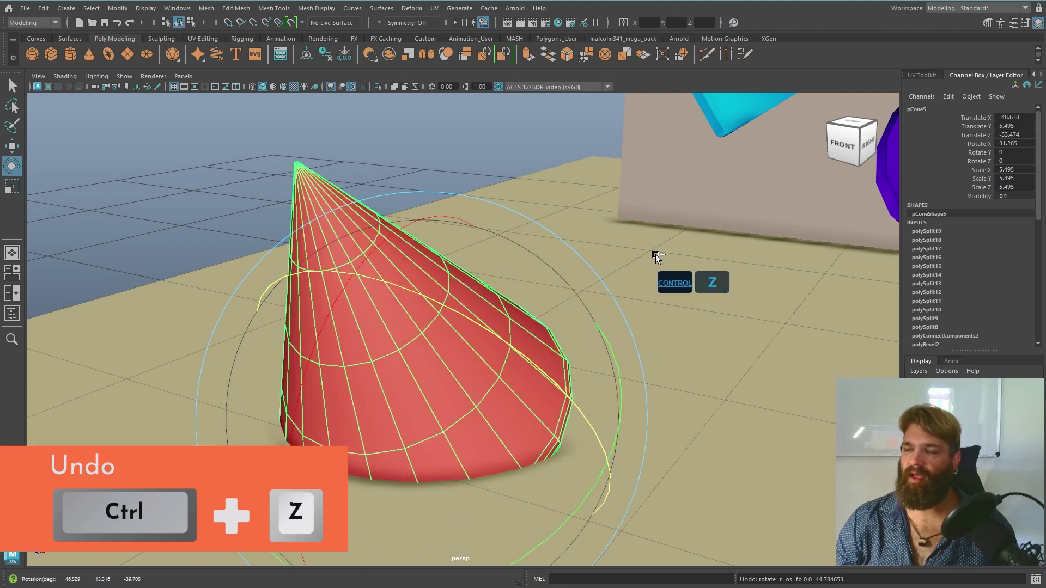
key("ctrl+z")
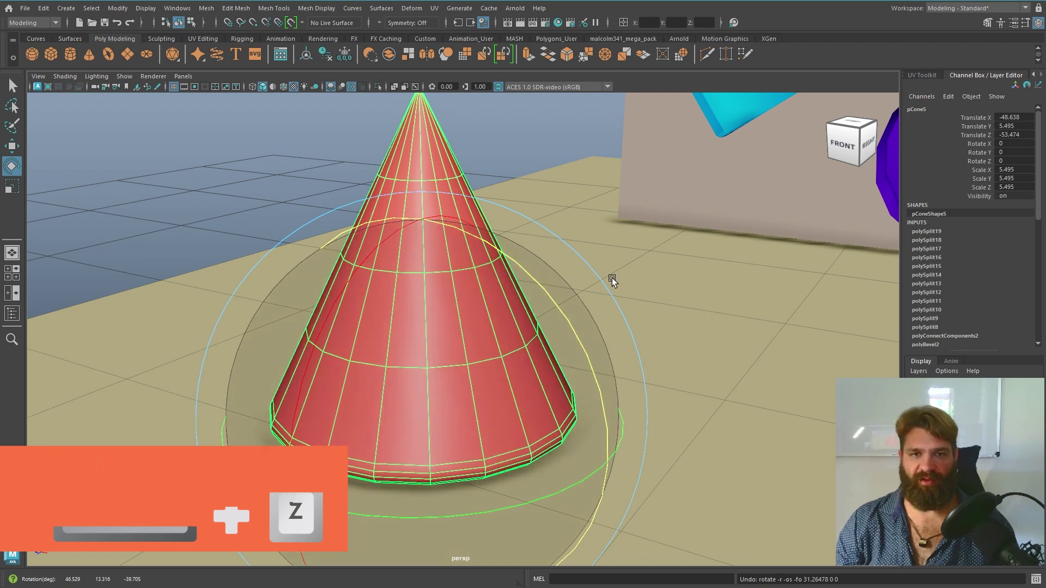
Delete the red cone's construction history and reselect the cone.
key("a")
left_click_drag(466, 338, 423, 317)
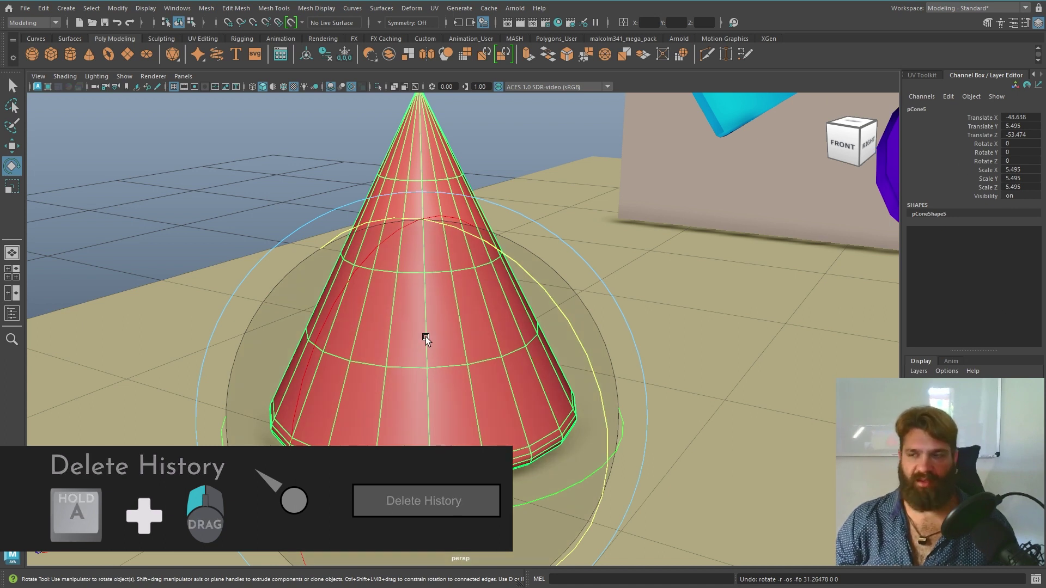
left_click(275, 136)
left_click(436, 280)
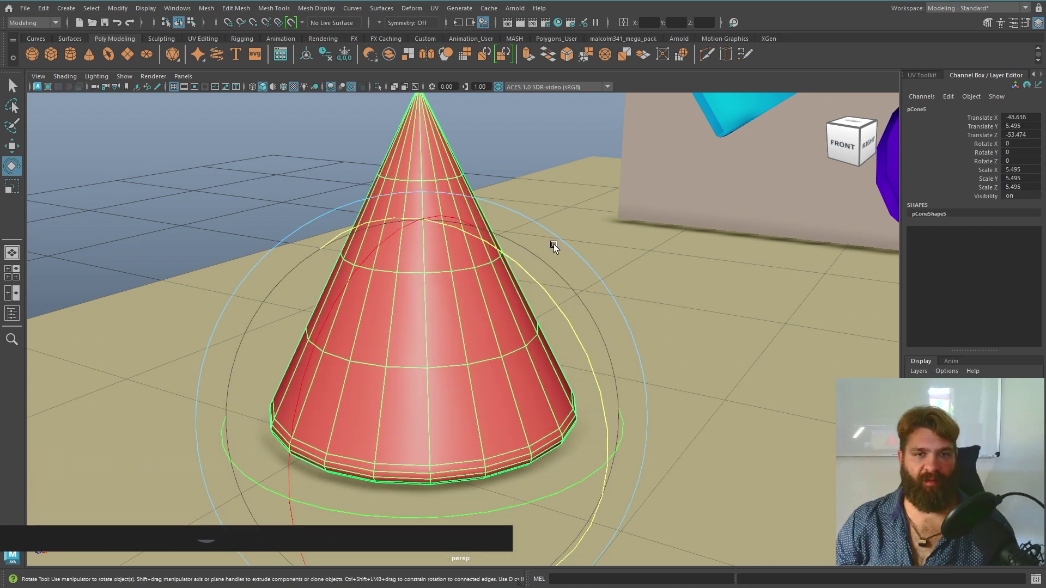
Try rotating the red cone in various directions while viewing it with the surrounding toys, undoing the rotations.
left_click_drag(510, 512, 472, 474)
key("ctrl+z")
right_click_drag(669, 262, 599, 289, "alt")
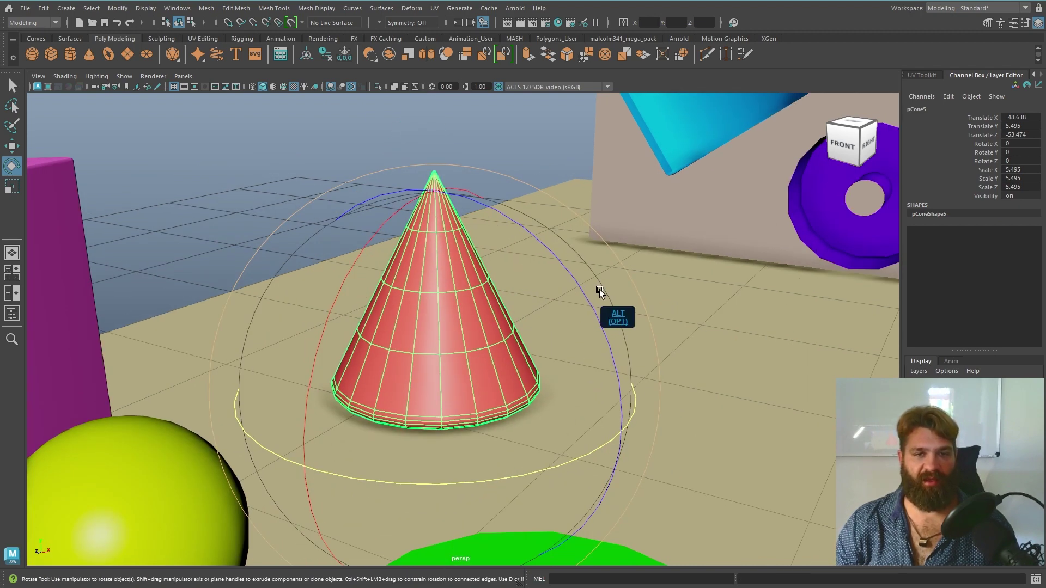
middle_click_drag(621, 395, 658, 273, "alt")
left_click_drag(659, 273, 583, 331, "alt")
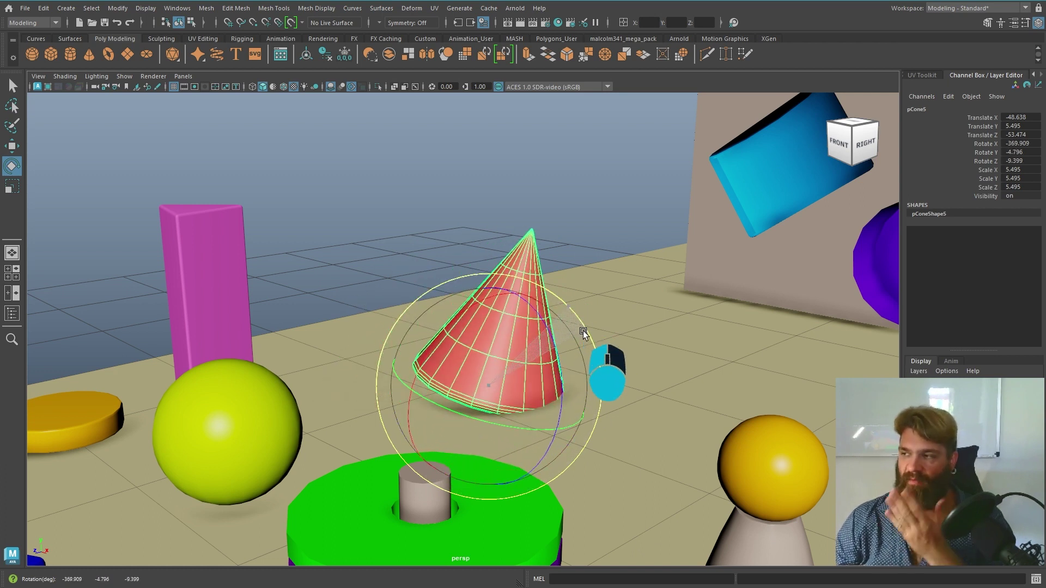
key("ctrl+z")
key("ctrl+z")
left_click_drag(636, 240, 648, 408, "alt")
key("ctrl+z")
key("ctrl+z")
left_click_drag(723, 227, 495, 243, "alt")
Switch to the Scale tool and back to the Rotate tool, with the red cone in close view.
key("r")
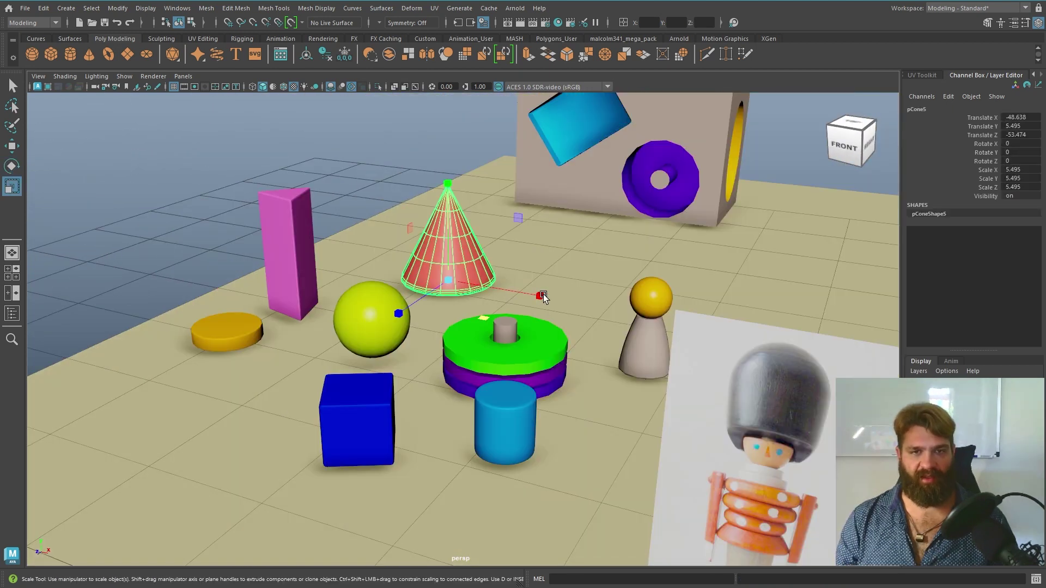
middle_click_drag(506, 253, 521, 301, "alt")
right_click_drag(494, 284, 589, 355, "alt")
key("e")
middle_click_drag(531, 274, 534, 263, "alt")
right_click_drag(534, 263, 546, 317, "alt")
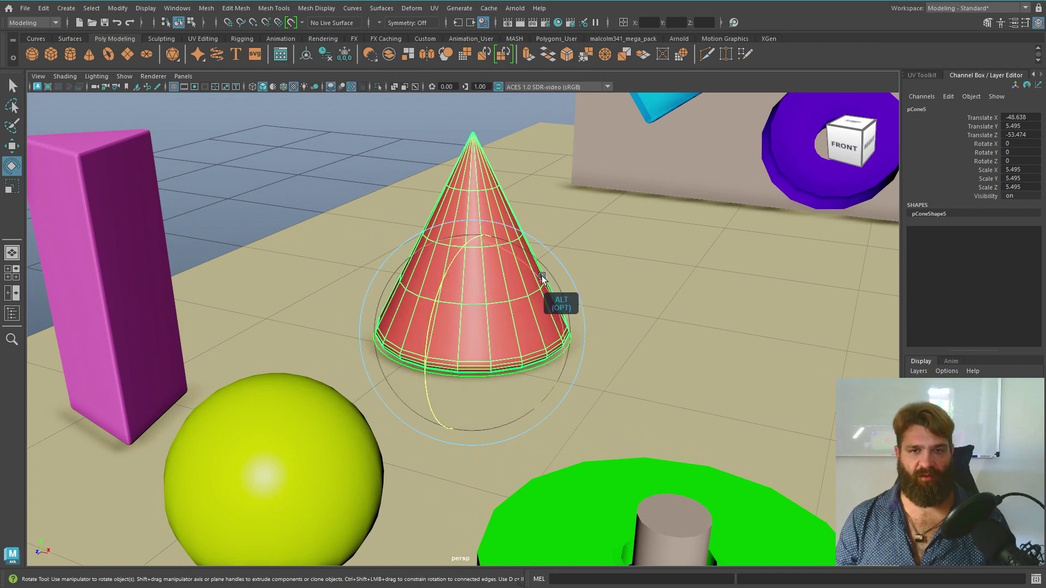
Examine the Rotate tool's settings, including its Step Snap option.
double_click(13, 171)
middle_click_drag(589, 340, 601, 343, "alt")
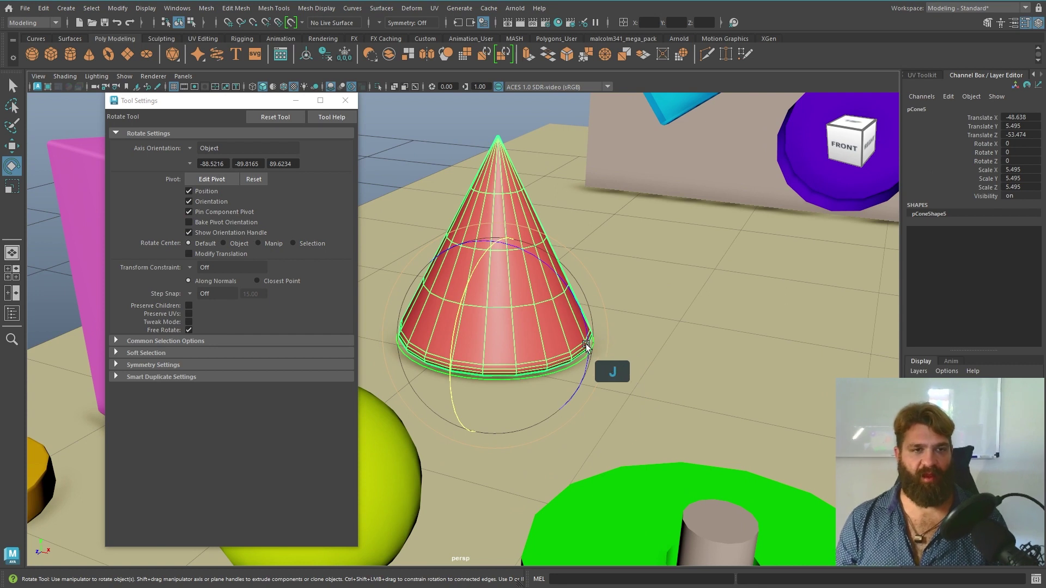
left_click(345, 100)
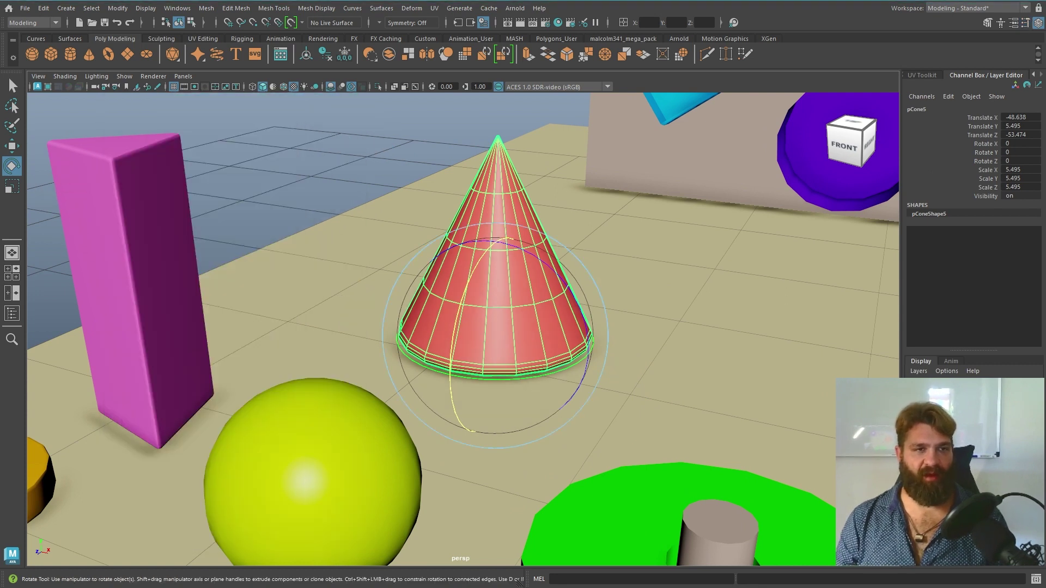
double_click(12, 168)
left_click_drag(221, 106, 203, 110)
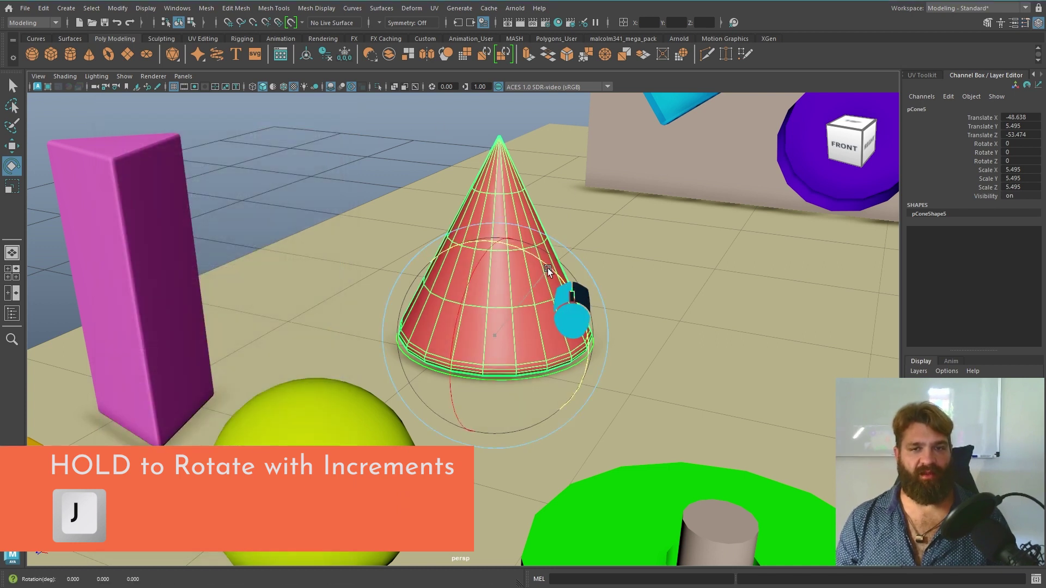
Try rotating the red cone about the Z axis, undo it, and use incremental step snapping for rotation.
left_click_drag(548, 268, 440, 328)
key("ctrl+z")
key("j")
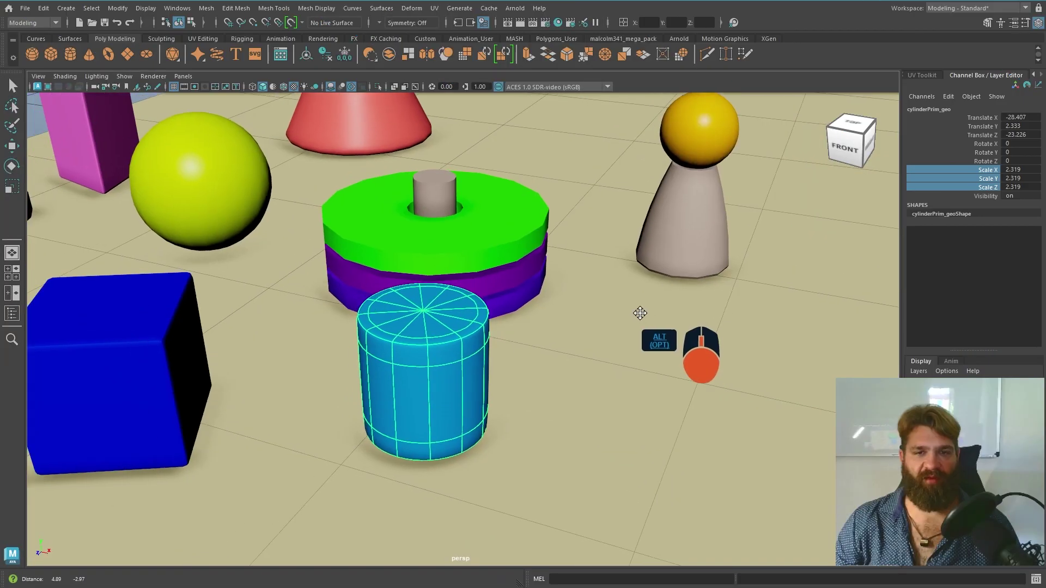
Cycle through the Move and Rotate tools to the Scale tool on the blue cylinder and bring it into close view.
left_click_drag(640, 310, 644, 384, "alt")
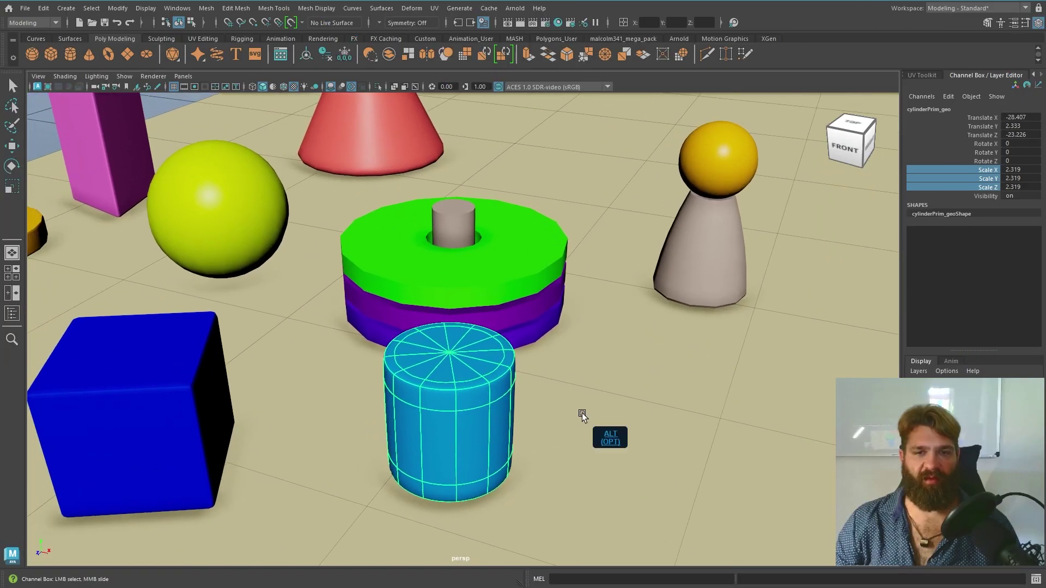
key("w")
left_click_drag(525, 409, 599, 419, "alt")
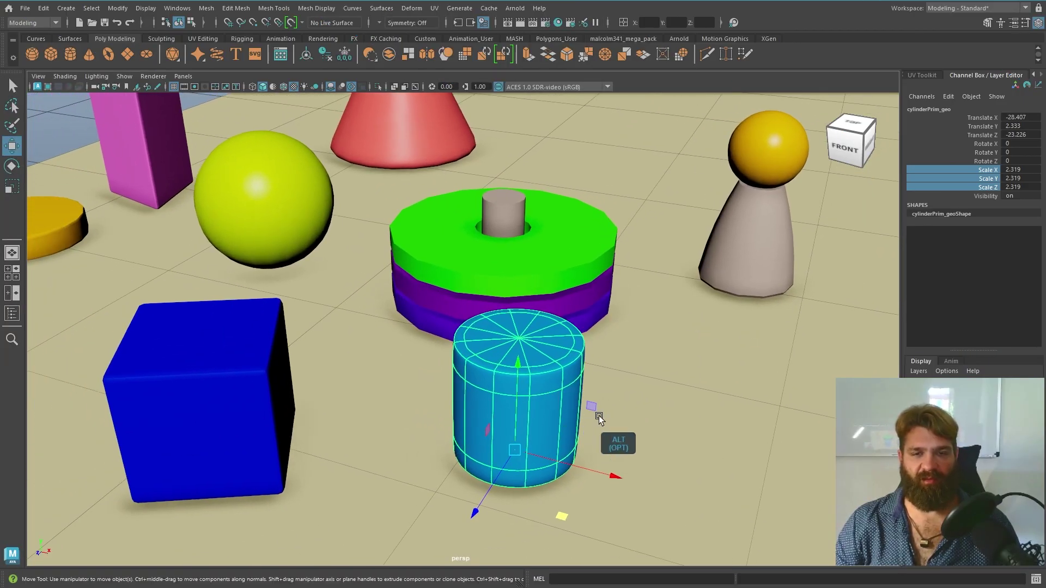
key("e")
key("r")
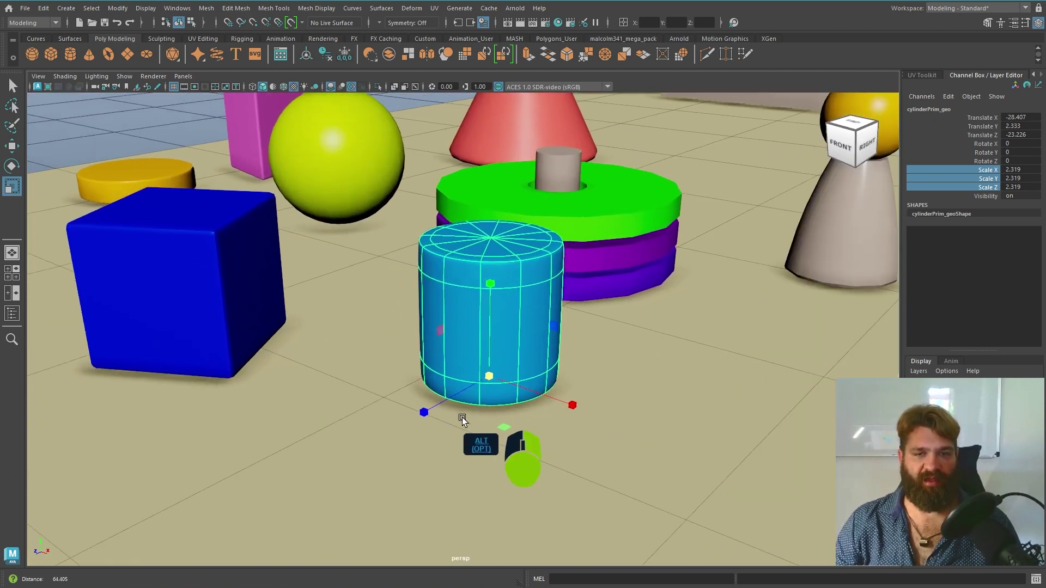
right_click_drag(461, 417, 540, 453, "alt")
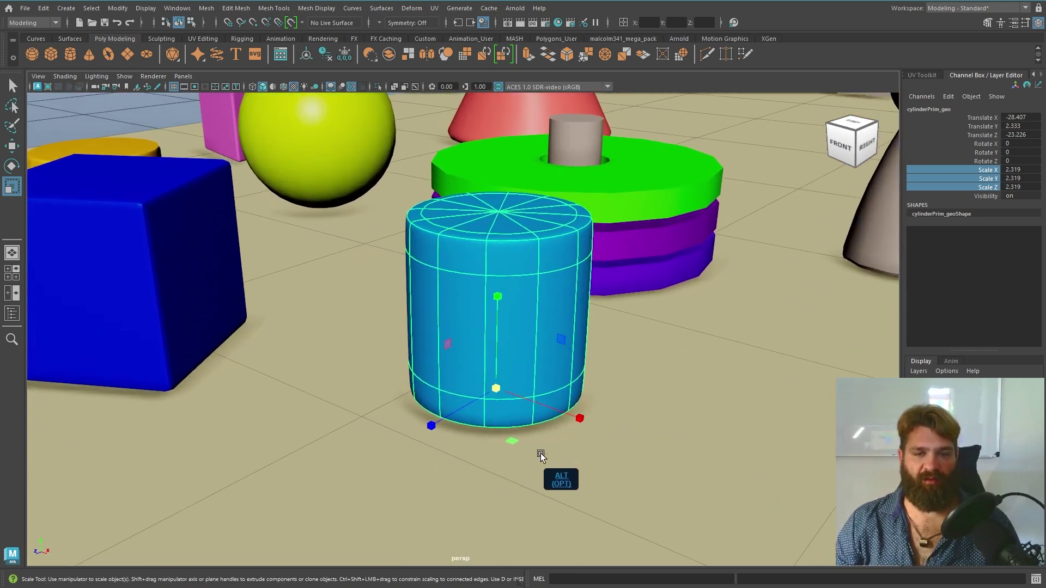
middle_click_drag(541, 453, 544, 430, "alt")
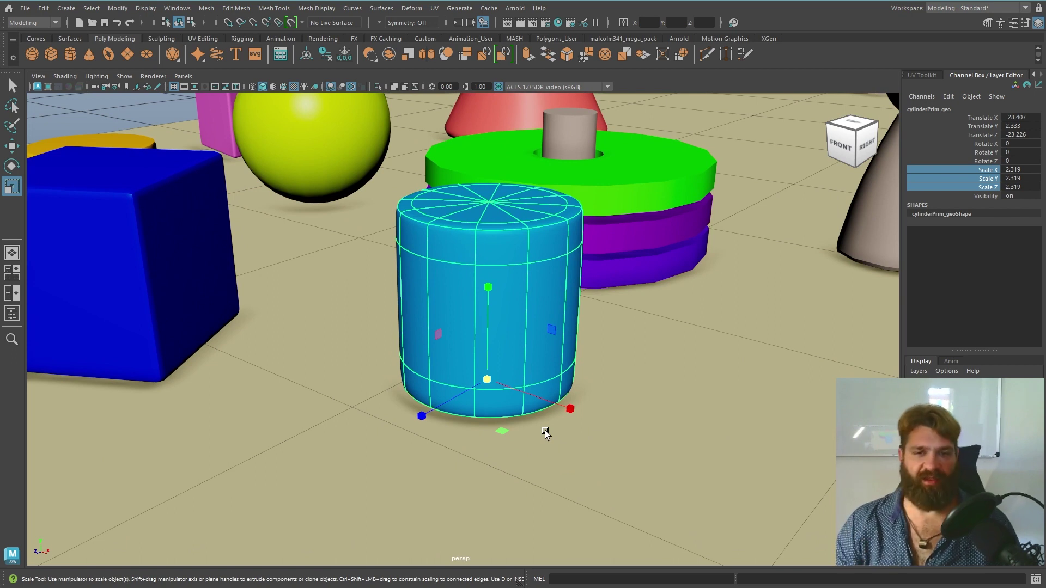
Try scaling the blue cylinder along the Z, Y and X axes separately, undoing each scale.
left_click_drag(420, 417, 325, 427)
key("ctrl+z")
left_click_drag(488, 289, 518, 228)
key("ctrl+z")
left_click_drag(570, 408, 766, 468)
key("ctrl+z")
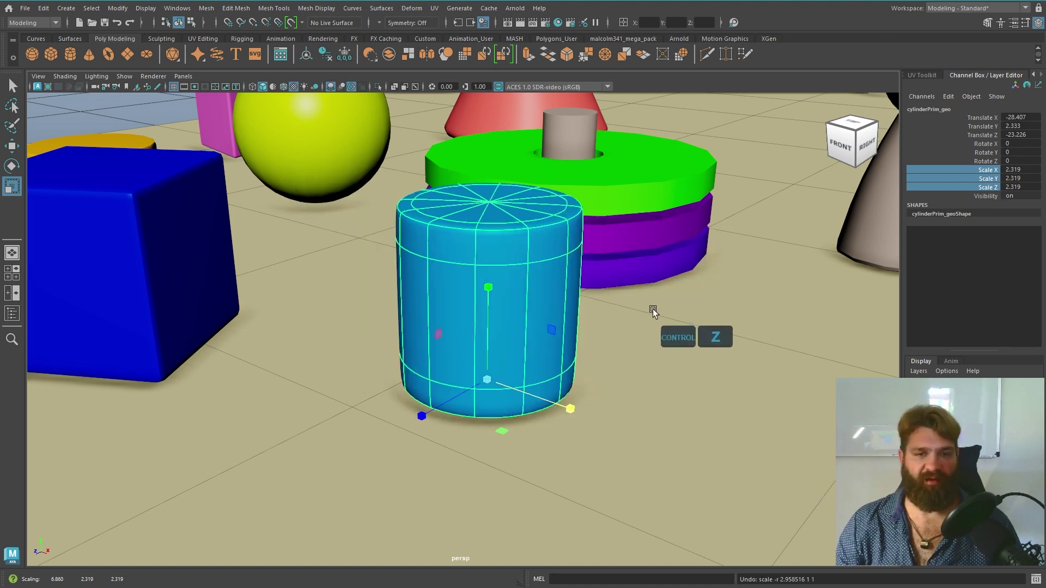
Try scaling the blue cylinder in the XZ, XY and YZ planes with the plane handles, undoing each scale.
left_click_drag(505, 430, 480, 453)
key("ctrl+z")
left_click_drag(548, 329, 613, 340)
key("ctrl+z")
left_click_drag(439, 332, 425, 354)
key("ctrl+z")
Maximize the front view around the blue cylinder, try scaling it in the XY plane and undo the scale.
left_click_drag(581, 313, 556, 349, "alt")
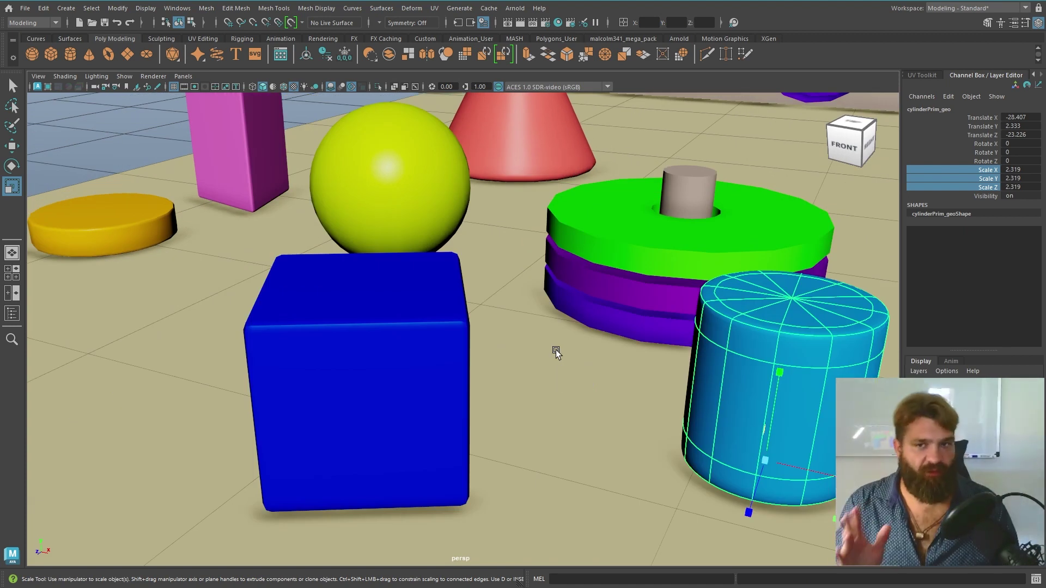
middle_click_drag(556, 353, 487, 344, "alt")
key("space")
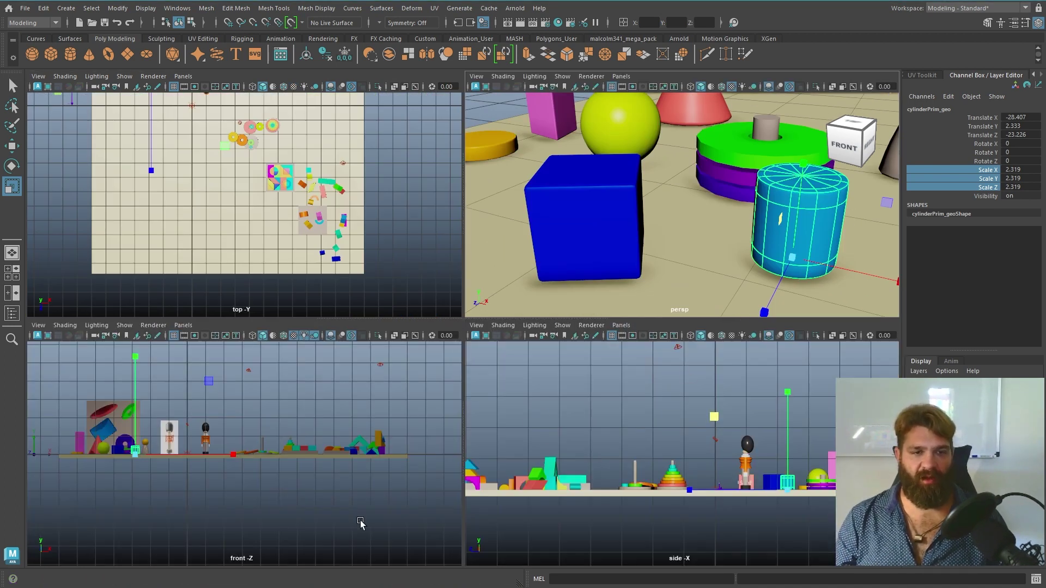
key("space")
middle_click_drag(287, 362, 507, 388, "alt")
right_click_drag(508, 388, 581, 421, "alt")
middle_click_drag(522, 413, 531, 362, "alt")
right_click_drag(525, 417, 557, 423, "alt")
middle_click_drag(556, 422, 572, 340, "alt")
key("ctrl+z")
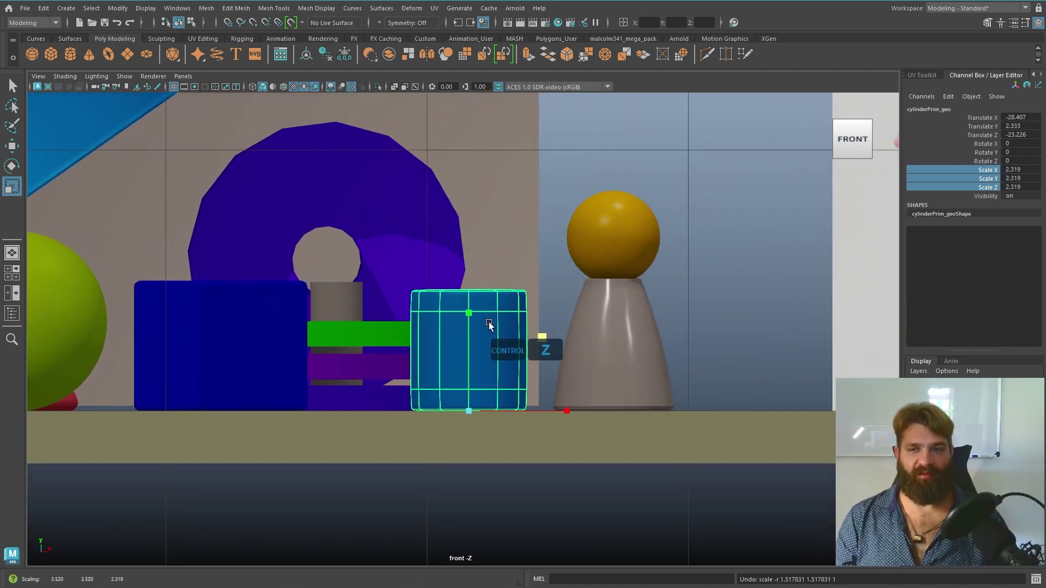
Return to the four-view layout and frame the blue cylinder closely in the top, perspective and front views.
key("space")
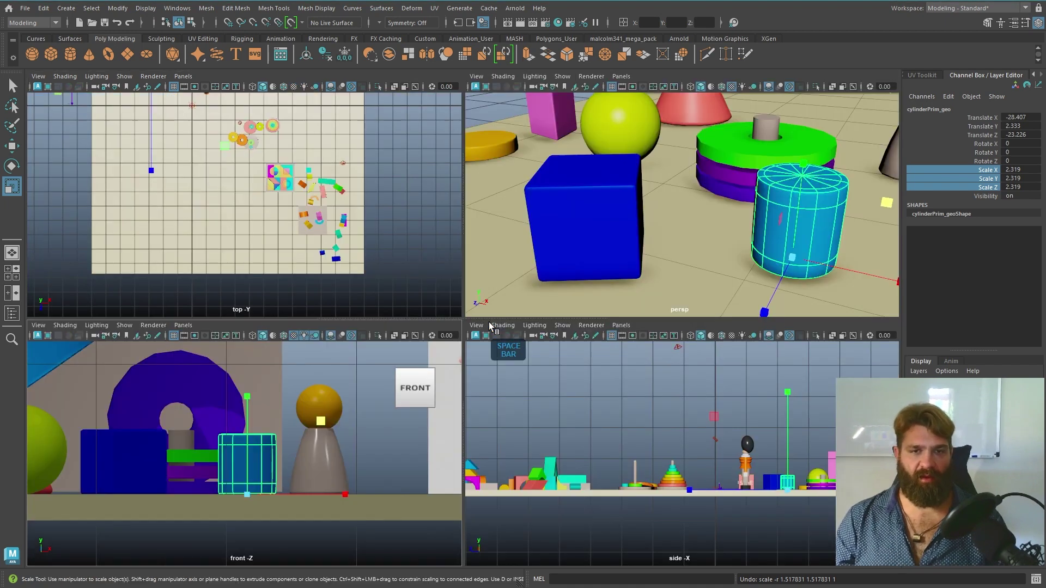
middle_click_drag(201, 181, 269, 218, "alt")
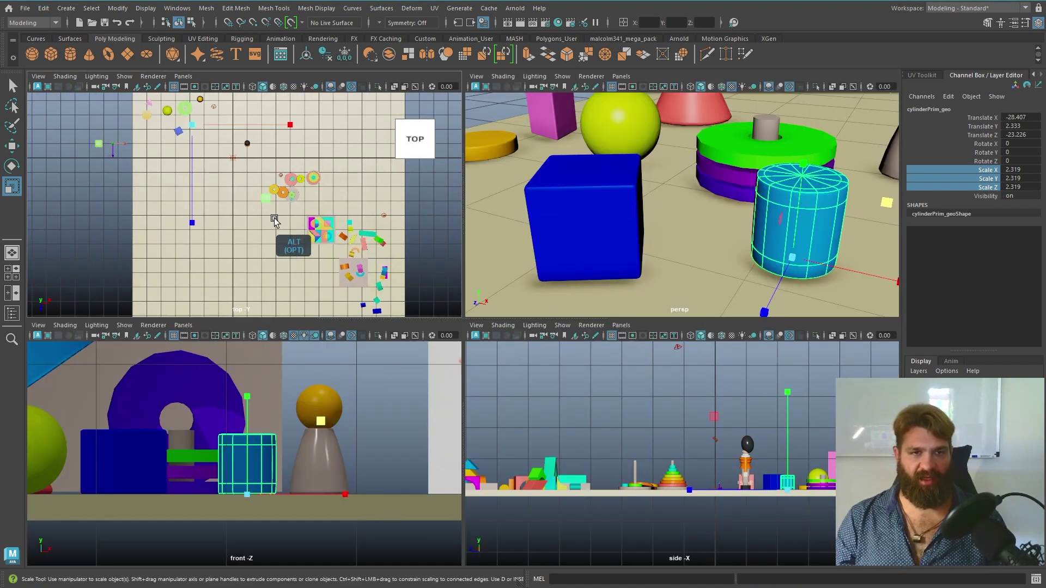
key("f")
right_click_drag(401, 240, 291, 240, "alt")
middle_click_drag(291, 240, 295, 232, "alt")
middle_click_drag(256, 428, 248, 416, "alt")
right_click_drag(247, 416, 362, 494, "alt")
mouse_move(281, 447)
middle_mouse_down("alt")
mouse_move(303, 453)
mouse_move(288, 456)
middle_mouse_up("alt")
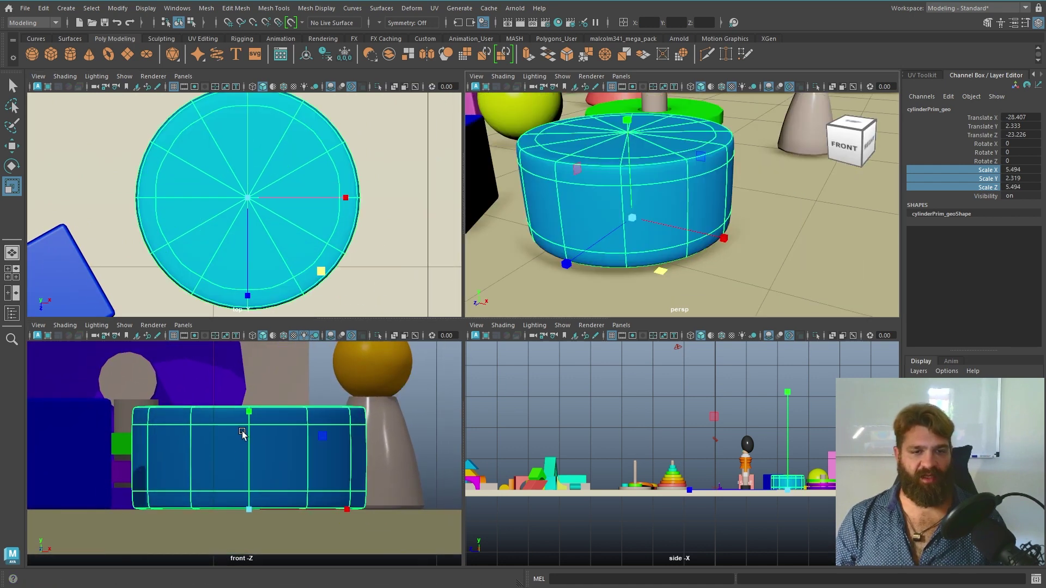
Try scaling the blue cylinder in X and Z only, using the XZ plane handle and the constrained Y-axis handle, undoing each scale.
mouse_move(320, 272)
middle_mouse_down()
mouse_move(339, 288)
mouse_move(324, 273)
middle_mouse_up()
key("ctrl+z")
key("ctrl+z")
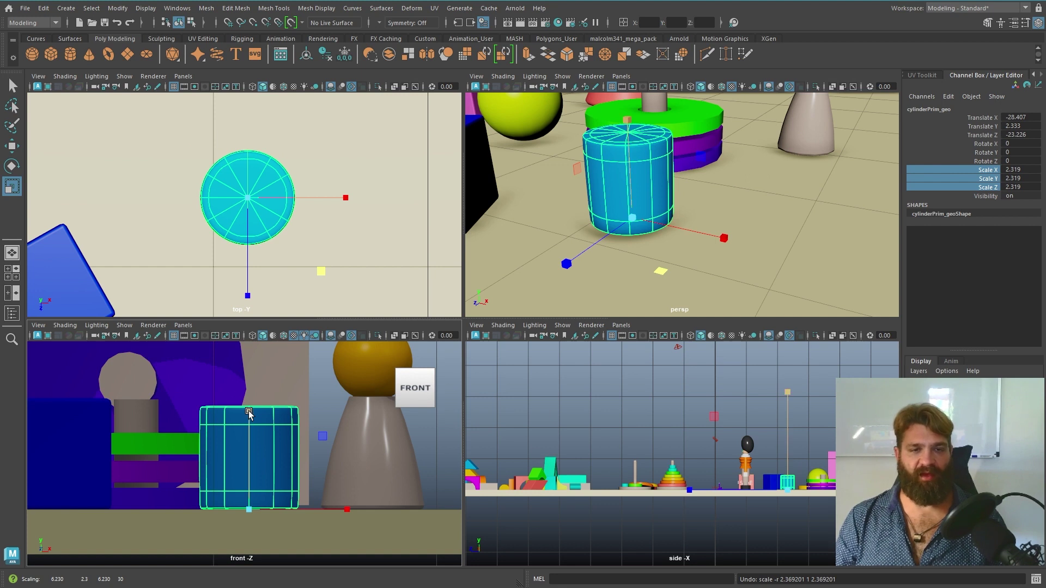
left_click_drag(249, 411, 273, 322, "ctrl")
key("ctrl+z")
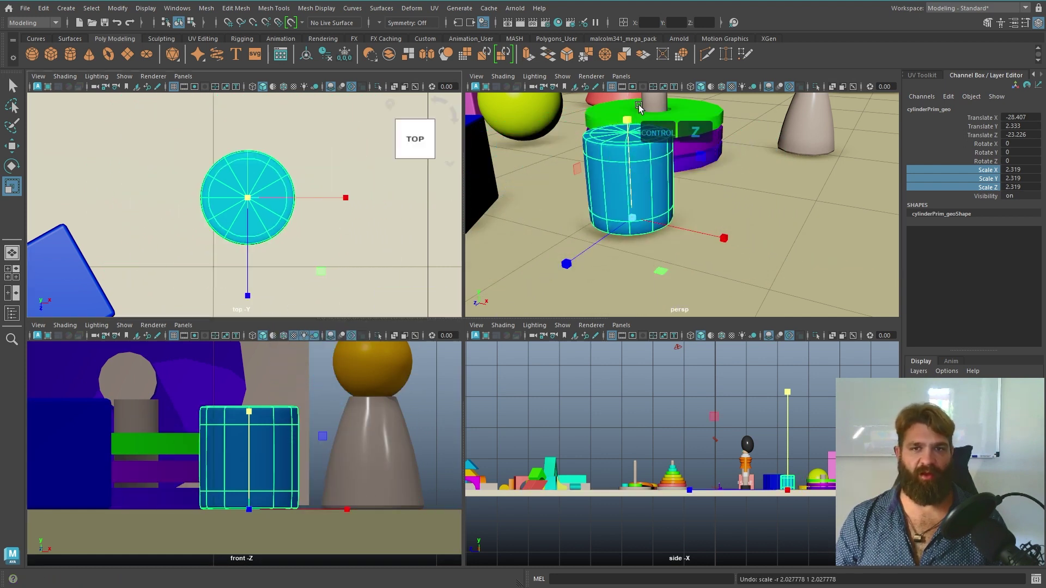
Try constrained two-axis scaling of the blue cylinder with the Y-axis and X-axis handles, undoing each scale.
left_click_drag(627, 120, 658, 152, "ctrl")
key("ctrl+z")
left_click_drag(727, 240, 691, 234, "ctrl")
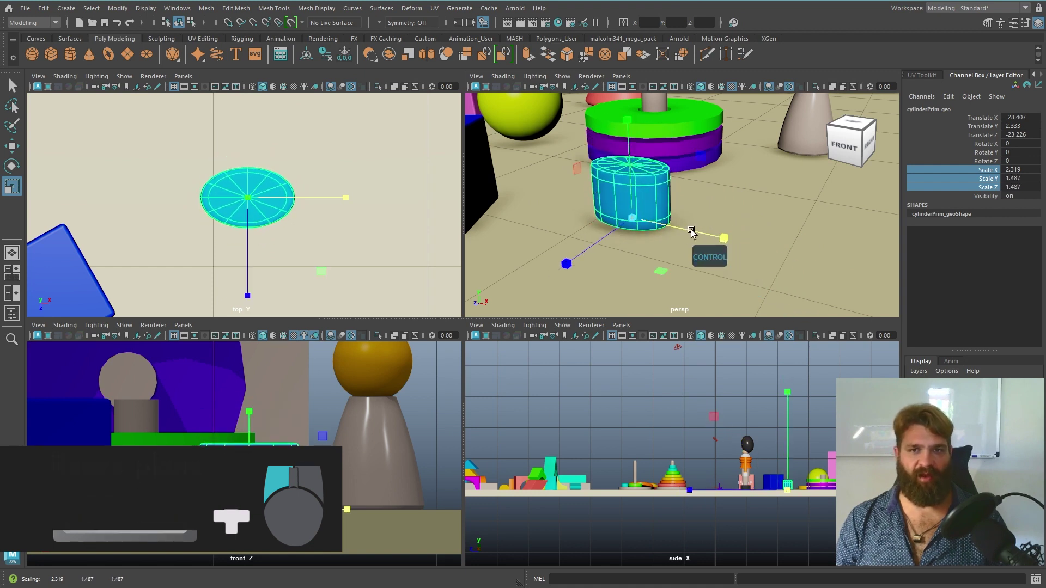
key("ctrl+z")
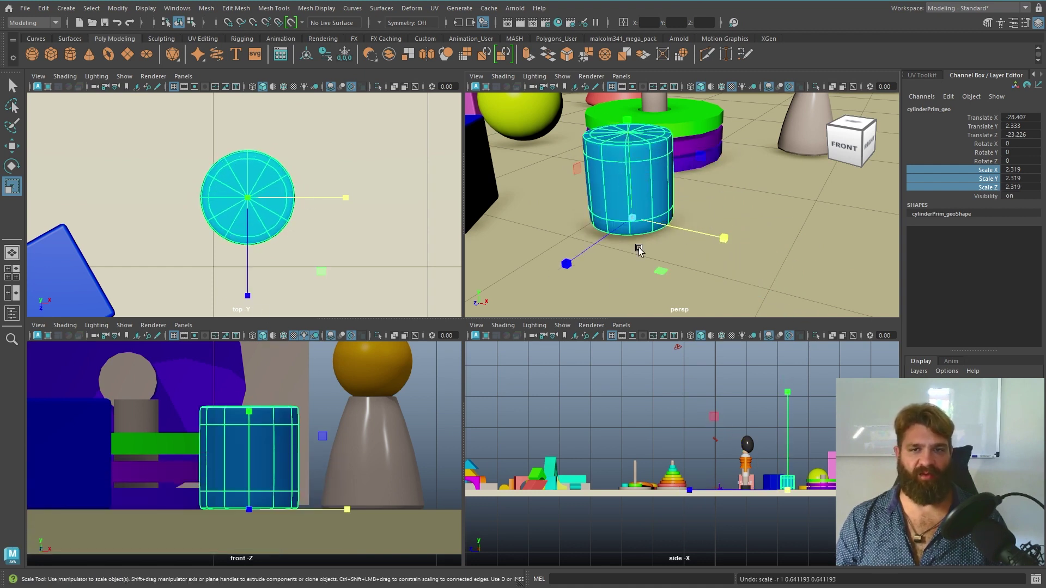
left_click(664, 274)
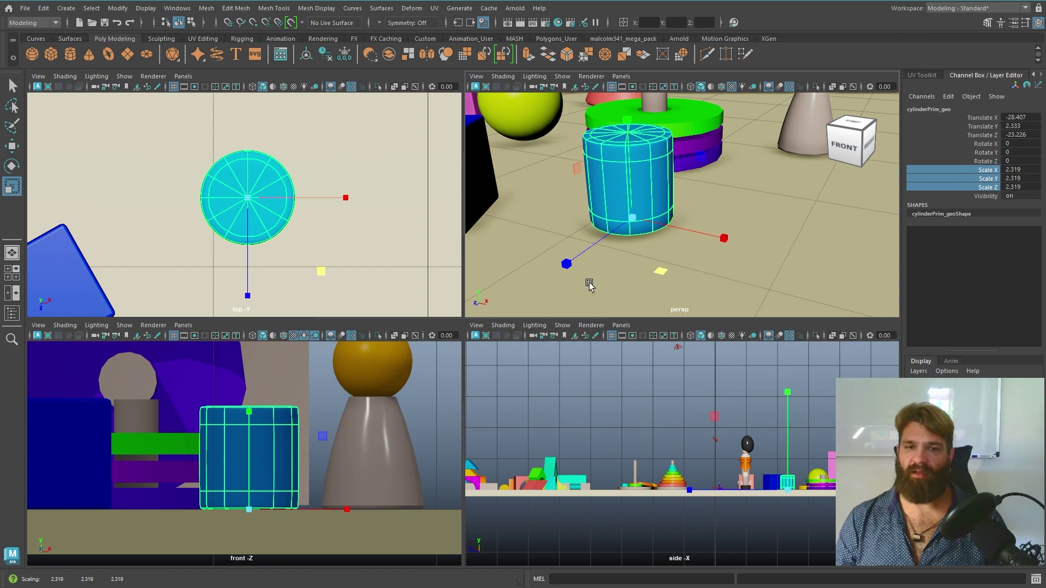
middle_click_drag(377, 446, 330, 446)
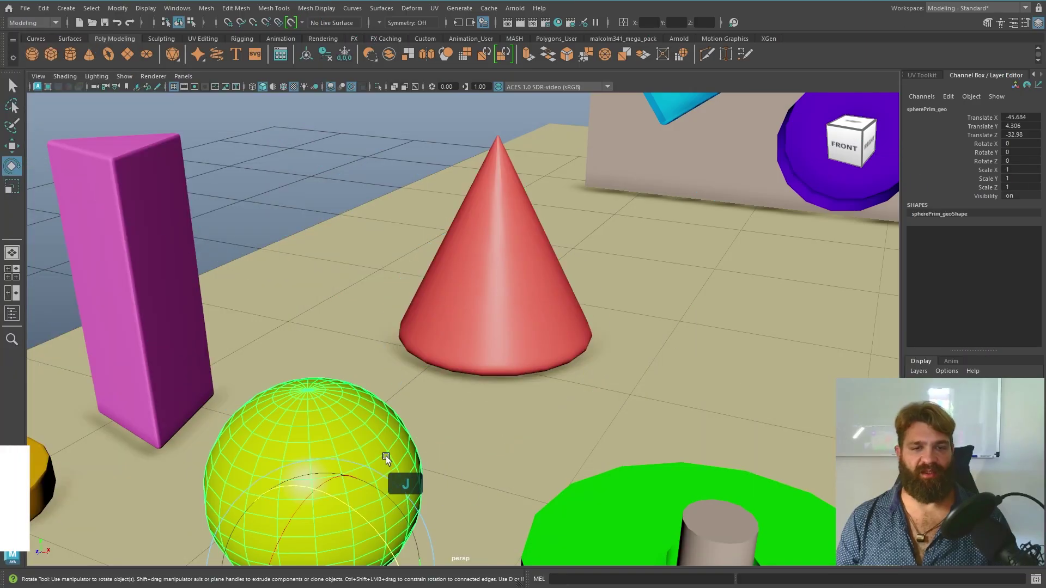
Try step-snapped scaling of the yellow sphere along Y, stretching it up to 4 and bringing it back to 1.
left_click(386, 456)
right_click_drag(459, 423, 547, 434, "alt")
key("w")
key("r")
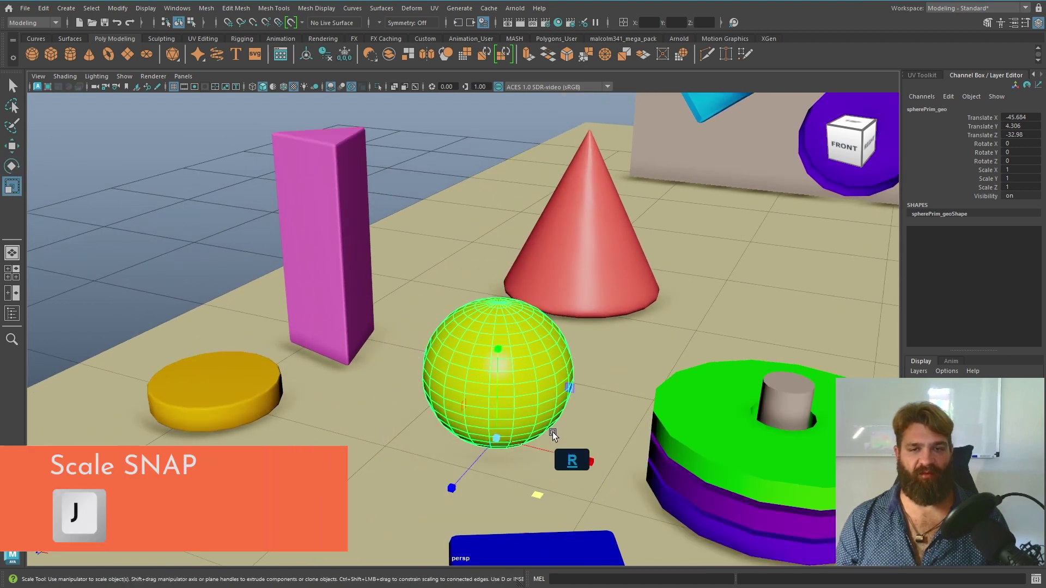
key("j")
middle_click_drag(499, 349, 496, 342)
left_click_drag(495, 342, 496, 308)
left_click_drag(503, 256, 480, 378)
left_click_drag(476, 312, 491, 159)
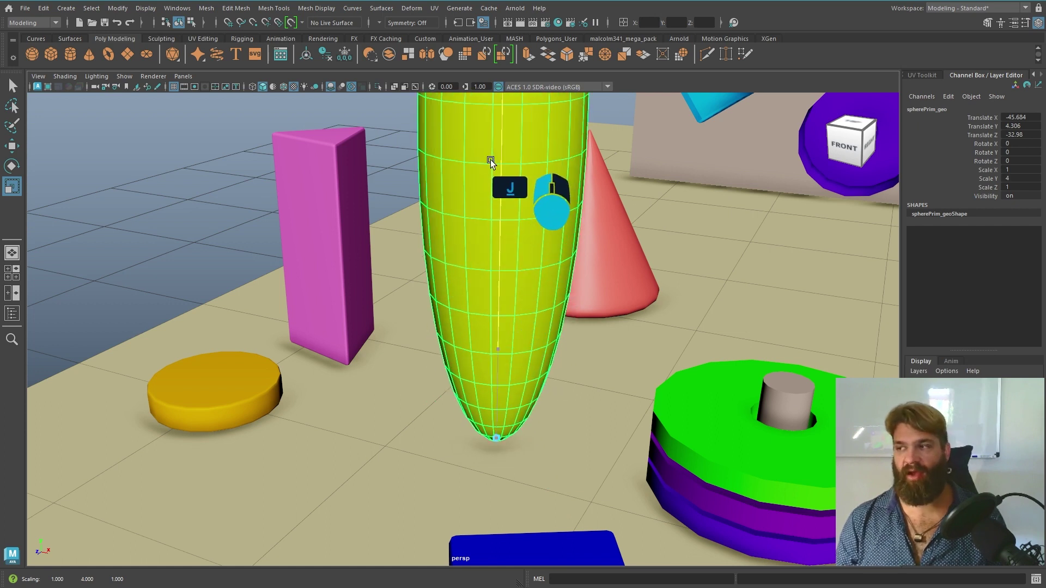
left_click_drag(490, 159, 475, 308)
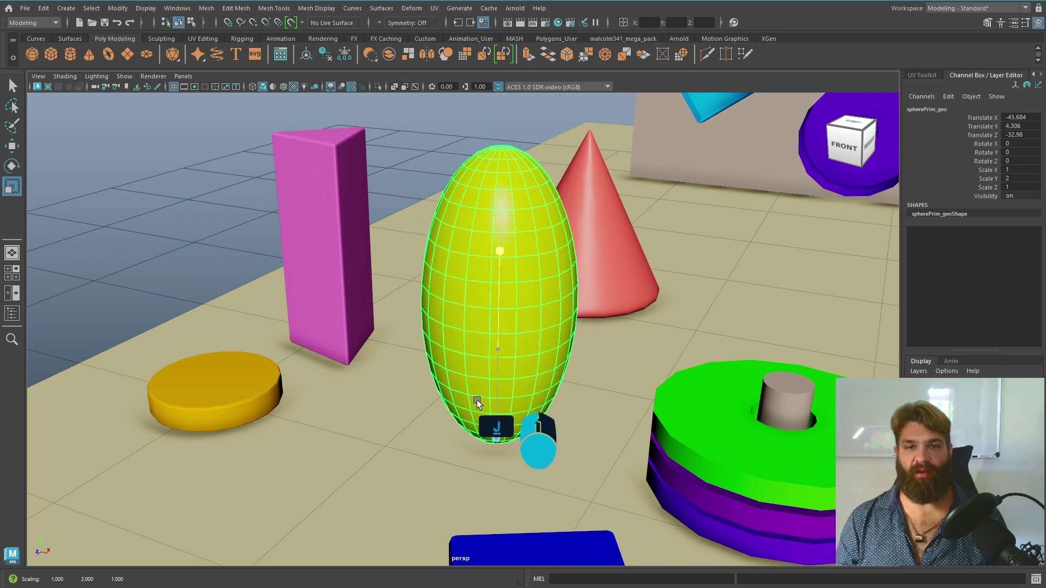
left_click_drag(476, 400, 489, 419)
Open the Scale tool's settings and examine its Step Snap option.
double_click(11, 187)
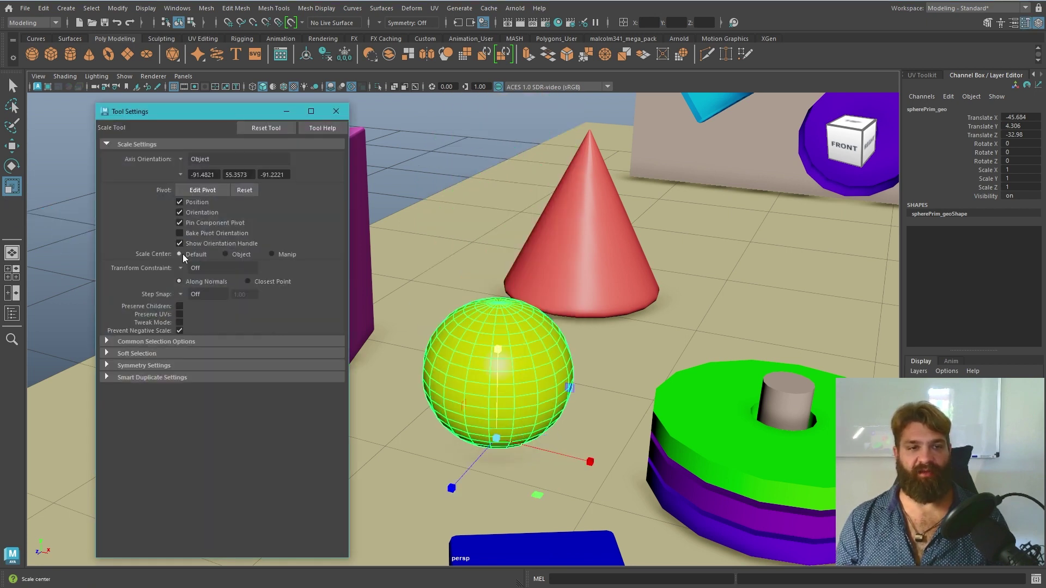
key("j")
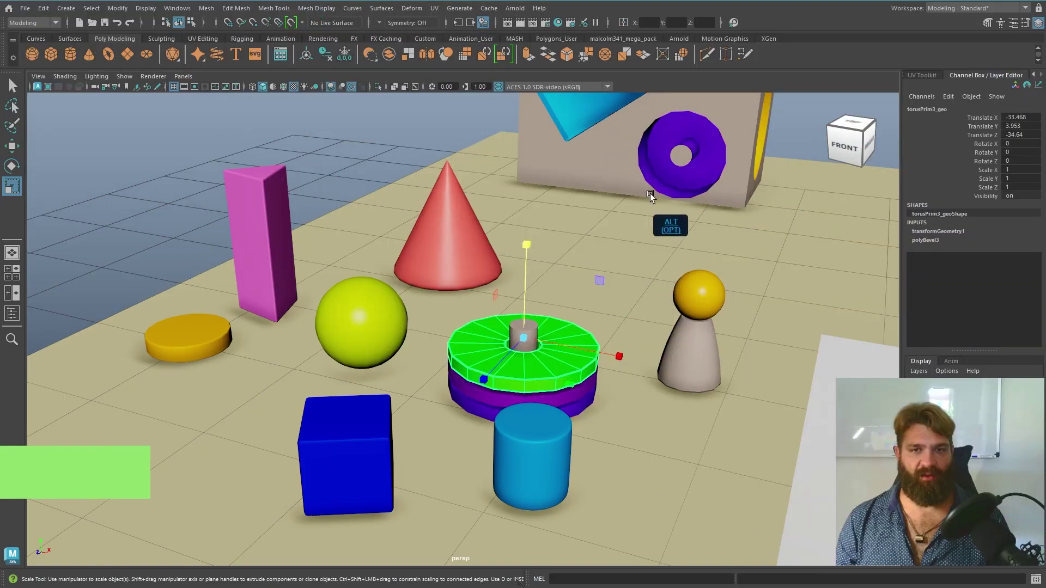
Deselect everything and show the perspective view in full-screen mode with the surrounding interface hidden.
left_click_drag(649, 194, 725, 128, "alt")
left_click_drag(697, 174, 525, 281, "alt")
left_click(652, 172)
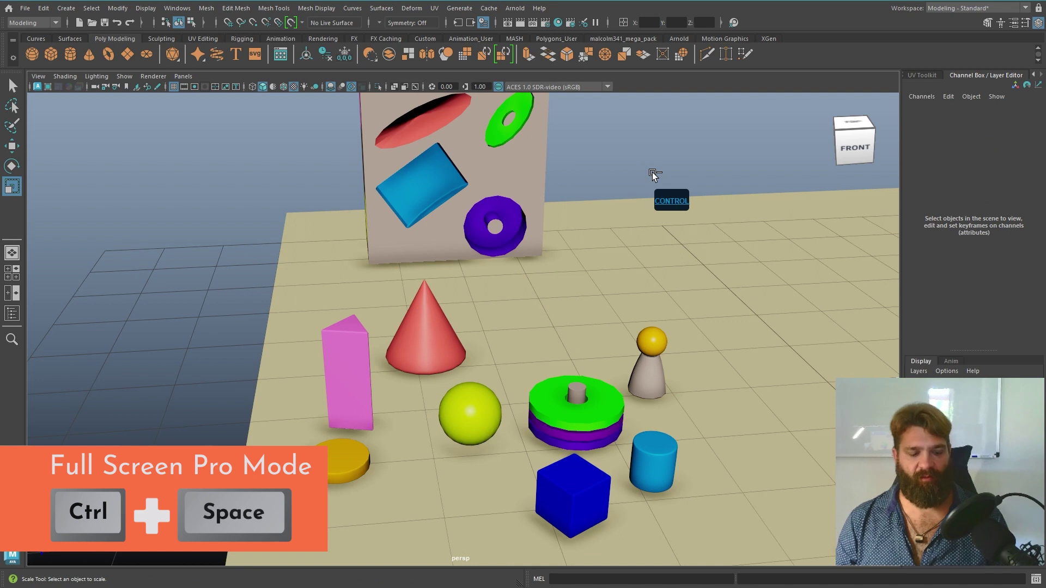
key("ctrl+space")
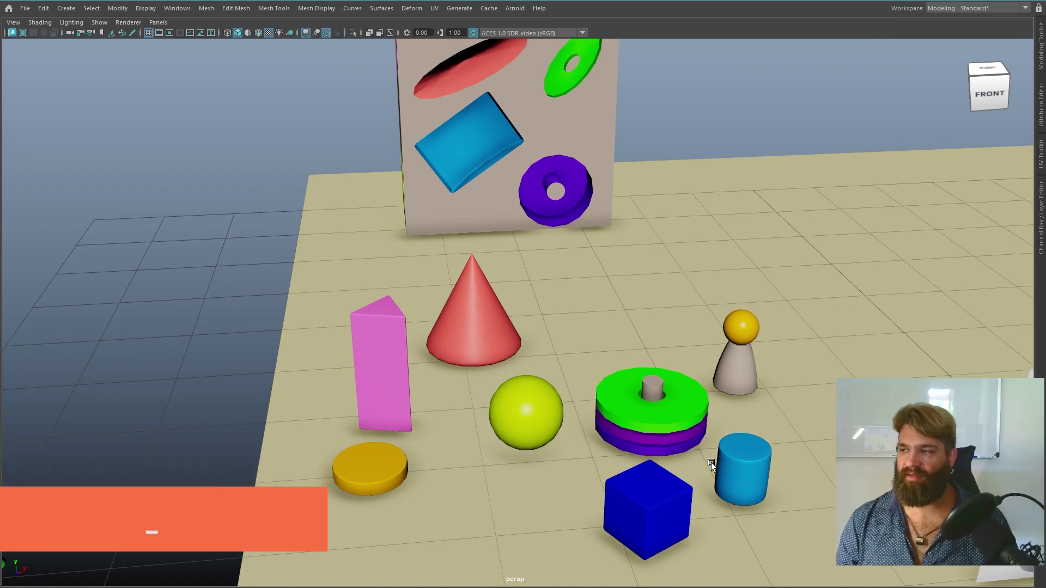
Select the purple ring at the base of the stack and move it to the shape box's round purple hole.
left_click(643, 447)
left_click_drag(789, 397, 700, 397, "alt")
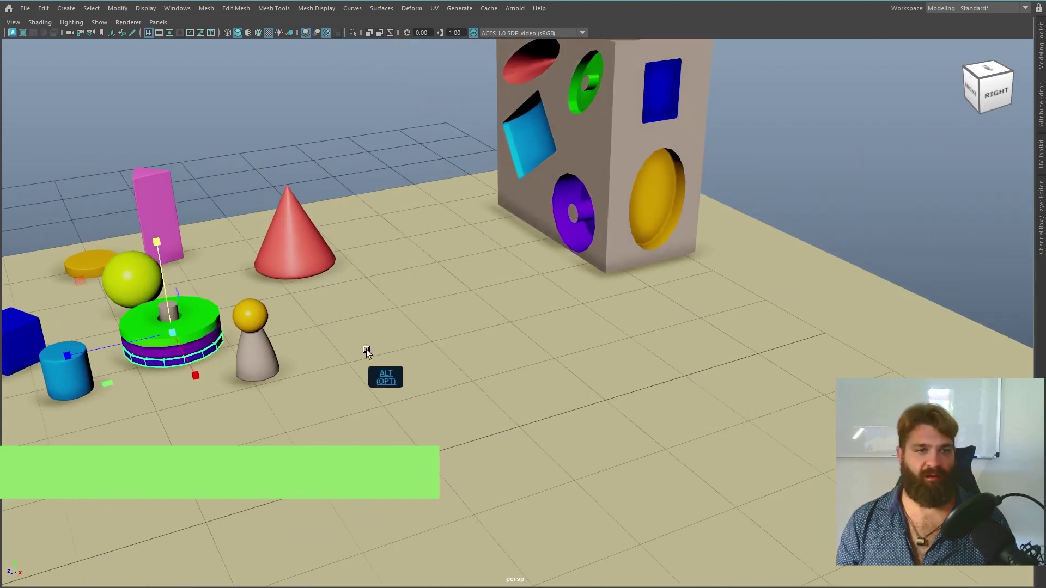
middle_click_drag(392, 361, 566, 374, "alt")
scroll(550, 388, "up", 2)
left_click_drag(319, 400, 789, 325)
middle_click_drag(826, 289, 554, 358, "alt")
right_click_drag(553, 357, 670, 389, "alt")
middle_click_drag(656, 397, 635, 406, "alt")
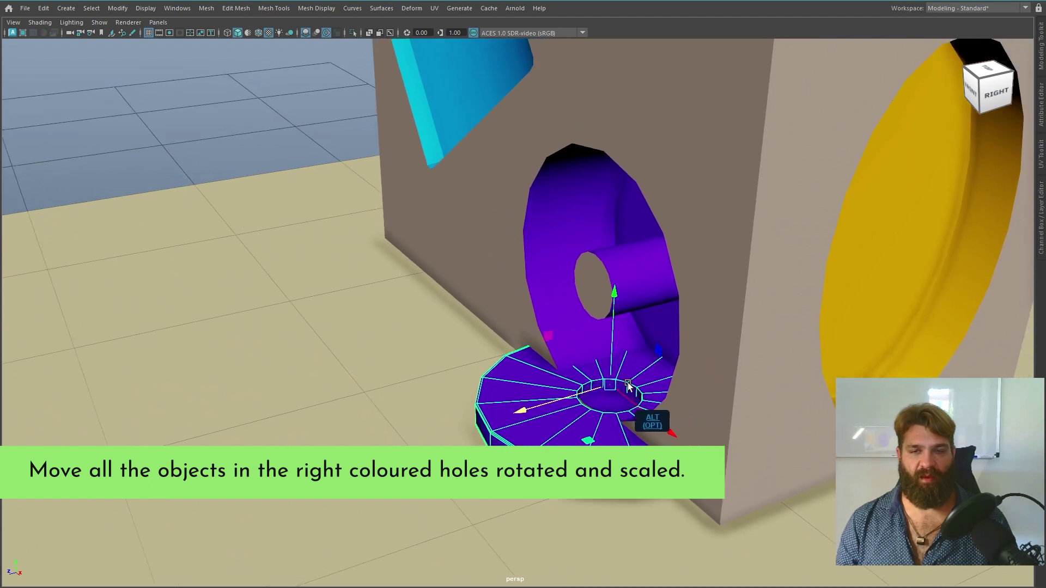
Raise the purple ring in front of its hole and rotate it upright with step snapping so it faces the front.
left_click_drag(548, 338, 446, 299)
key("e")
key("j")
left_click_drag(730, 271, 642, 369, "alt")
middle_click_drag(642, 369, 592, 394, "alt")
right_click_drag(592, 394, 669, 403, "alt")
middle_click_drag(668, 404, 622, 425, "alt")
right_click_drag(622, 426, 652, 392, "alt")
key("w")
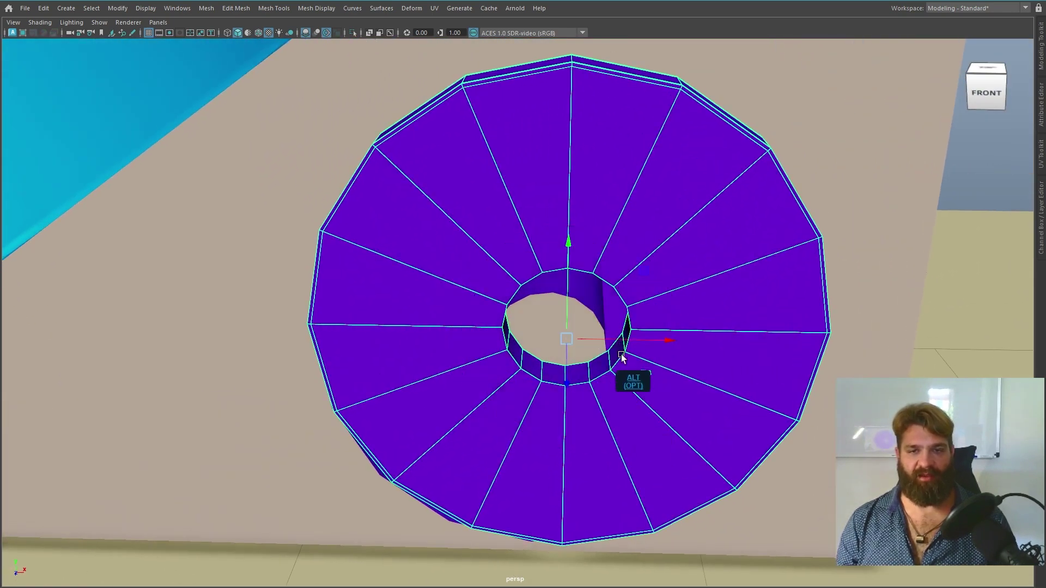
Move the purple ring closer to its hole, then frame it in the orthographic views of the four-view layout.
left_click_drag(622, 357, 812, 318, "alt")
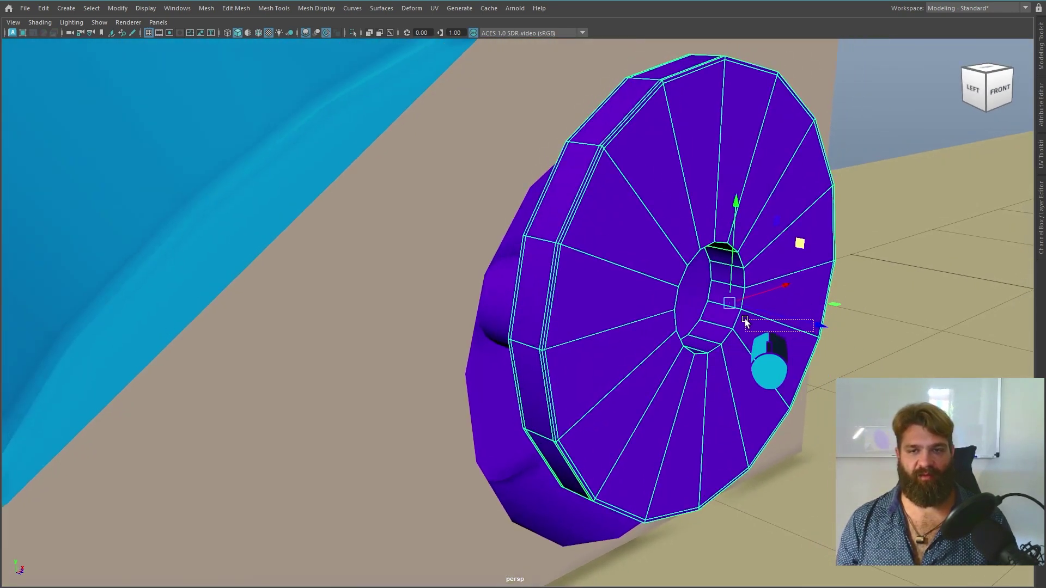
left_click_drag(805, 321, 742, 315)
key("space")
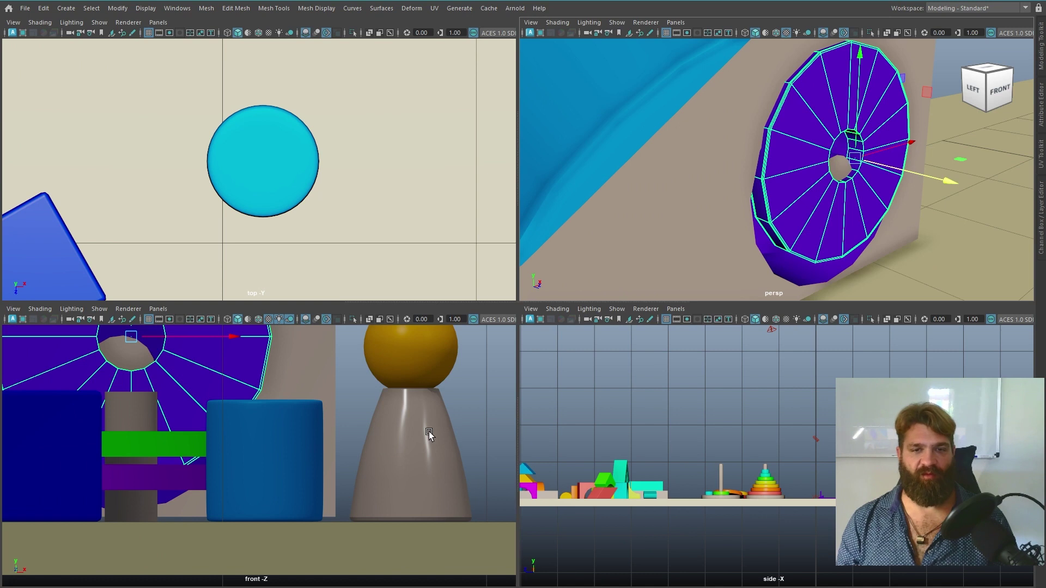
key("f")
key("f")
key("f")
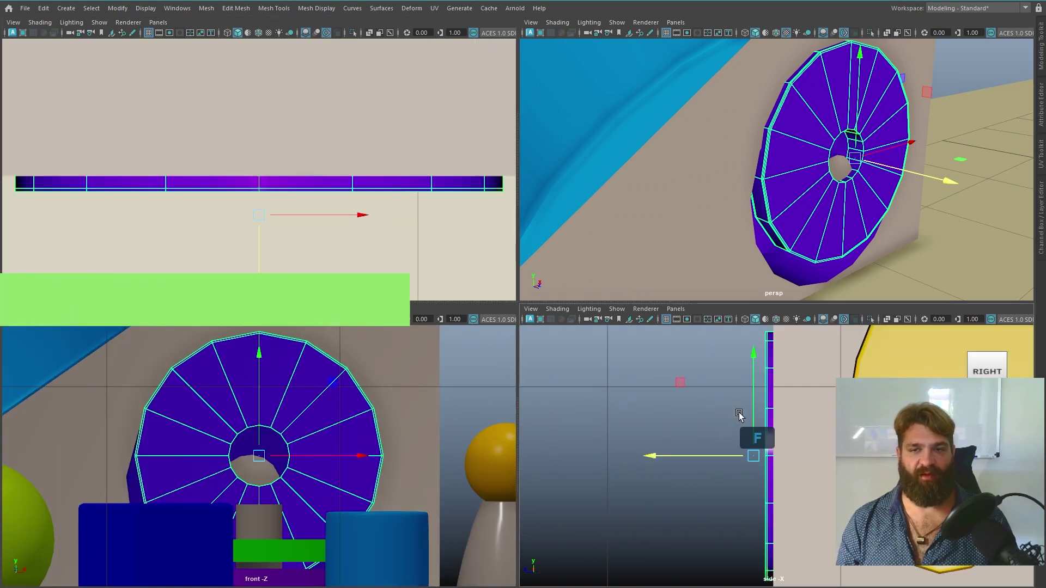
Align the purple ring with its hole by moving it along Z and in the XY plane.
mouse_move(702, 455)
left_mouse_down()
mouse_move(641, 462)
mouse_move(721, 459)
left_mouse_up()
middle_click_drag(307, 460, 352, 409, "alt")
left_click_drag(379, 333, 372, 362)
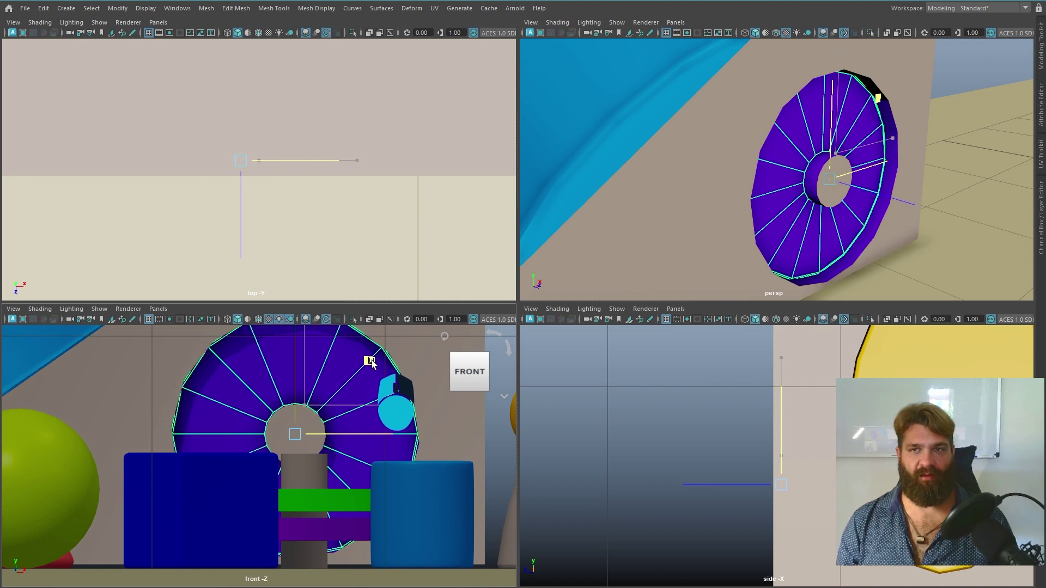
key("w")
left_click_drag(920, 211, 935, 224)
Scale the purple ring uniformly to the size of its hole and rotate it slightly about its own axis.
key("w")
key("r")
left_click_drag(847, 184, 844, 198)
key("e")
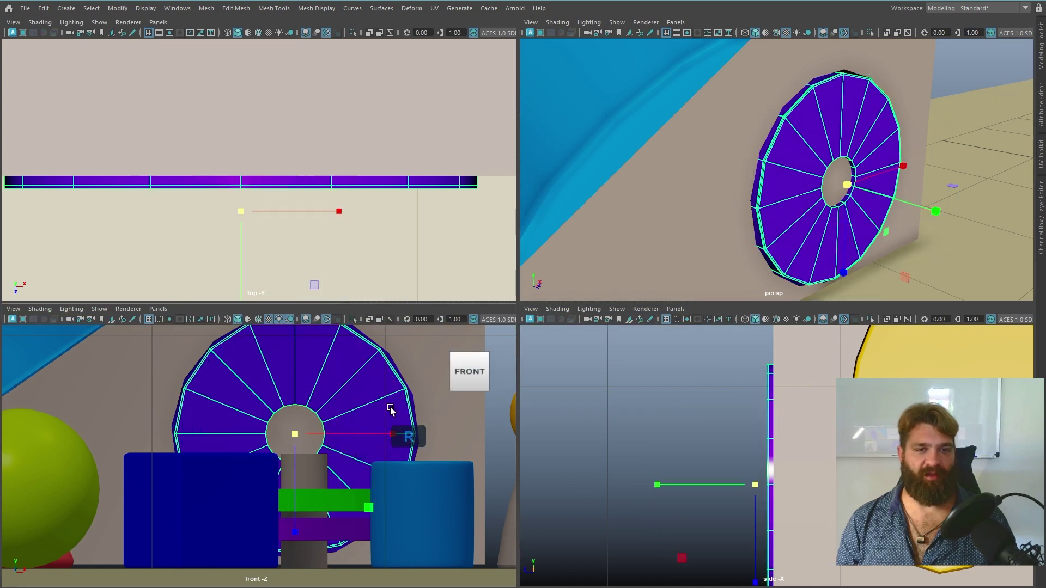
left_click_drag(382, 384, 388, 388)
Select the blue cylinder and move it in the XZ plane to the front of the shape box.
right_click_drag(936, 207, 556, 162, "alt")
middle_click_drag(738, 222, 648, 193, "alt")
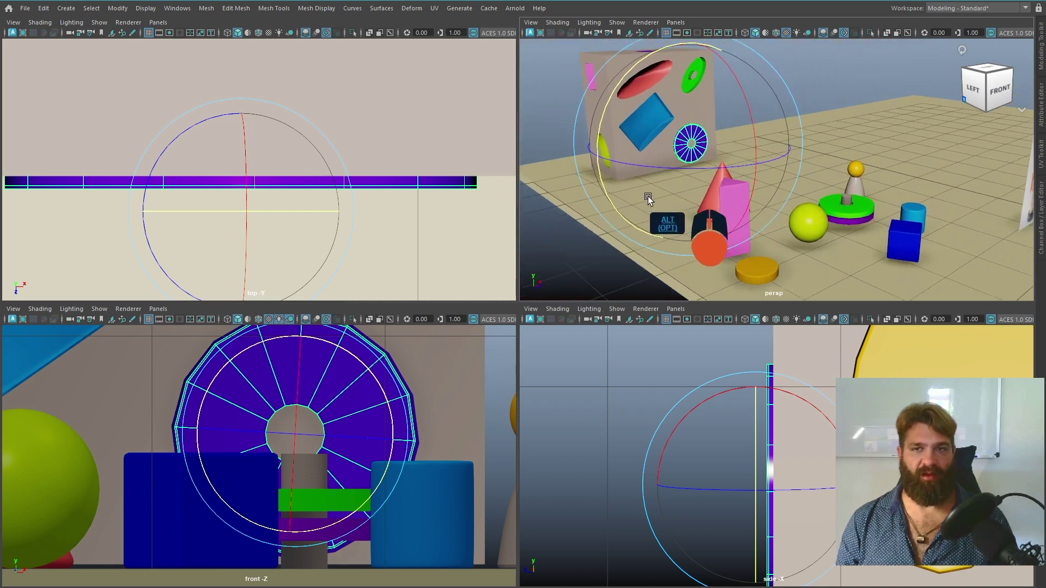
left_click(858, 103)
left_click(919, 213)
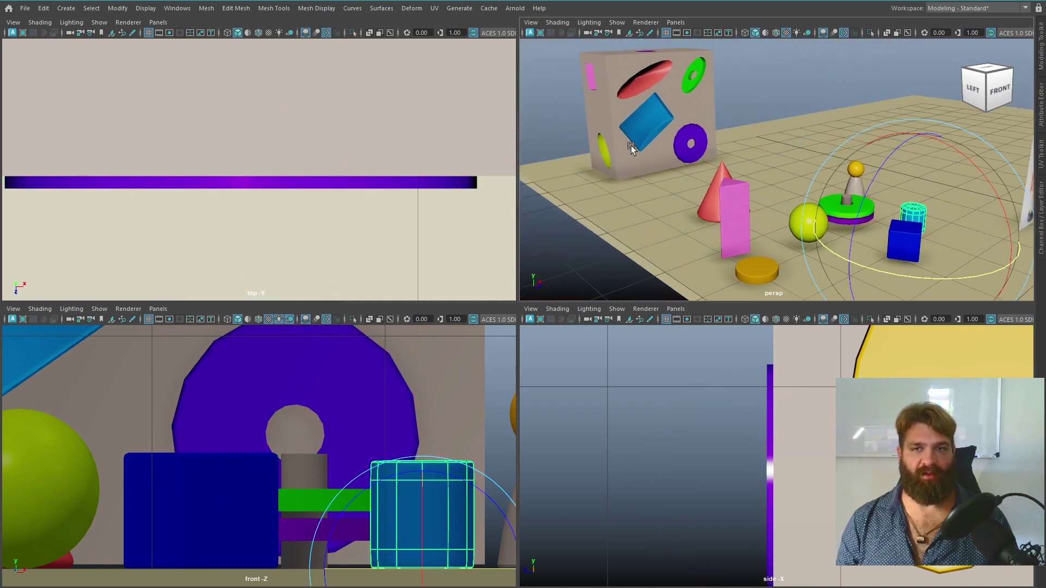
key("w")
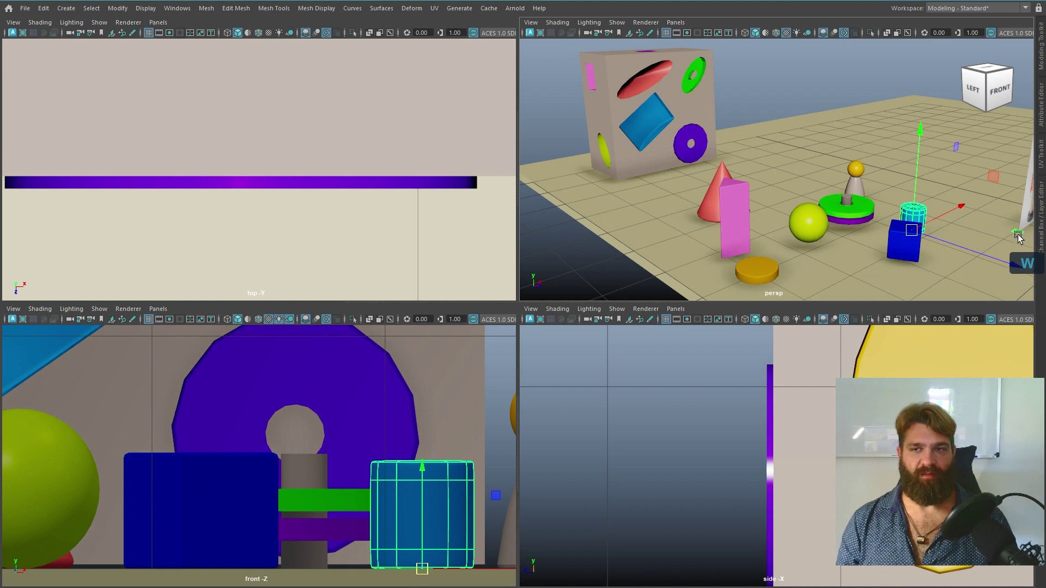
left_click_drag(1016, 234, 762, 185)
Center the blue cylinder on the tilted blue hole, moving it in the XZ plane and up in the XY plane.
key("f")
scroll(353, 228, "down", 6)
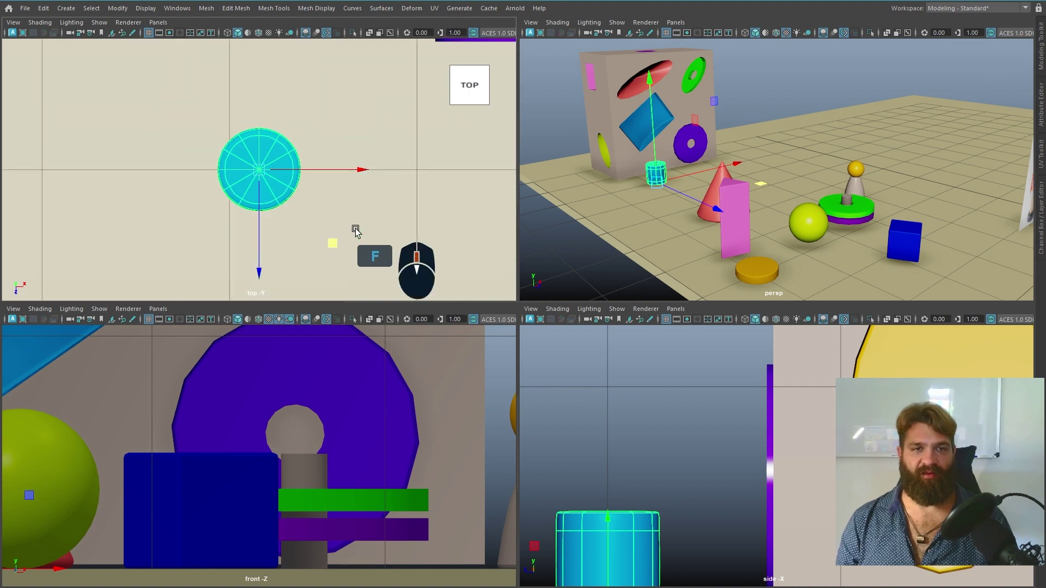
right_click_drag(344, 219, 384, 226, "alt")
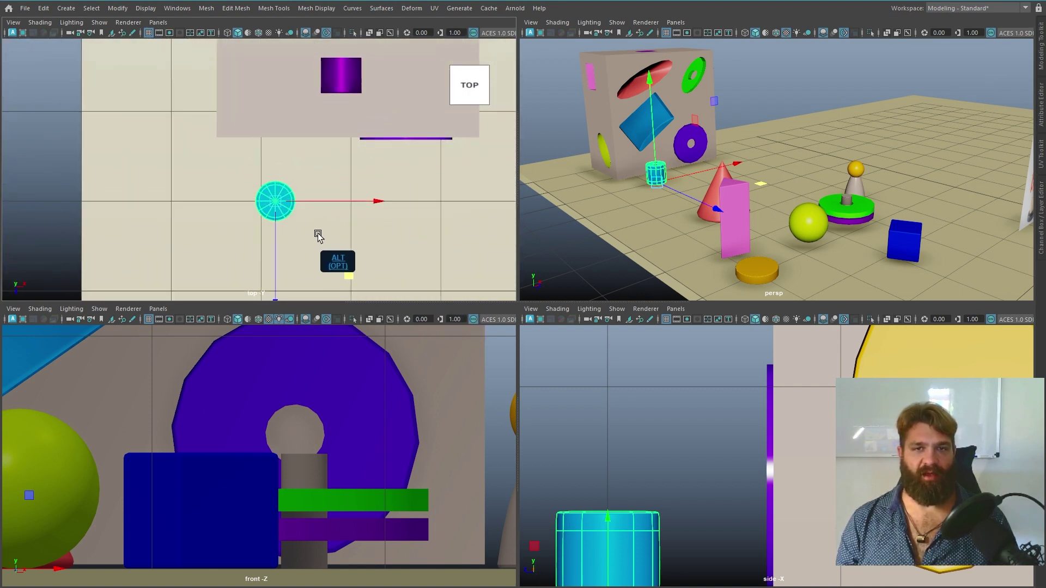
middle_click_drag(350, 274, 361, 240)
right_click_drag(412, 443, 202, 401, "alt")
middle_click_drag(196, 400, 386, 492, "alt")
middle_click_drag(351, 544, 381, 392)
Rotate the blue cylinder about Z to match the tilt of the blue hole, refining the angle in the maximized front view.
key("e")
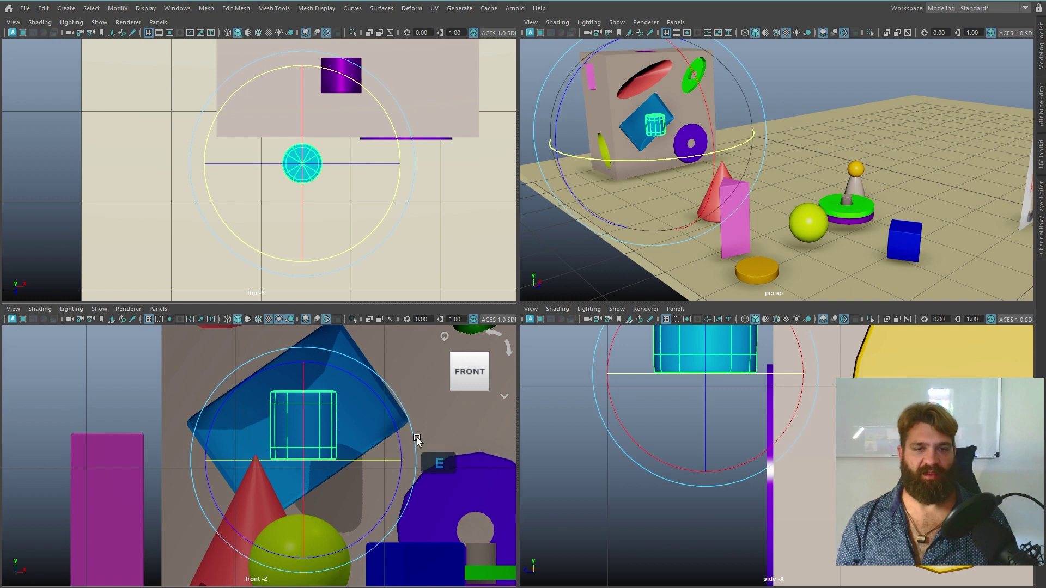
left_click_drag(396, 438, 373, 389)
right_click_drag(412, 443, 416, 475, "alt")
middle_click_drag(404, 453, 348, 470, "alt")
right_click_drag(348, 470, 361, 478, "alt")
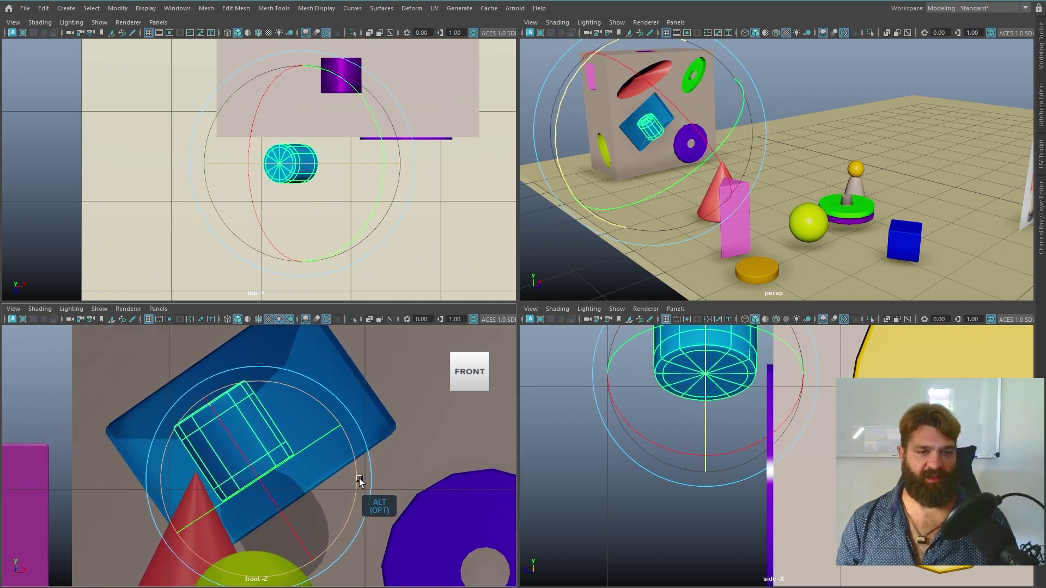
key("space")
middle_click_drag(572, 389, 525, 414, "alt")
mouse_move(565, 354)
left_mouse_down()
mouse_move(565, 346)
mouse_move(574, 353)
left_mouse_up()
Place the blue cylinder's base on the hole's lower edge and scale it up to fill the hole.
key("w")
middle_click_drag(544, 311, 628, 342)
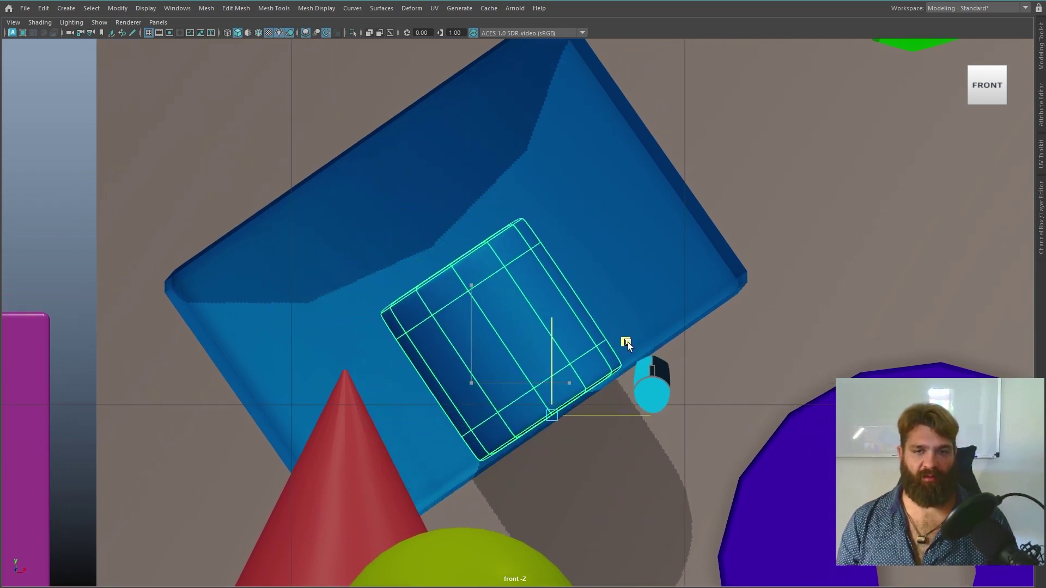
key("r")
left_click_drag(556, 417, 735, 449)
left_click_drag(606, 331, 682, 346)
key("r")
Nudge the enlarged blue cylinder along X and freely in the front view to center it in the hole.
key("w")
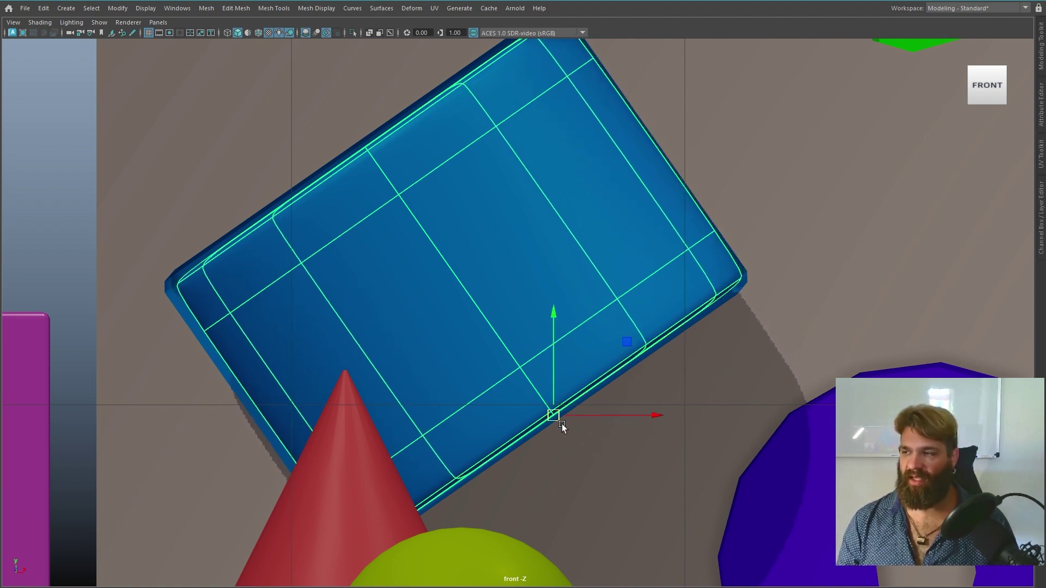
left_click_drag(584, 415, 598, 391)
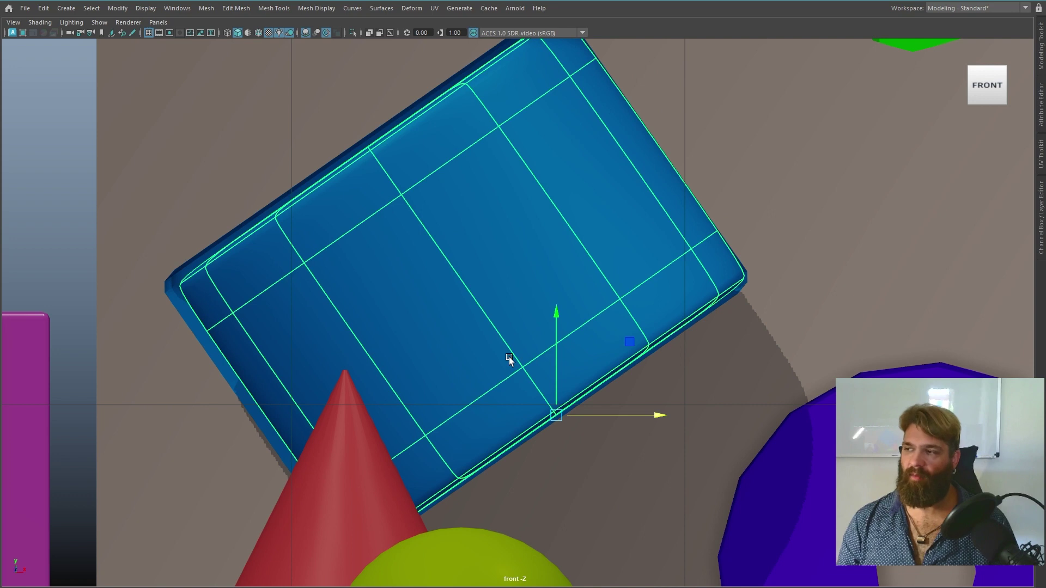
left_click_drag(558, 415, 552, 417)
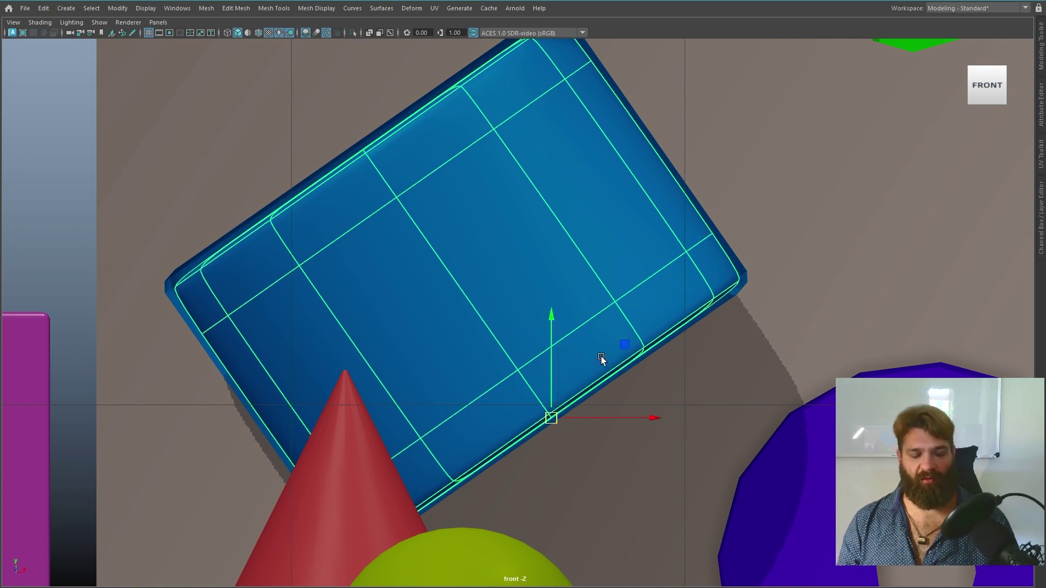
Set the Move tool's axis orientation to Object and fine-tune the blue cylinder's position along its own axes.
key("w")
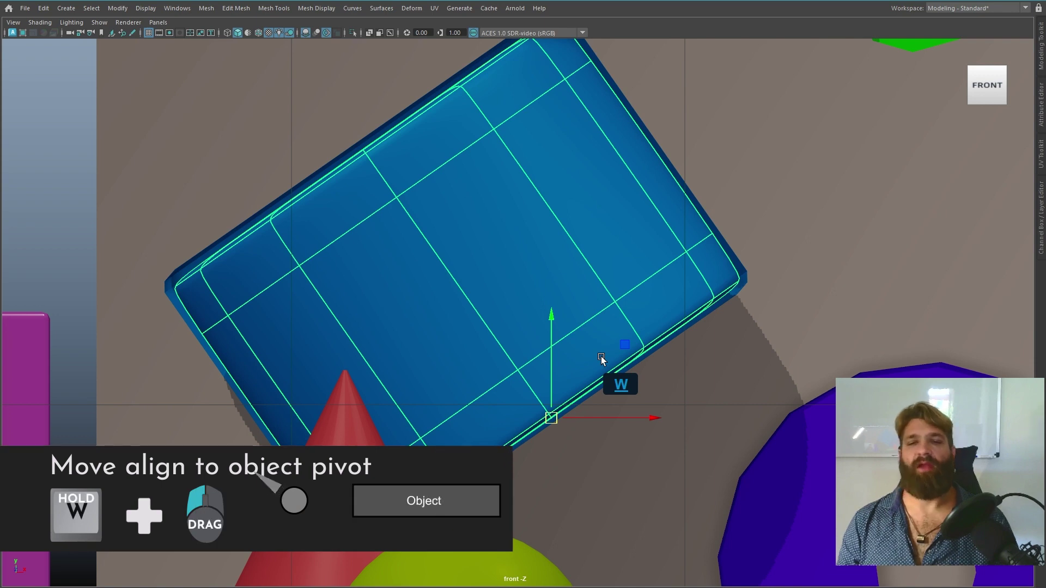
left_click_drag(601, 356, 602, 358)
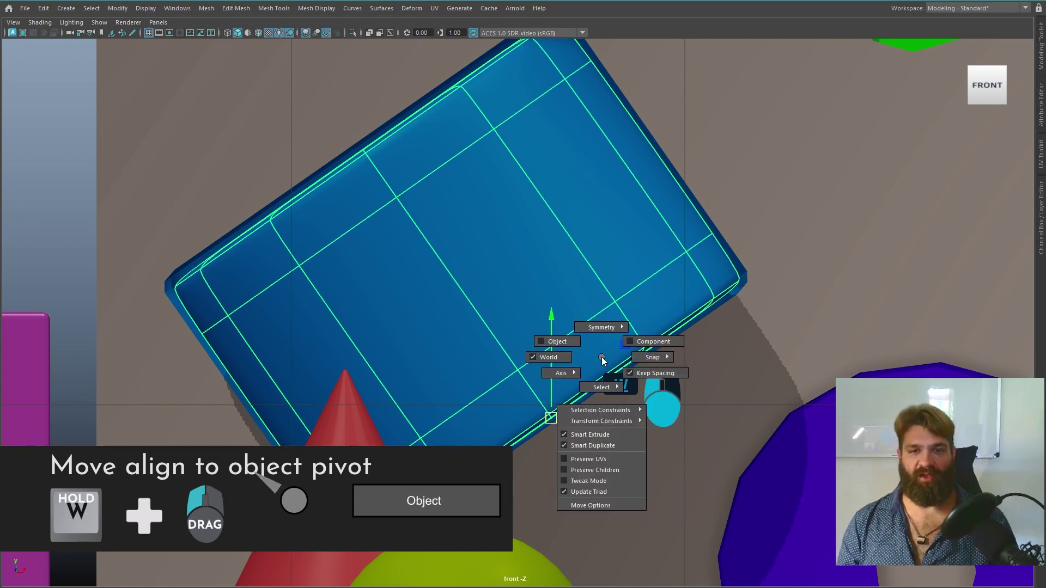
left_click_drag(602, 359, 565, 342)
mouse_move(488, 334)
left_mouse_down()
mouse_move(569, 409)
mouse_move(556, 382)
mouse_move(426, 269)
mouse_move(527, 382)
mouse_move(481, 326)
mouse_move(494, 343)
left_mouse_up()
left_click_drag(633, 363, 633, 363)
left_click_drag(491, 333, 490, 340)
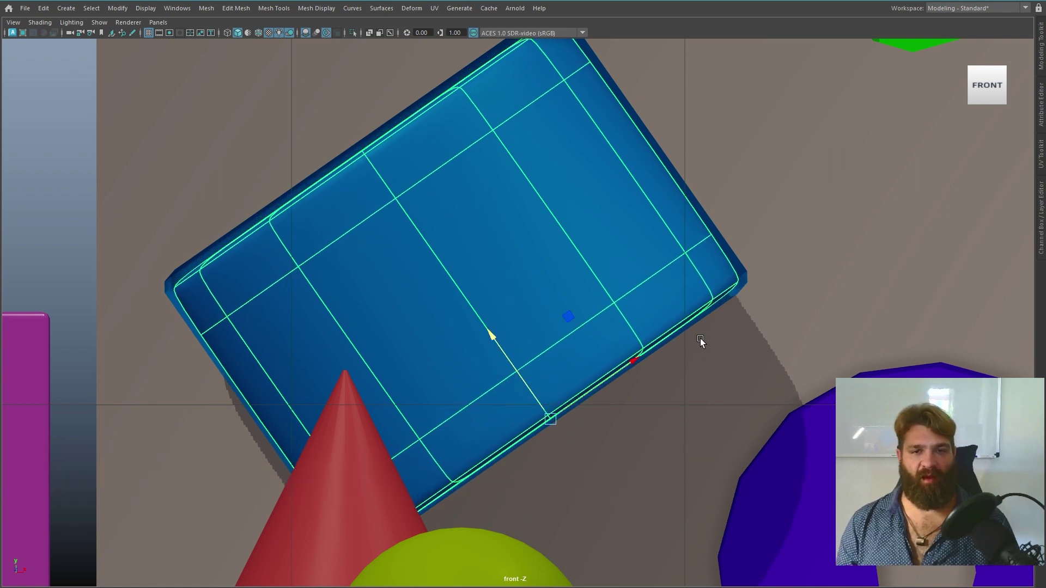
Return to the four-view layout and push the blue cylinder along Z into its hole in the box.
key("space")
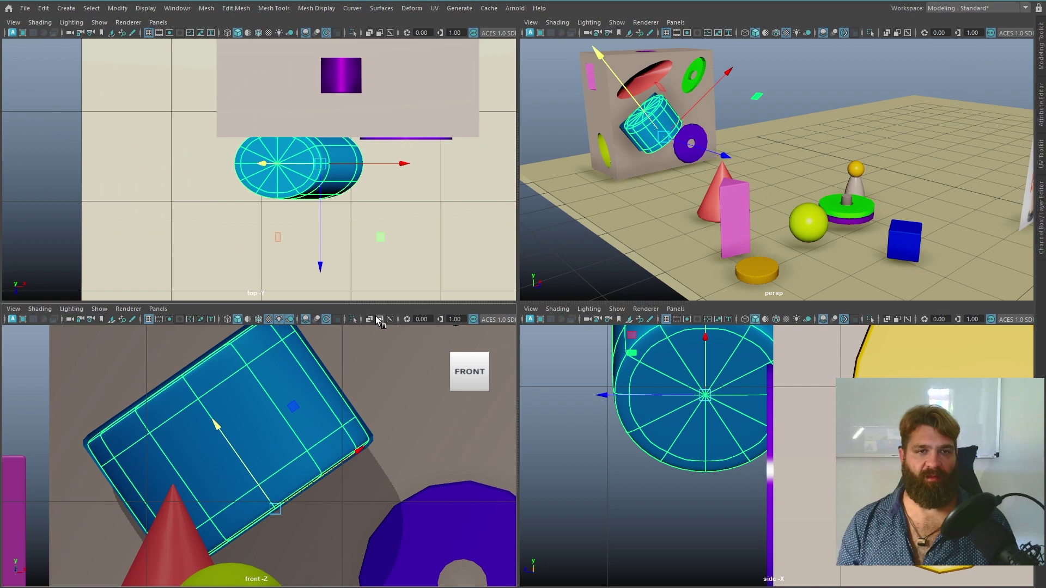
left_click_drag(320, 268, 303, 239)
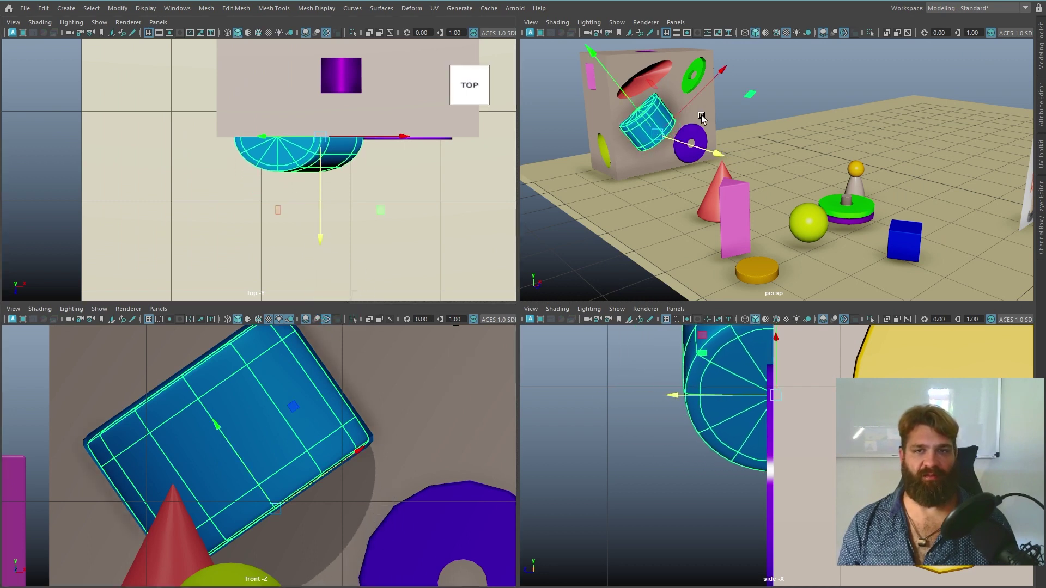
Enable X-ray and wireframe on shaded in the side view and scale the blue cylinder down along Z.
key("f")
left_click_drag(767, 180, 798, 194, "alt")
mouse_move(879, 211)
left_mouse_down()
mouse_move(917, 226)
mouse_move(861, 217)
mouse_move(872, 224)
left_mouse_up()
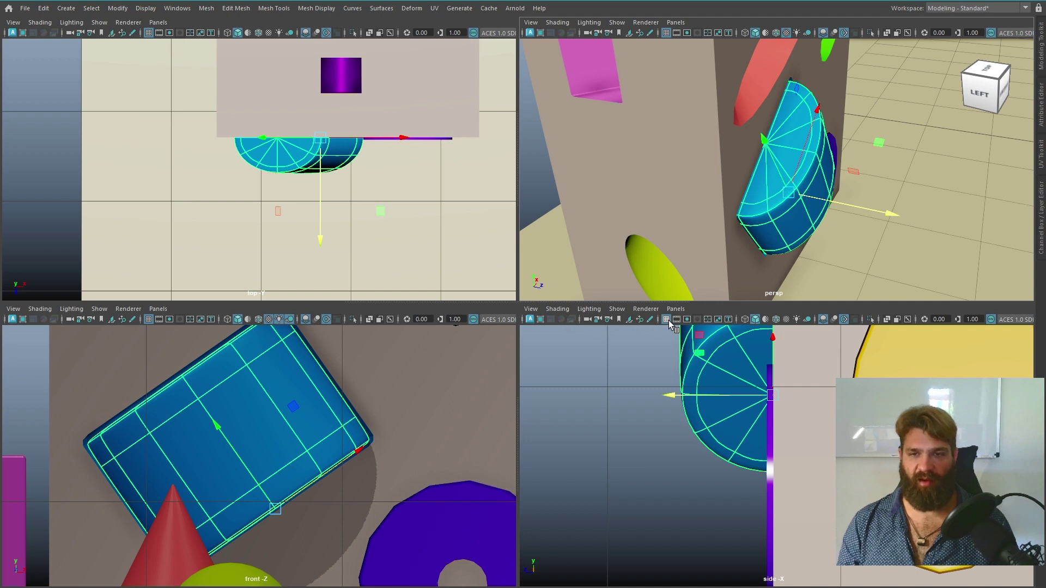
left_click(887, 323)
key("e")
key("r")
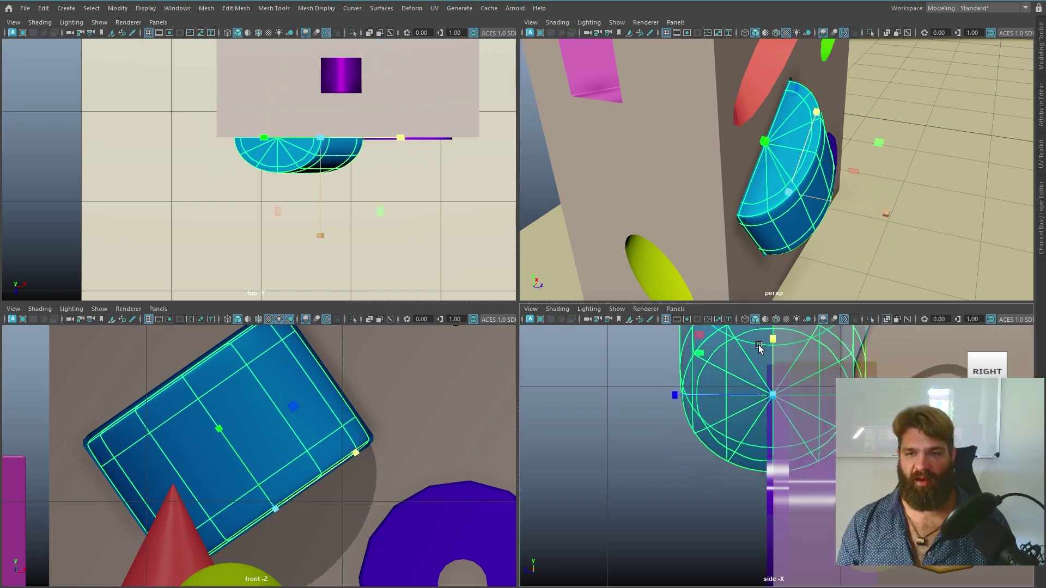
left_click(775, 320)
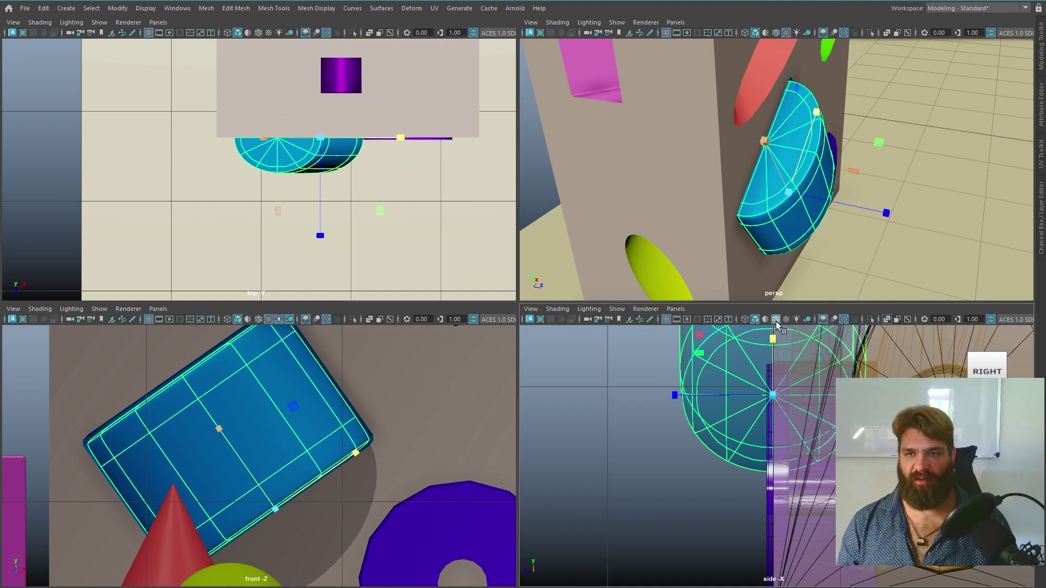
middle_click_drag(881, 391, 802, 466, "alt")
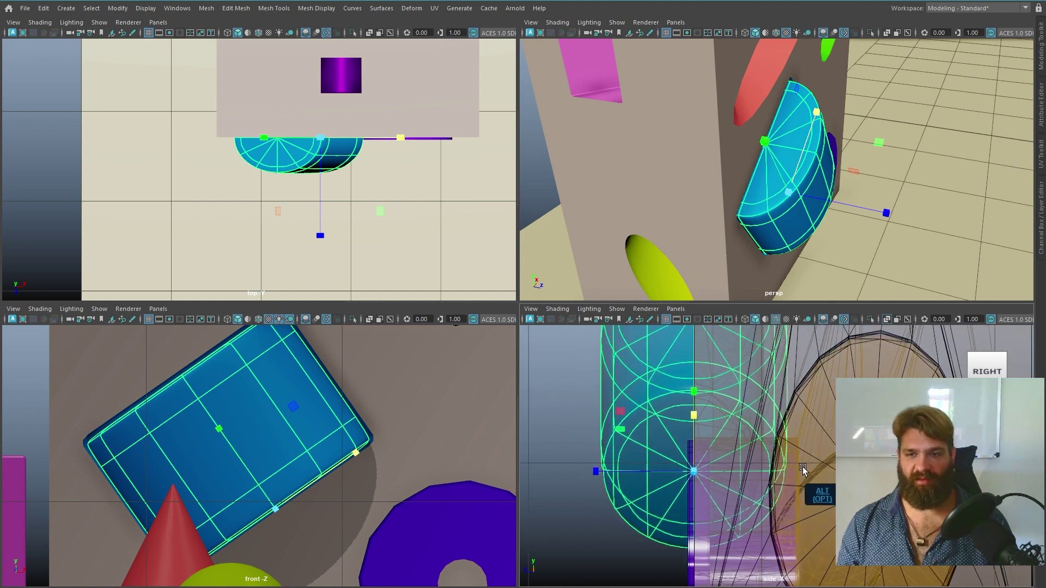
left_click_drag(591, 472, 614, 479)
Check the blue cylinder's fit in the top view with X-ray, and turn X-ray off in the top and side views.
left_click(368, 32)
right_click_drag(366, 143, 431, 183, "alt")
middle_click_drag(431, 182, 386, 257, "alt")
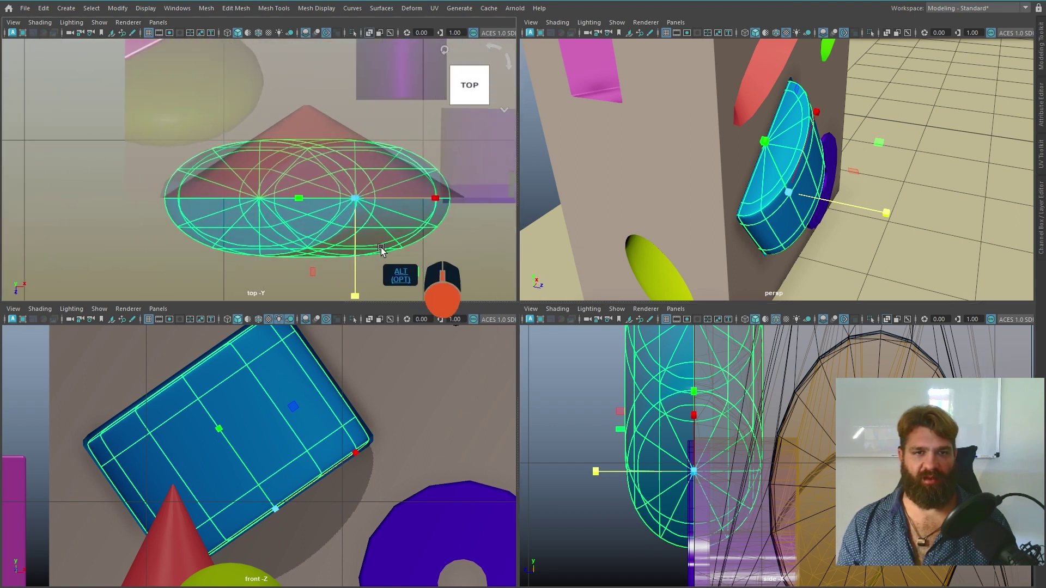
left_click(259, 35)
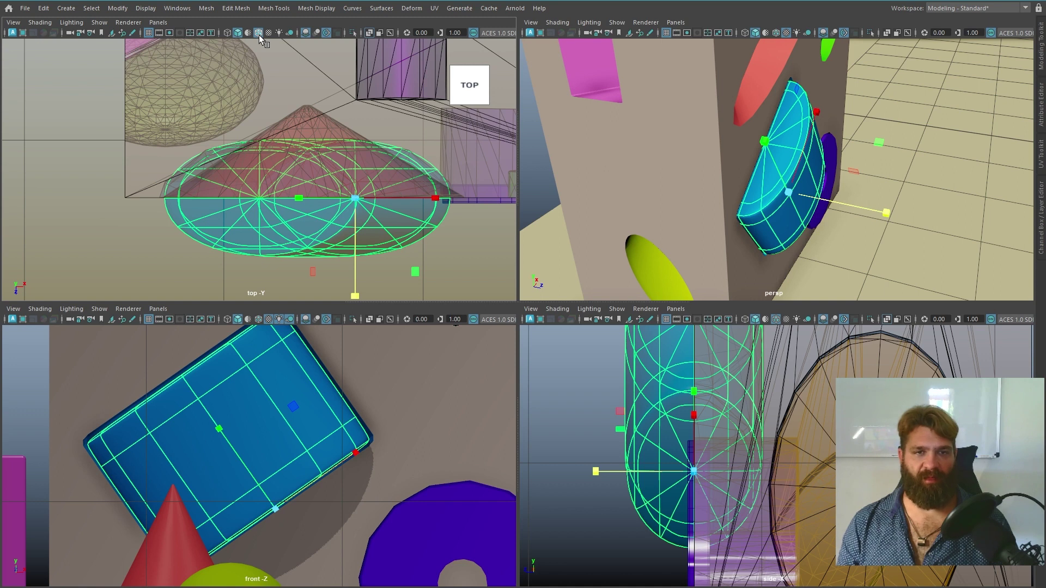
left_click(260, 35)
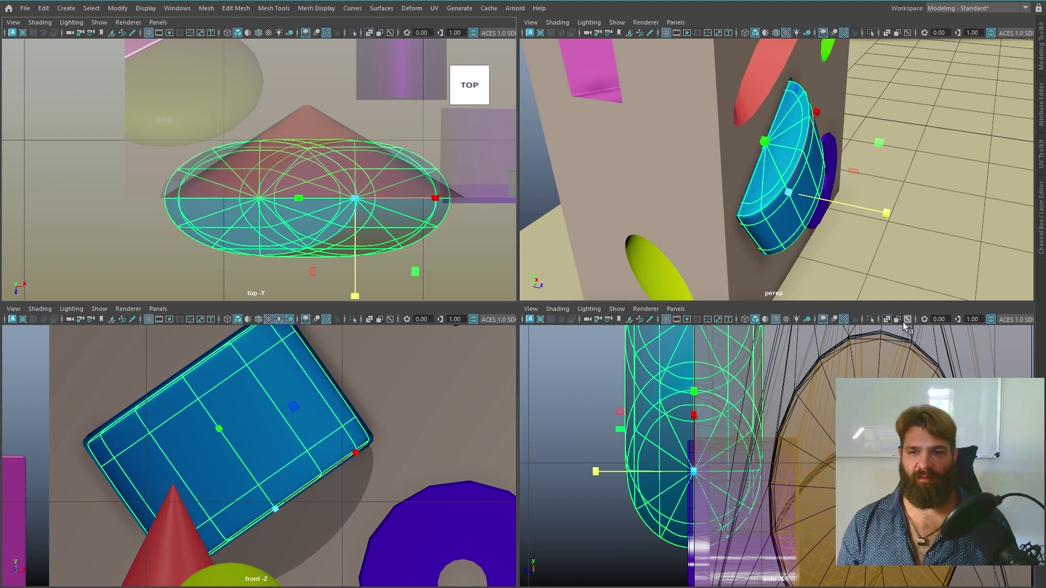
left_click(886, 321)
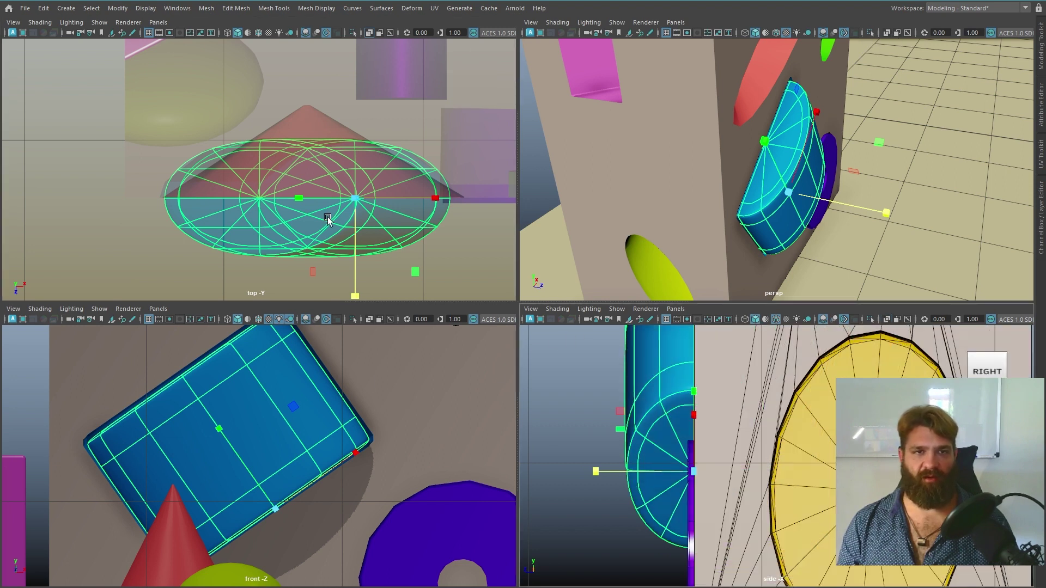
left_click(368, 33)
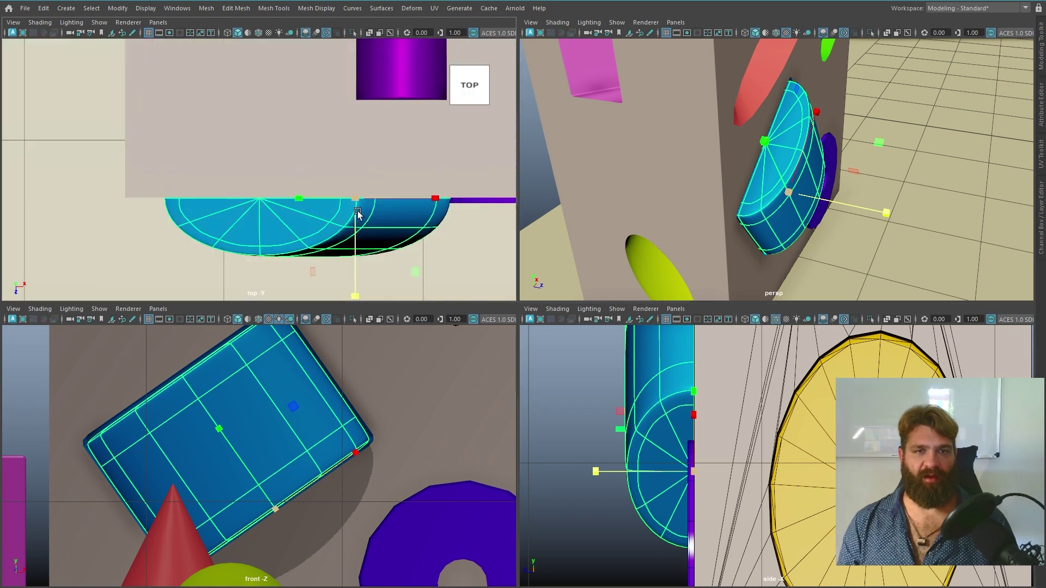
Select the yellow-green sphere and move it across the floor to the box face with the matching yellow-green hole.
middle_click_drag(357, 211, 291, 193, "alt")
scroll(361, 202, "down", 1)
right_click_drag(715, 213, 637, 207, "alt")
left_click_drag(748, 211, 698, 184, "alt")
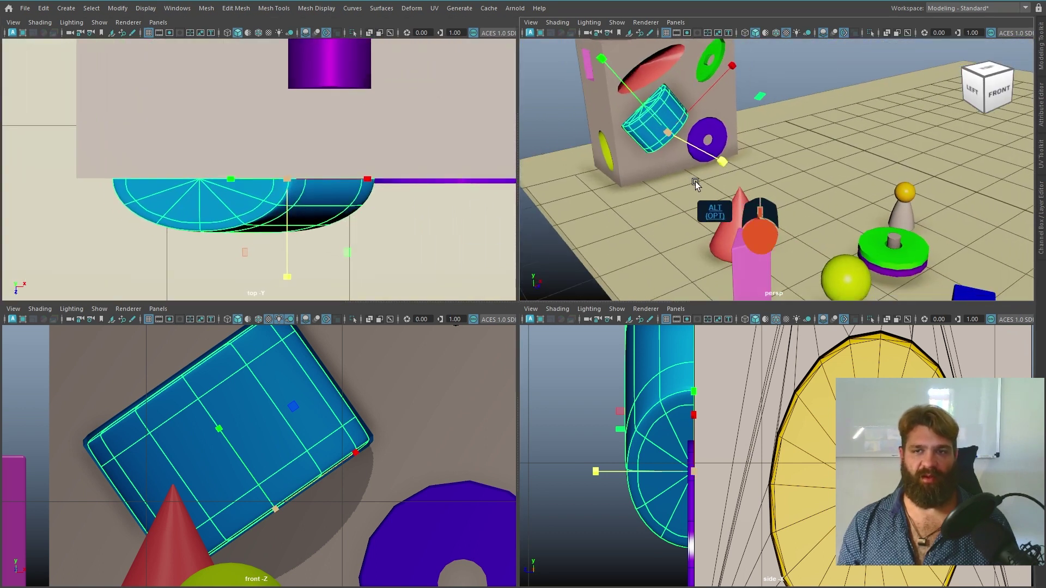
middle_click_drag(698, 183, 671, 161, "alt")
left_click(817, 253)
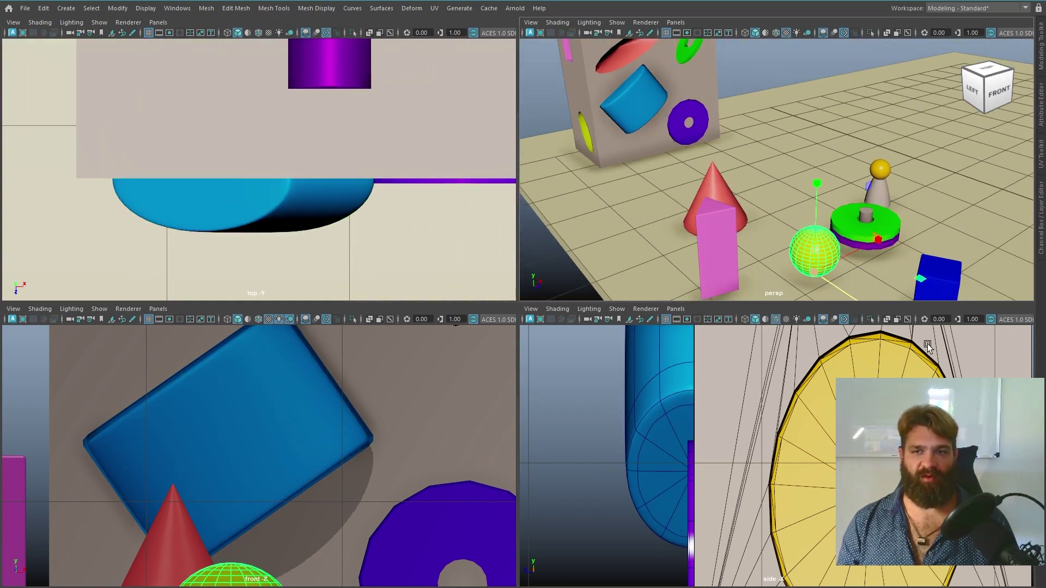
key("w")
middle_click_drag(920, 280, 684, 200)
Flip the side view to the left side and move the sphere up and sideways toward its hole.
middle_click_drag(164, 180, 366, 250, "alt")
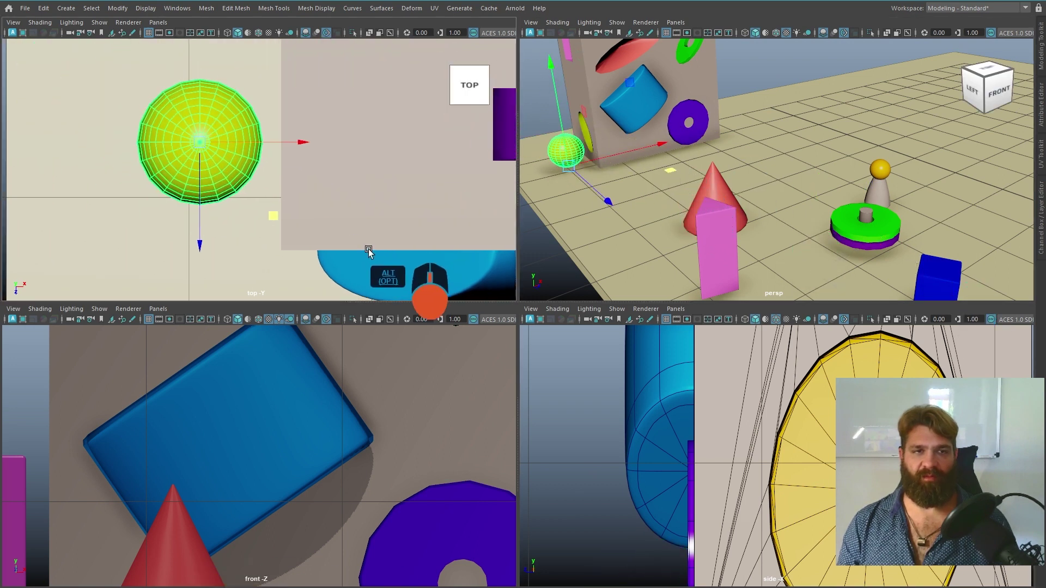
right_click_drag(495, 411, 245, 420, "alt")
middle_click_drag(233, 449, 277, 397, "alt")
right_click_drag(904, 447, 806, 472, "alt")
middle_click_drag(806, 471, 762, 425, "alt")
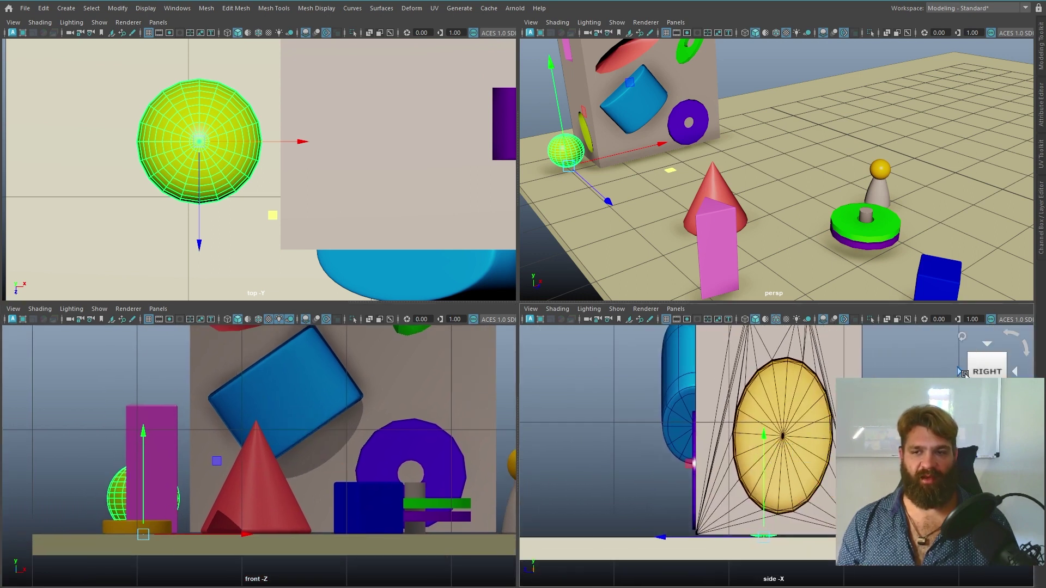
left_click(961, 371)
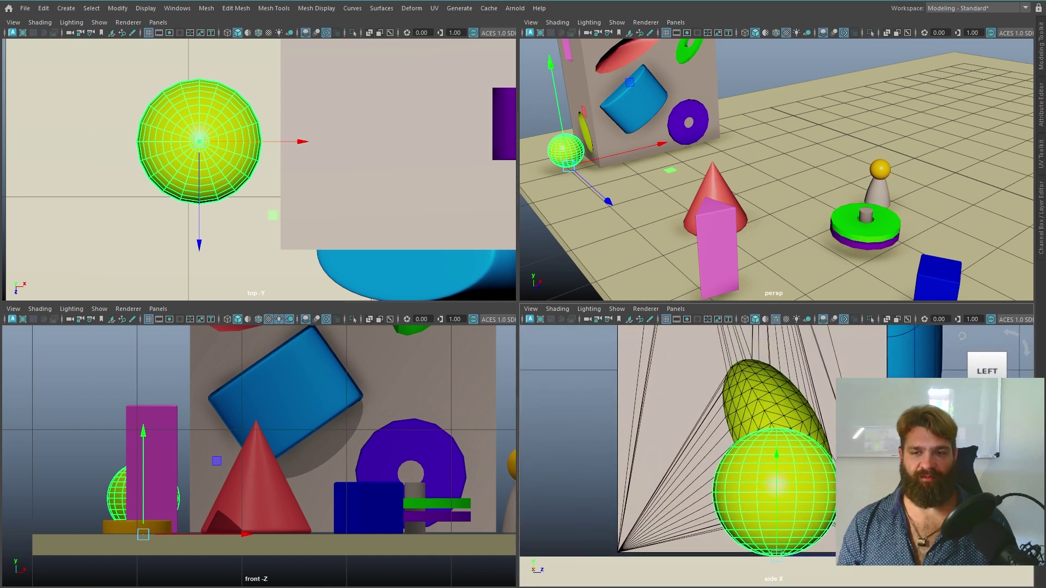
left_click_drag(849, 482, 884, 435)
left_click_drag(810, 511, 809, 509)
left_click_drag(633, 192, 654, 202, "alt")
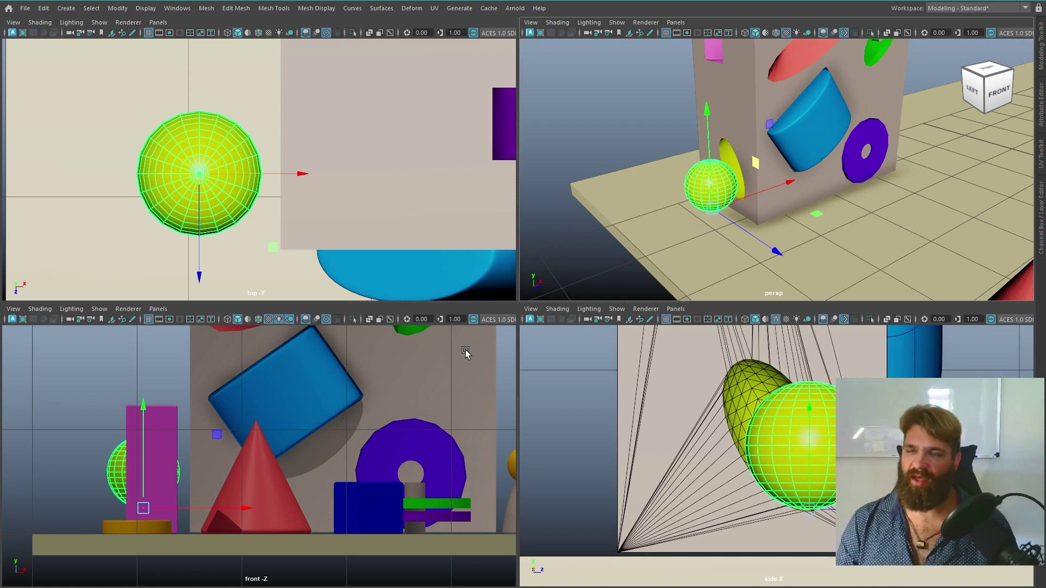
Rotate the sphere to match the slant of the oval hole and reposition it over the hole in the left view.
middle_click_drag(747, 399, 667, 370, "alt")
right_click_drag(666, 370, 761, 443, "alt")
middle_click_drag(761, 444, 767, 480, "alt")
key("e")
left_click_drag(825, 447, 770, 432)
key("w")
left_click_drag(820, 470, 836, 462)
Stretch the sphere to the oval hole's outline and fine-tune its rotation.
mouse_move(692, 430)
left_mouse_down()
mouse_move(697, 437)
mouse_move(687, 413)
left_mouse_up()
key("w")
key("r")
mouse_move(828, 469)
left_mouse_down()
mouse_move(817, 460)
mouse_move(796, 485)
mouse_move(826, 472)
left_mouse_up()
key("e")
left_click_drag(778, 428, 776, 434)
Push the stretched sphere along X into its hole in the box.
middle_click_drag(787, 196, 749, 201, "alt")
right_click_drag(749, 201, 767, 220, "alt")
middle_click_drag(767, 220, 798, 204, "alt")
key("w")
left_click_drag(746, 214, 815, 227)
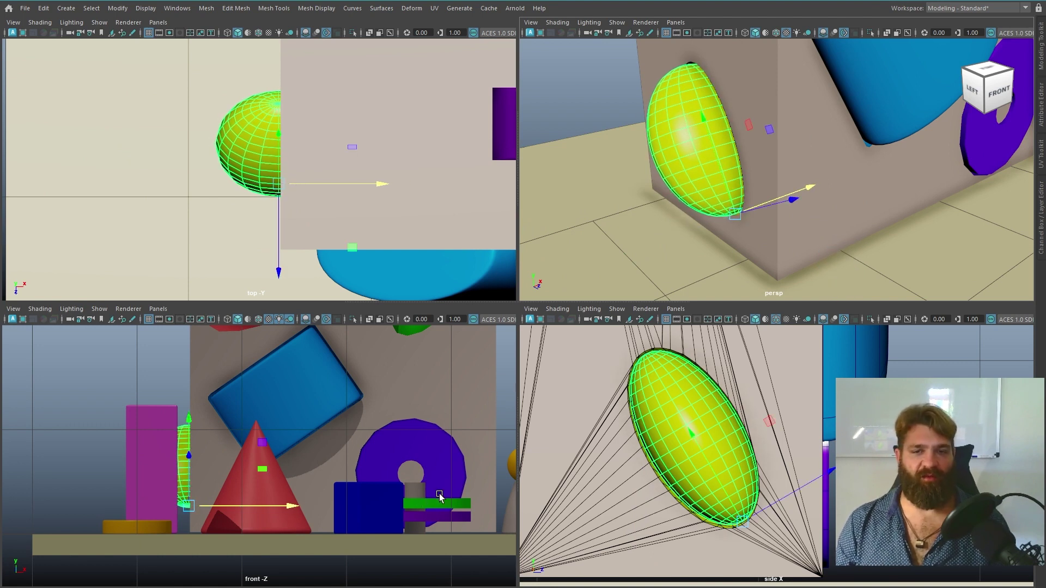
Maximize the perspective view, clear the selection and look over the toy soldiers, ring towers and building blocks.
key("space")
right_click_drag(749, 224, 117, 104, "alt")
middle_click_drag(614, 231, 514, 242, "alt")
left_click(662, 125)
middle_click_drag(733, 248, 591, 197, "alt")
left_click_drag(773, 272, 708, 280, "alt")
right_click_drag(735, 284, 666, 282, "alt")
middle_click_drag(666, 282, 463, 232, "alt")
middle_click_drag(812, 326, 713, 225, "alt")
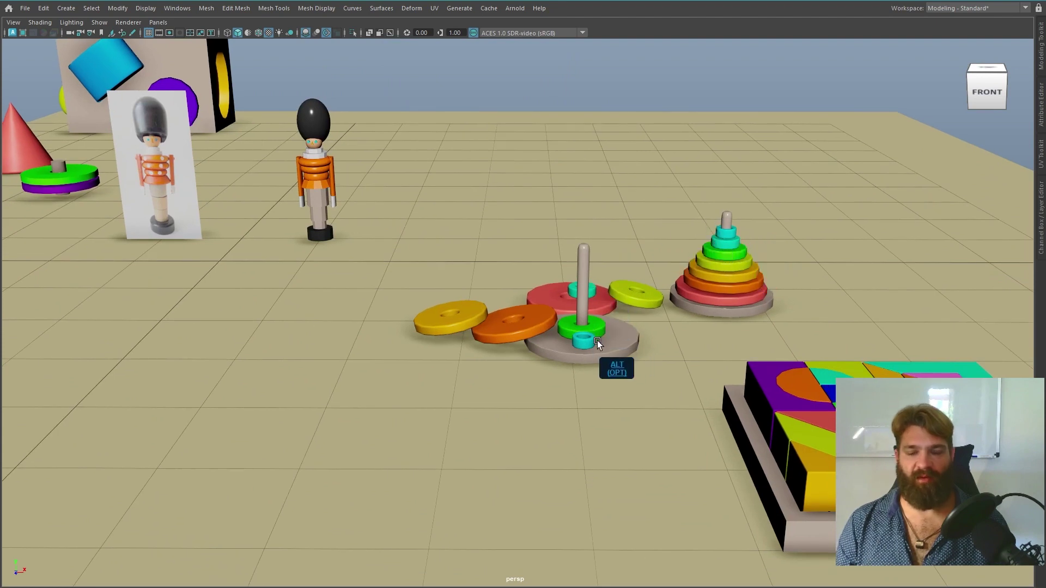
left_click_drag(596, 342, 795, 355, "alt")
middle_click_drag(796, 355, 385, 286, "alt")
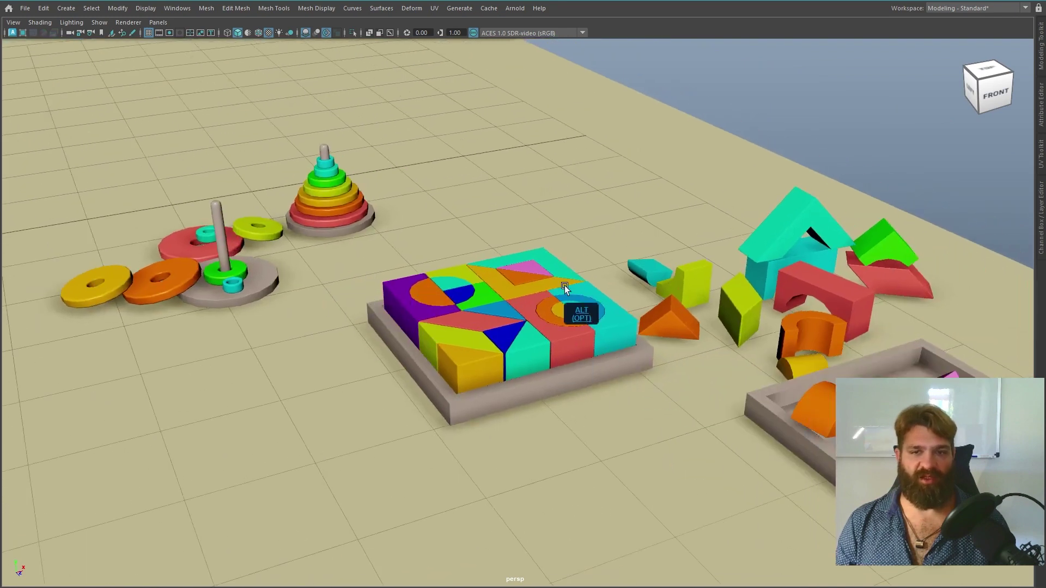
Return to the shape-sorter box and select the red cone in front of it.
middle_click_drag(235, 249, 466, 210, "alt")
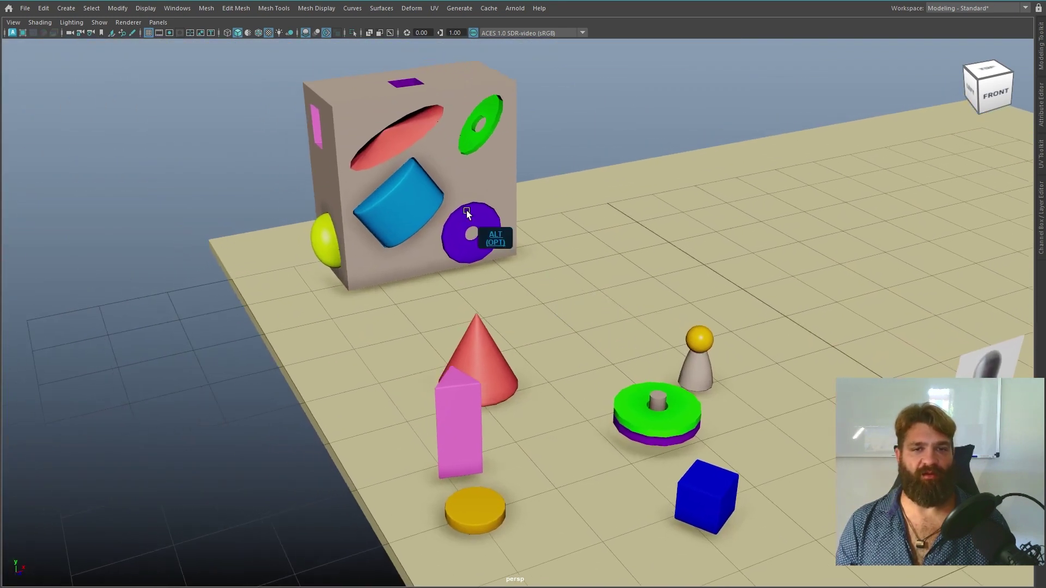
left_click(486, 352)
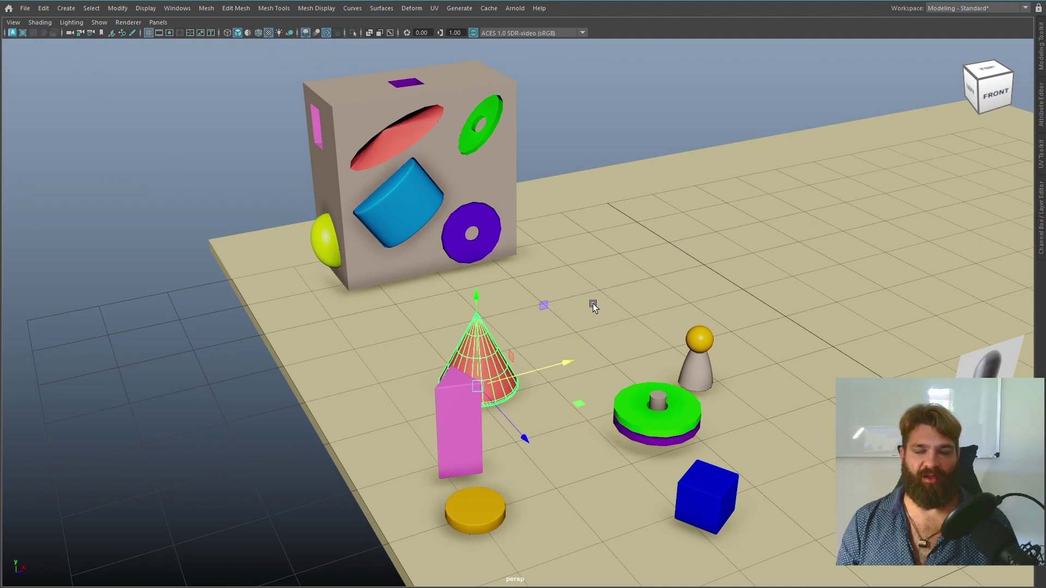